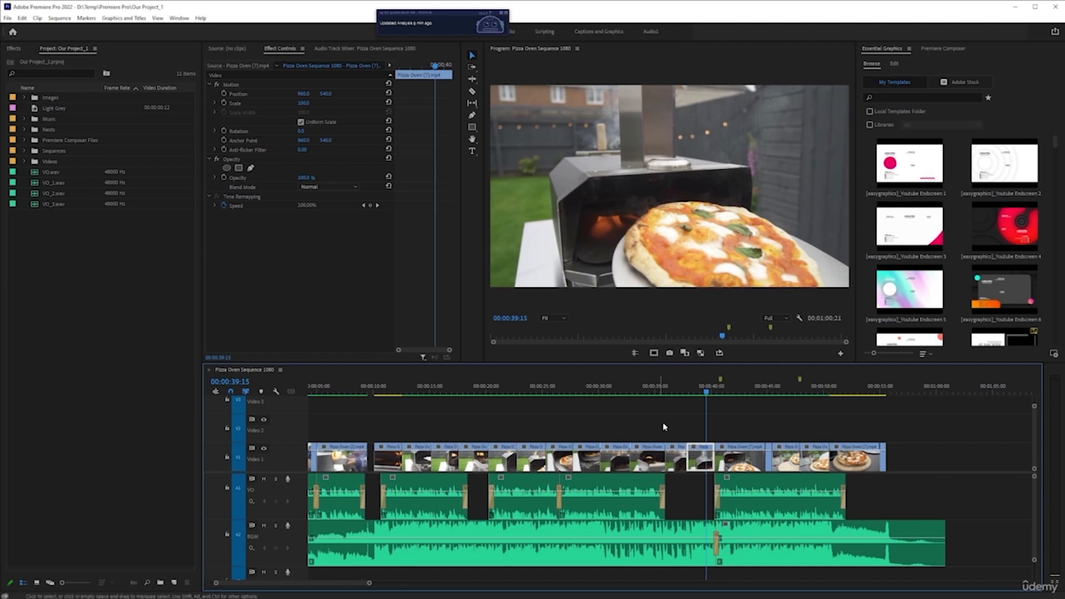
Undo the creation of the Images bin in the project.
scroll(673, 445, "down", 5)
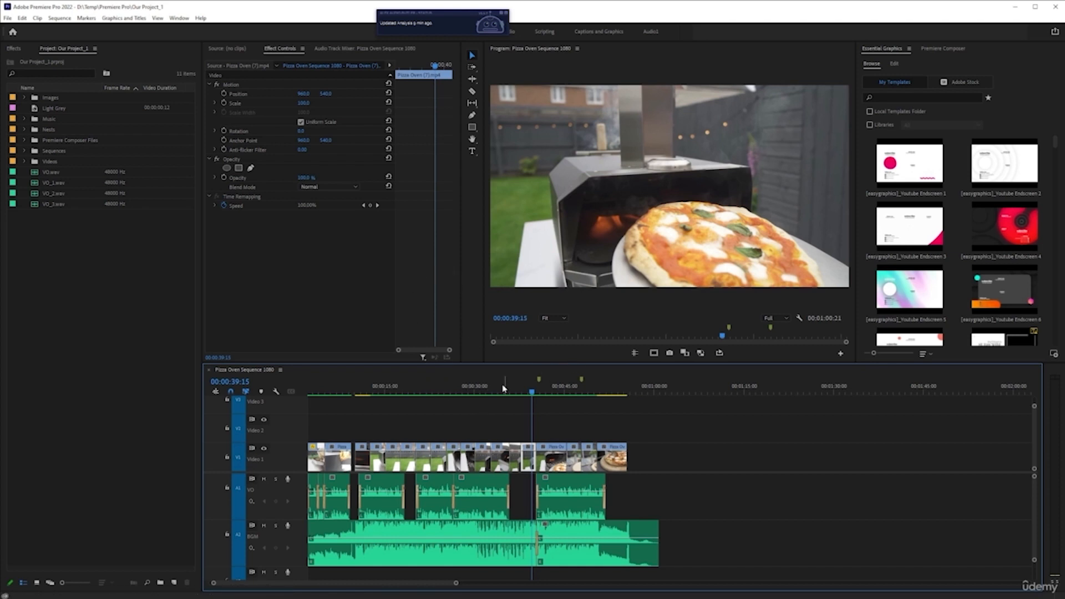
scroll(479, 443, "up", 3)
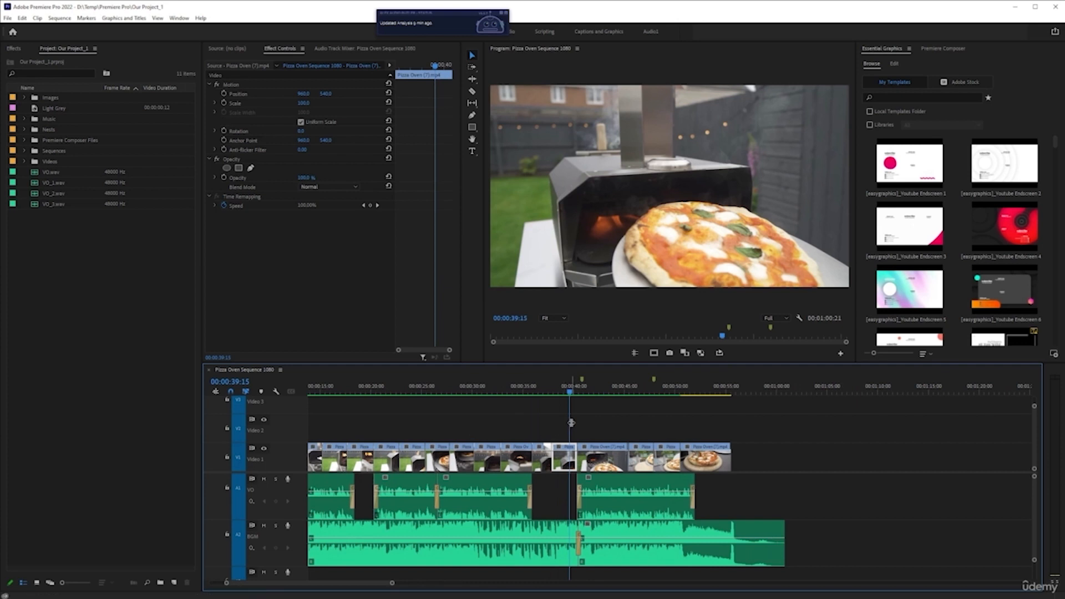
key("ctrl+z")
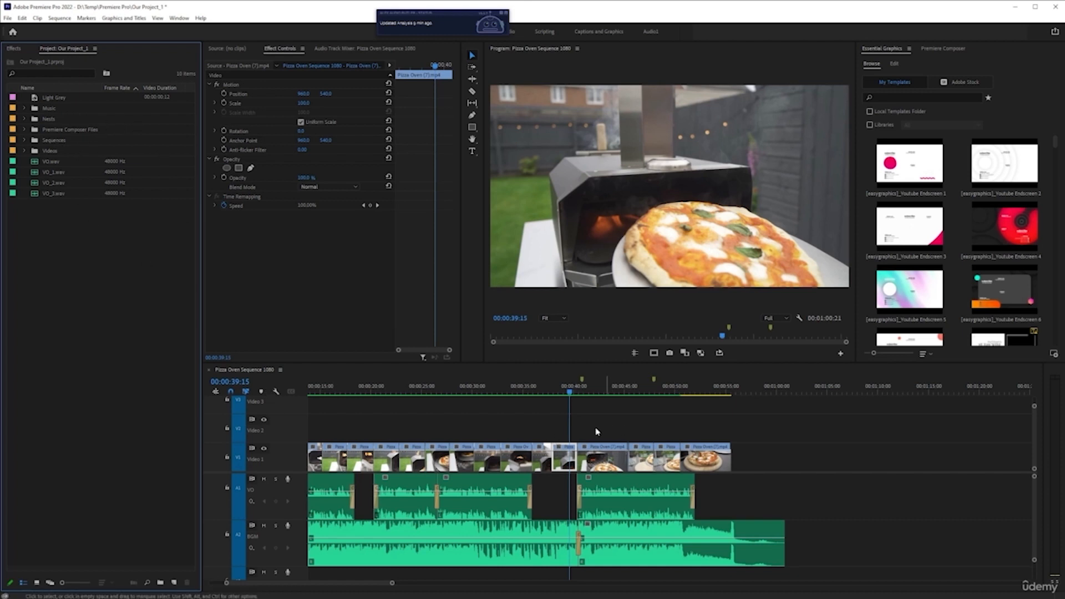
Move the playhead to 00:00:35:23 in the Pizza Oven Sequence 1080 timeline.
scroll(588, 428, "up", 5)
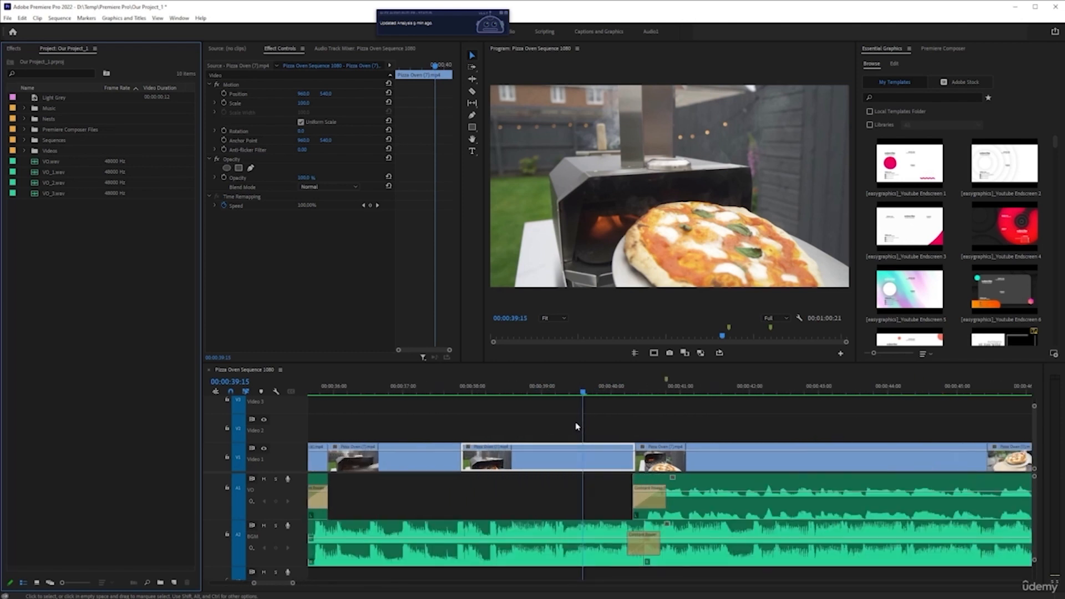
scroll(666, 446, "down", 3)
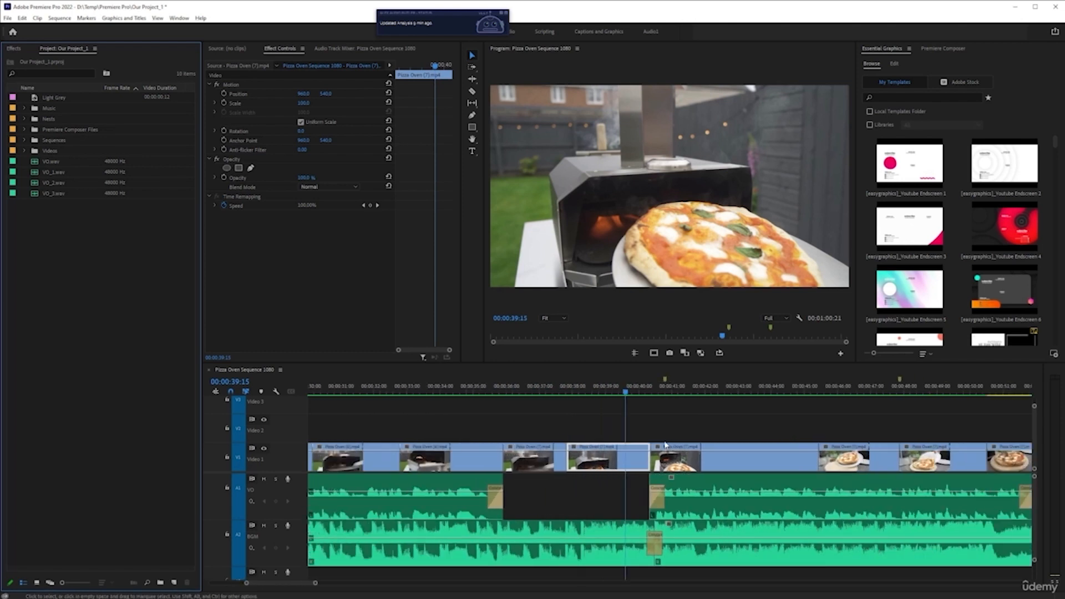
scroll(629, 441, "down", 2)
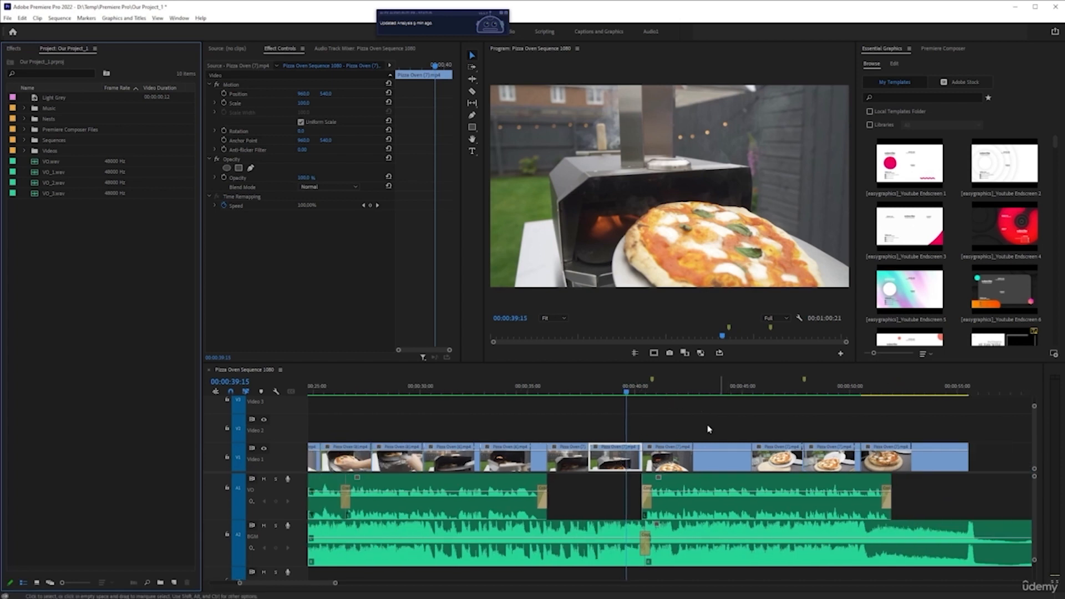
scroll(600, 432, "up", 3)
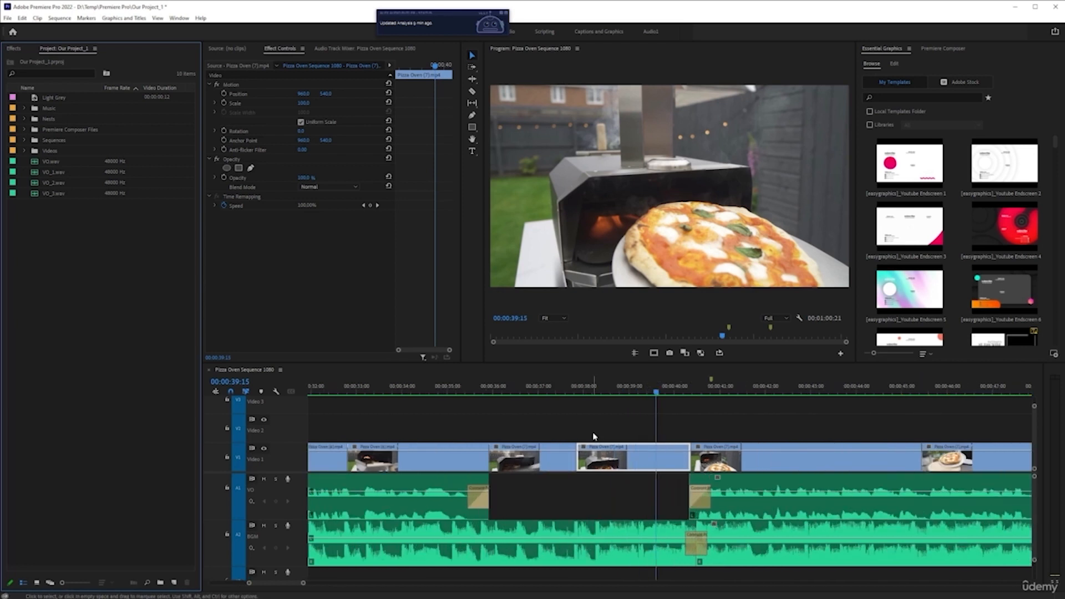
left_click(537, 392)
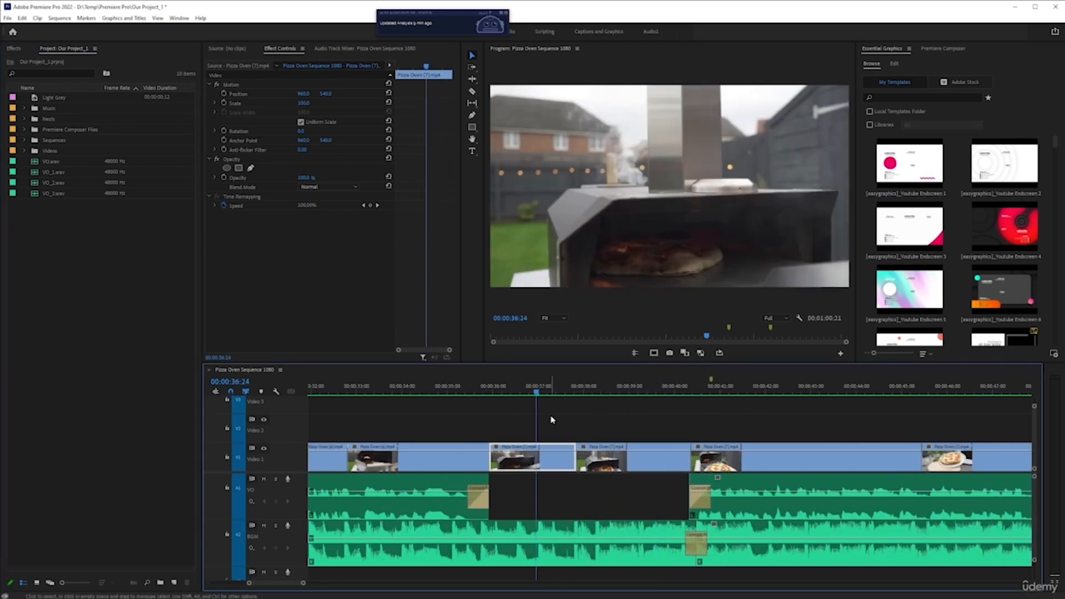
scroll(533, 426, "up", 1)
left_click(521, 392)
left_click(497, 393)
left_click(490, 393)
left_click(485, 393)
left_click(473, 392)
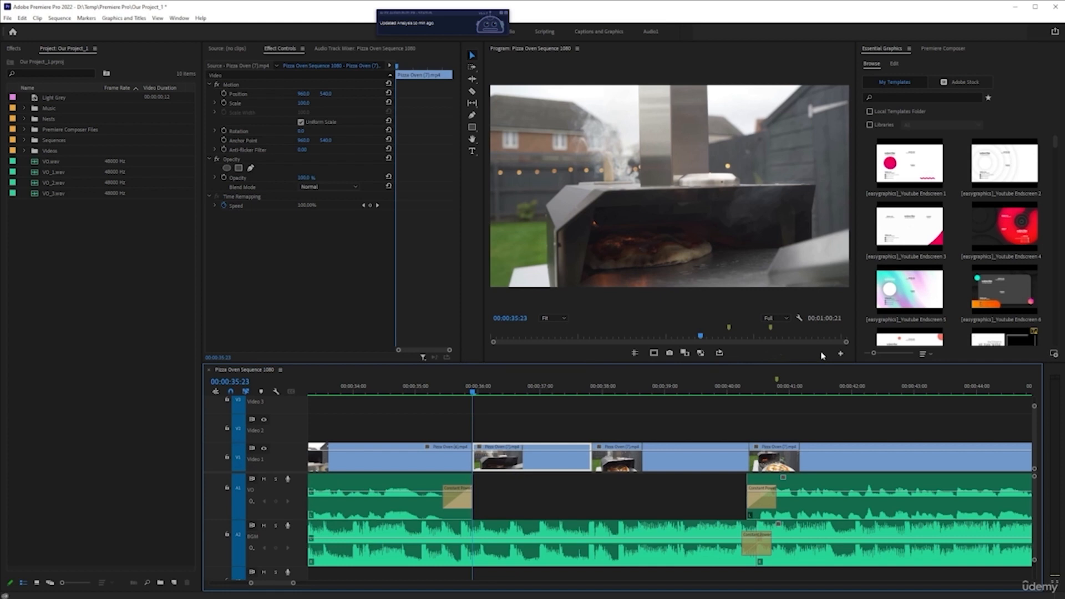
Look up the Export Frame command in the Button Editor and in Keyboard Shortcuts by searching for export.
left_click(840, 354)
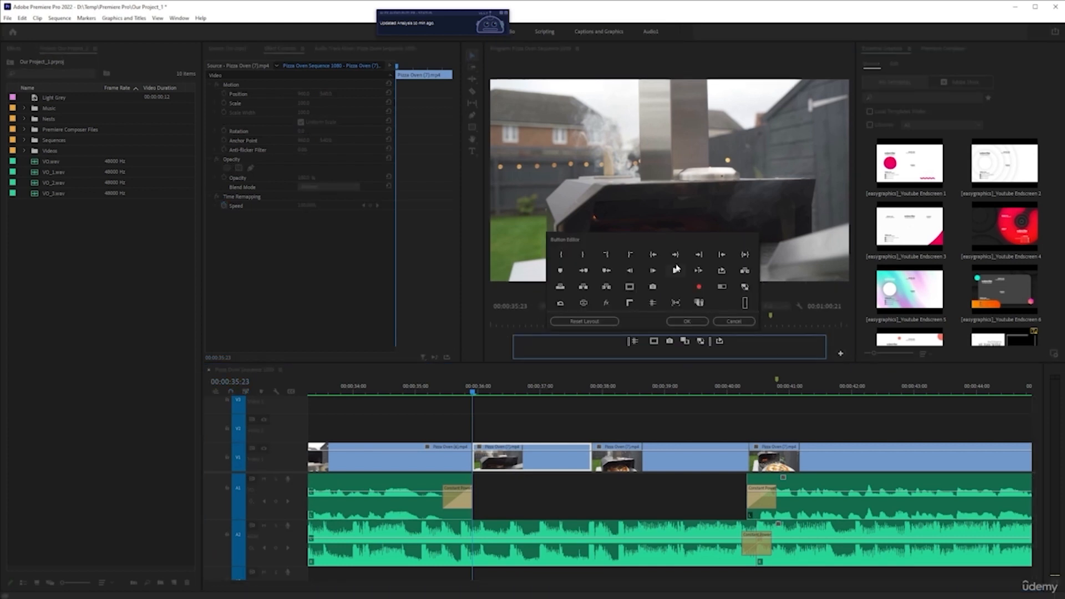
left_click(734, 321)
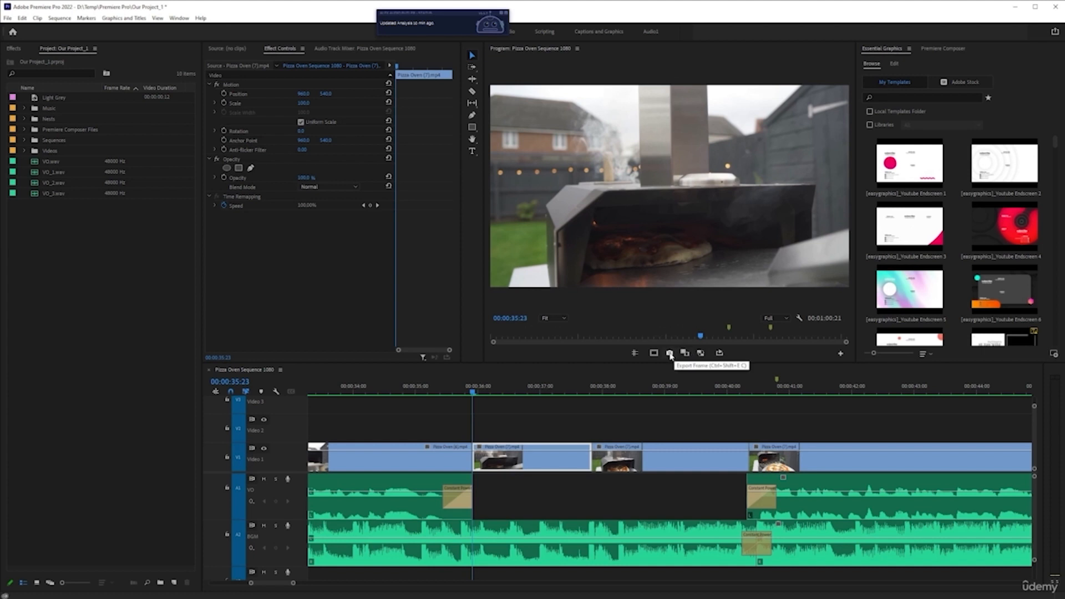
left_click(8, 18)
left_click(23, 18)
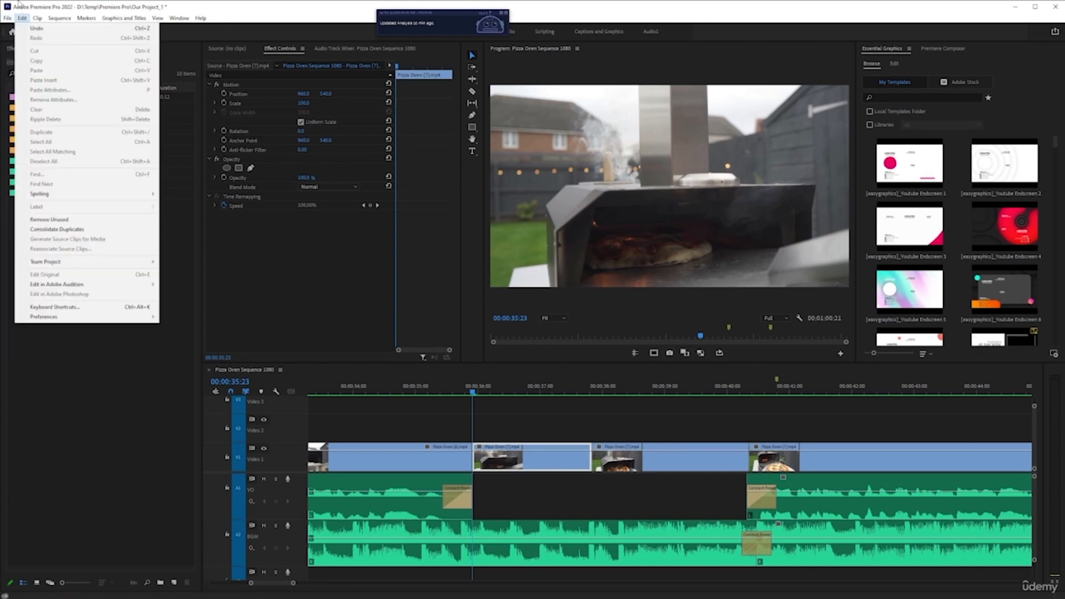
left_click(55, 307)
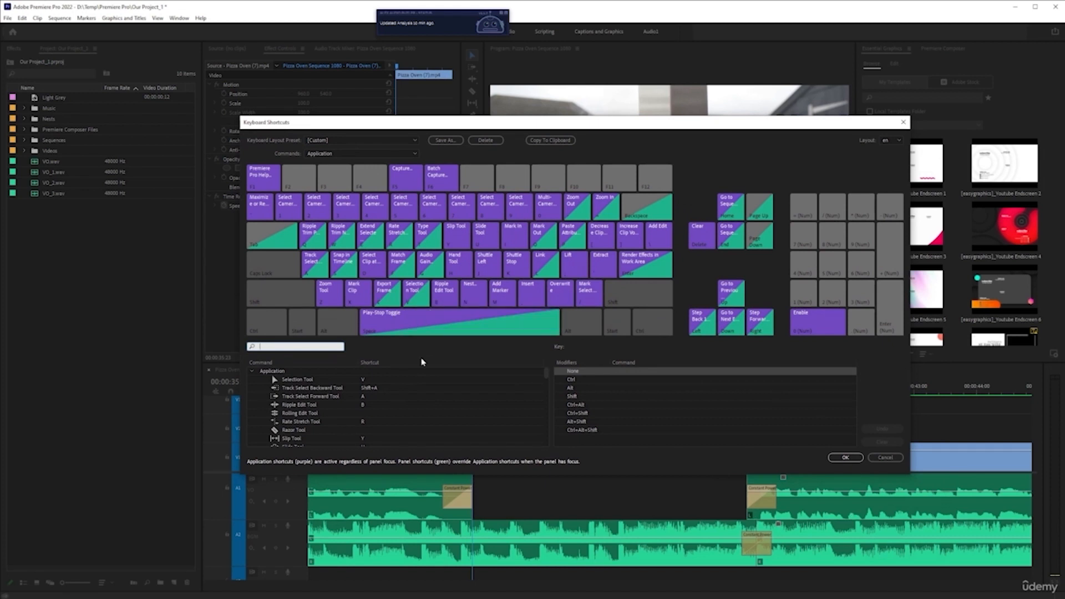
left_click(325, 346)
type("export")
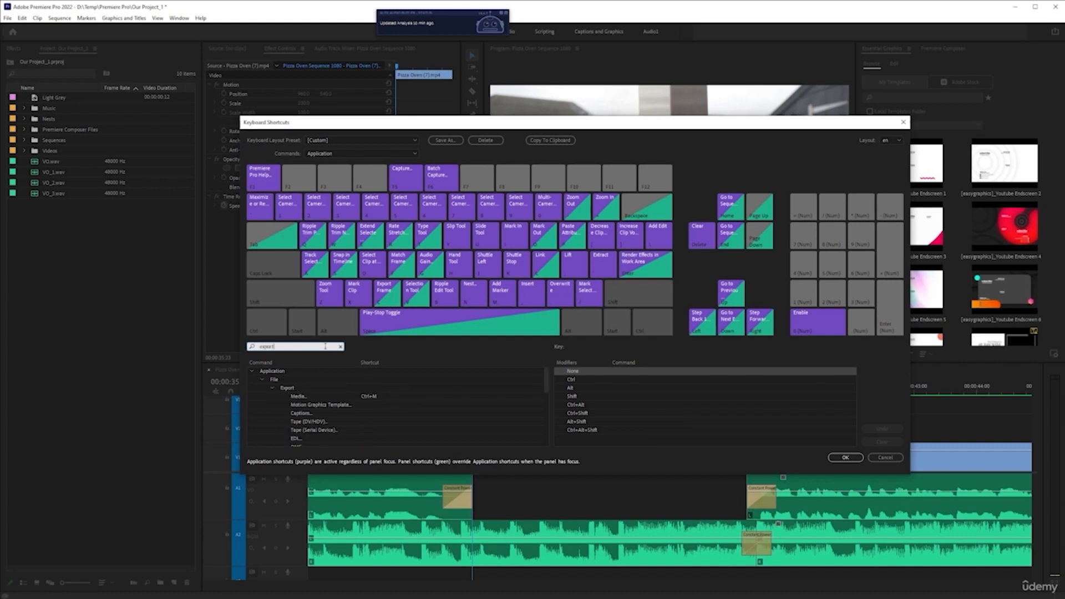
scroll(341, 406, "down", 3)
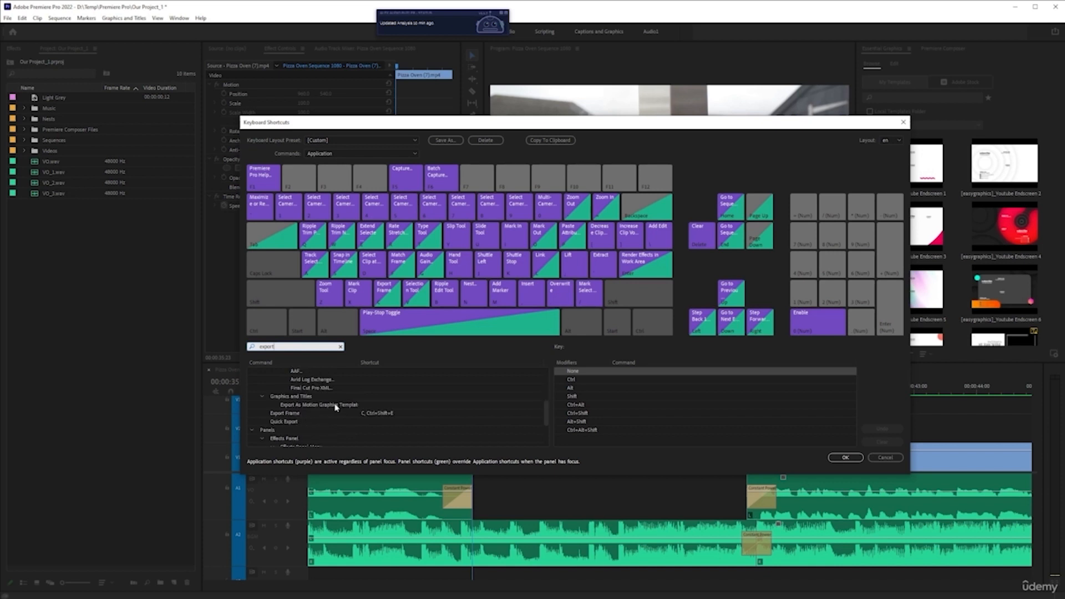
left_click(404, 415)
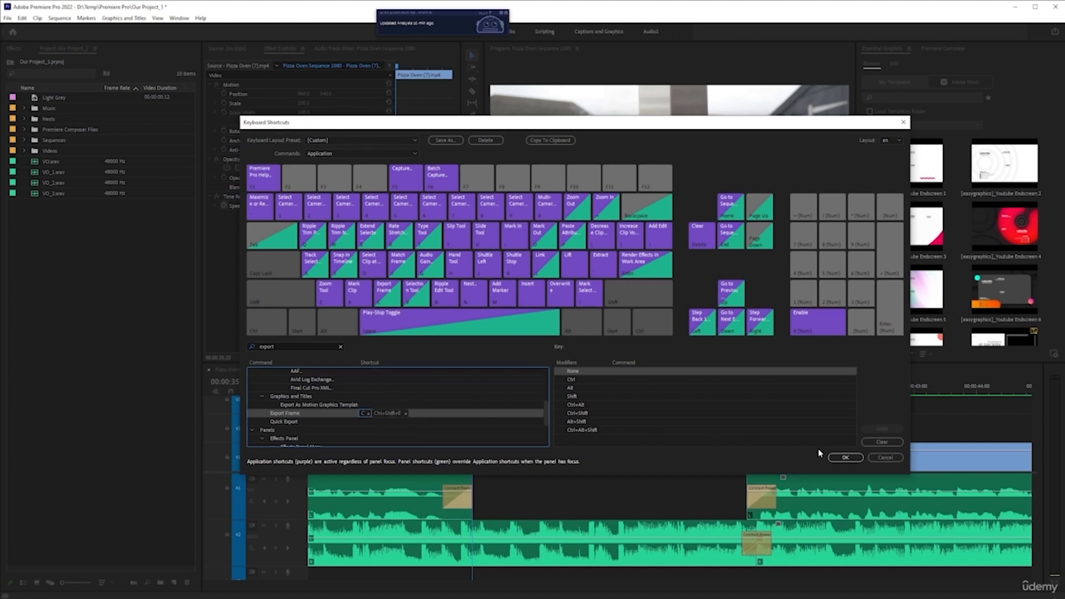
left_click(882, 459)
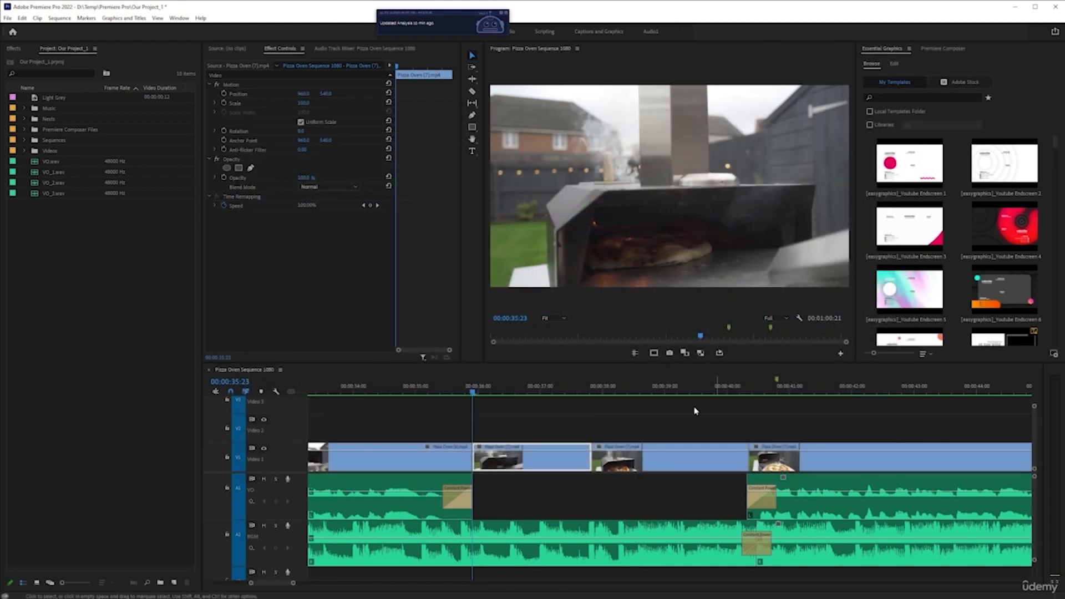
Open Export Frame for the current frame, set the format to PNG and enable Import into project.
left_click(670, 354)
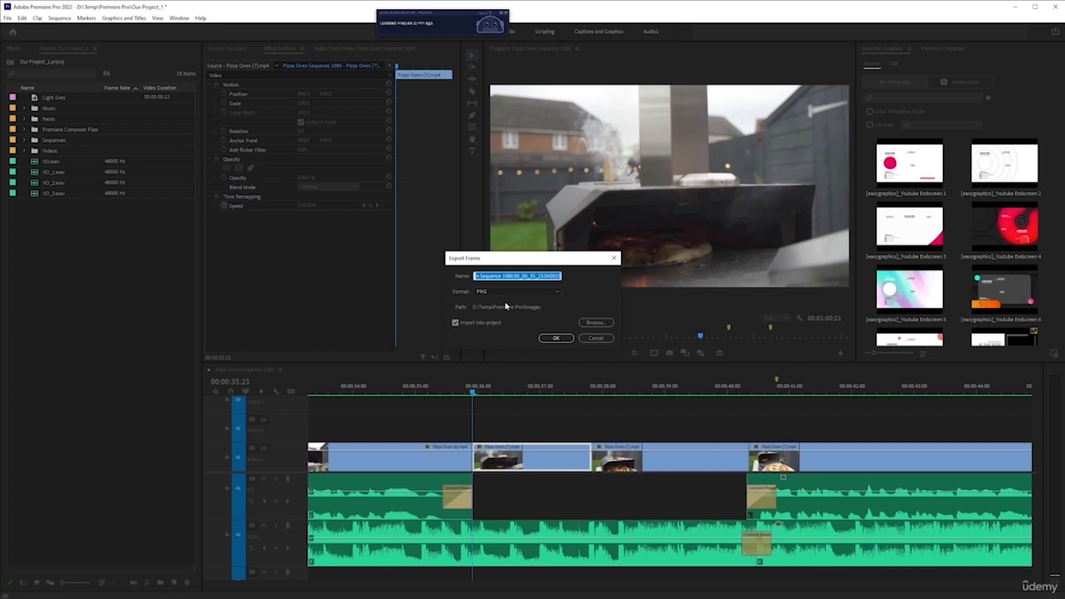
left_click(456, 323)
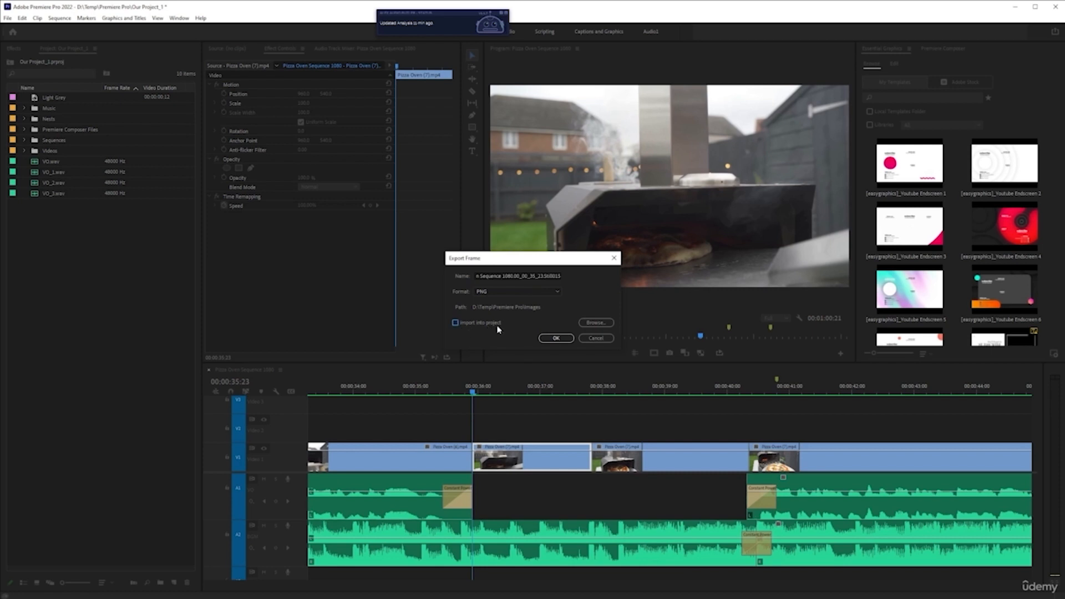
left_click(521, 292)
left_click(523, 303)
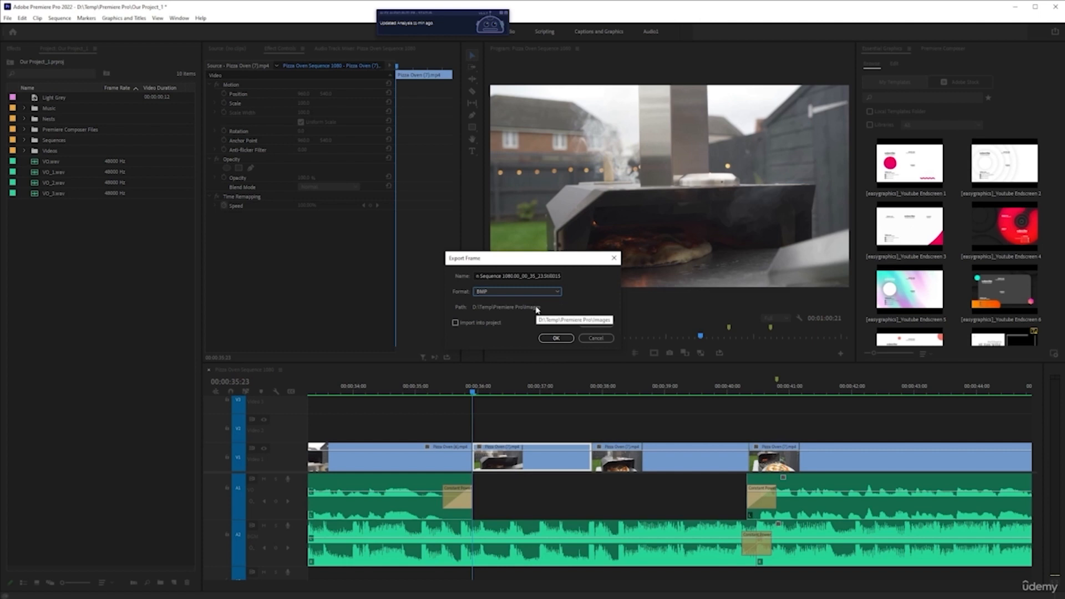
left_click(544, 292)
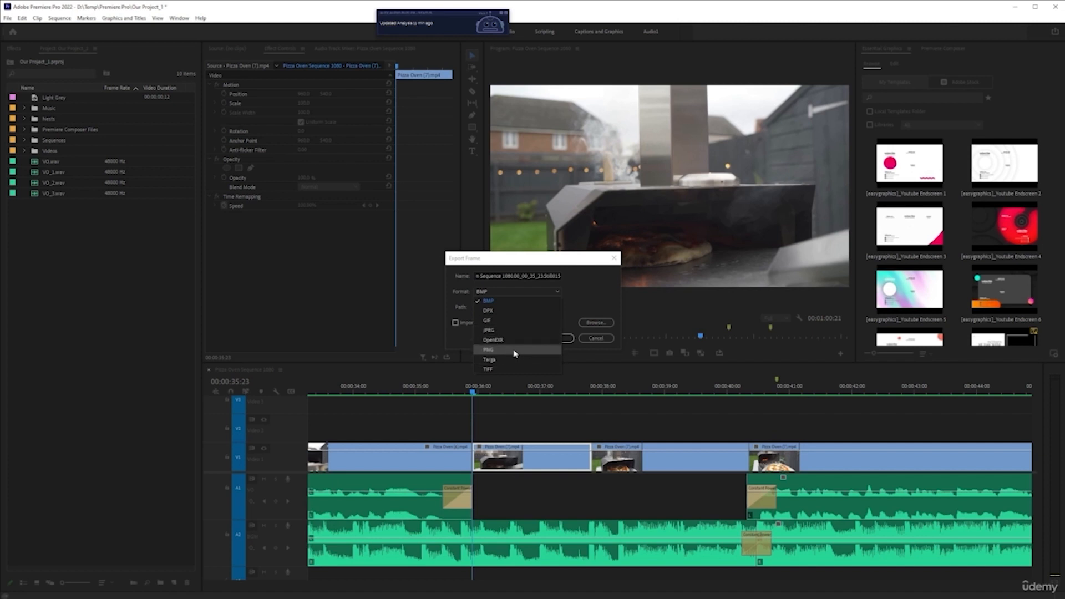
left_click(515, 350)
left_click(541, 292)
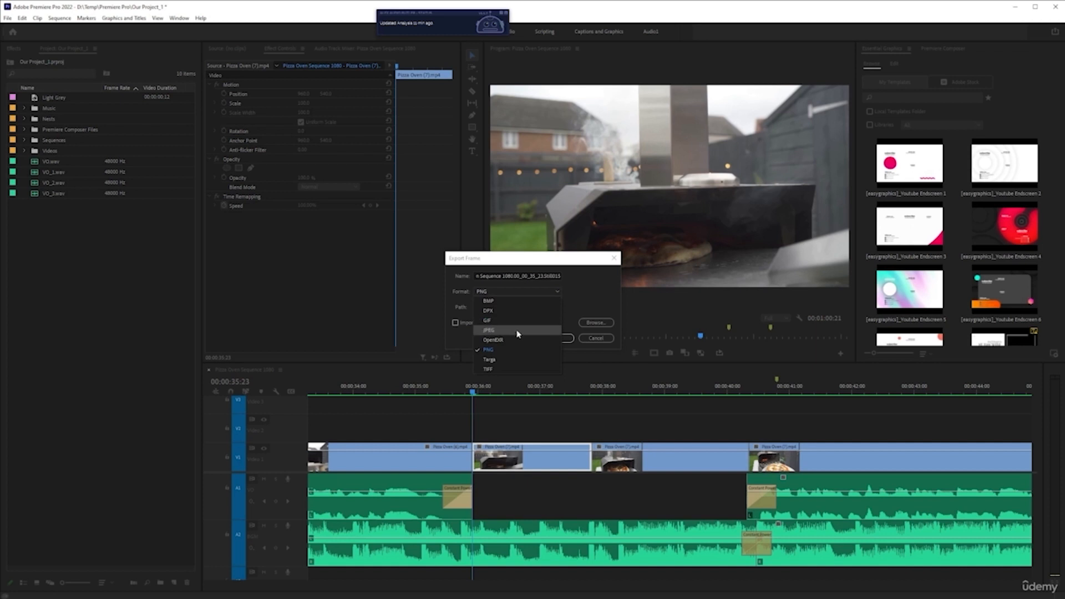
left_click(610, 298)
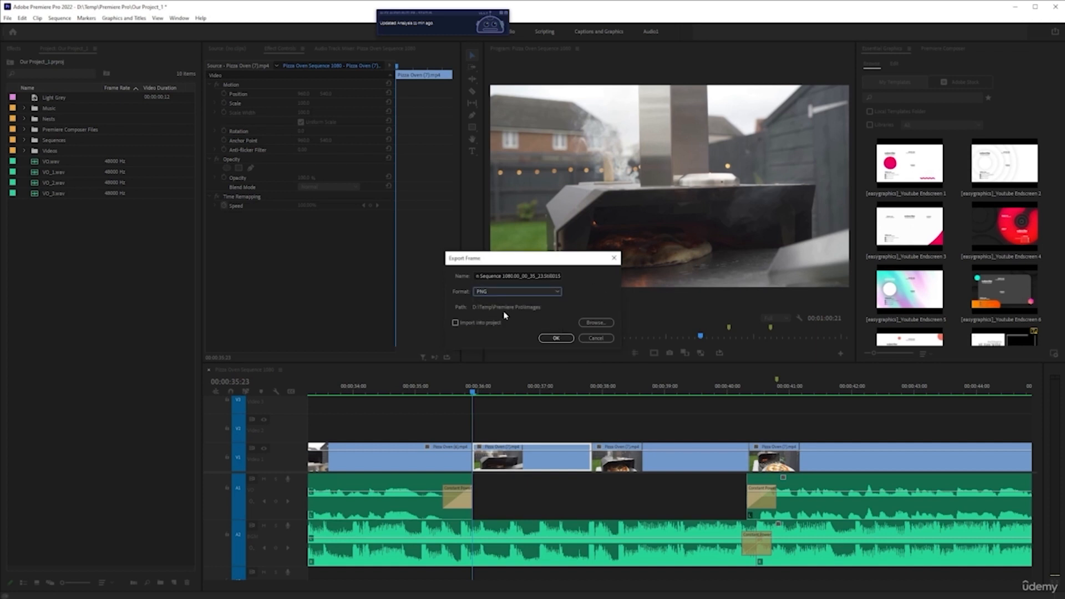
left_click(456, 324)
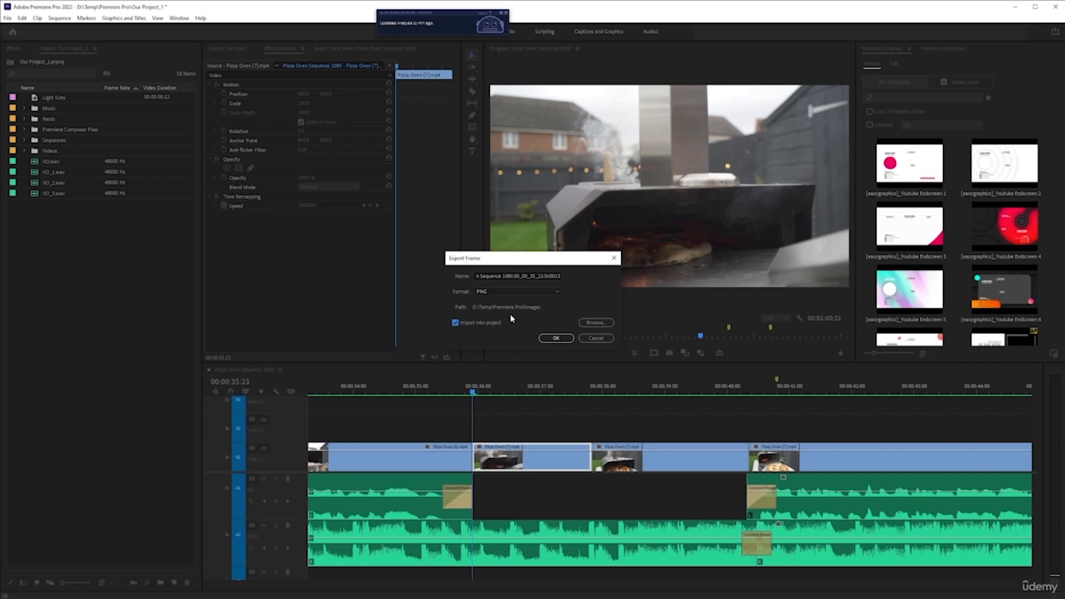
left_click(456, 324)
left_click(455, 323)
Set the export path to the Images folder inside D:\Temp\Premiere Pro.
left_click(593, 323)
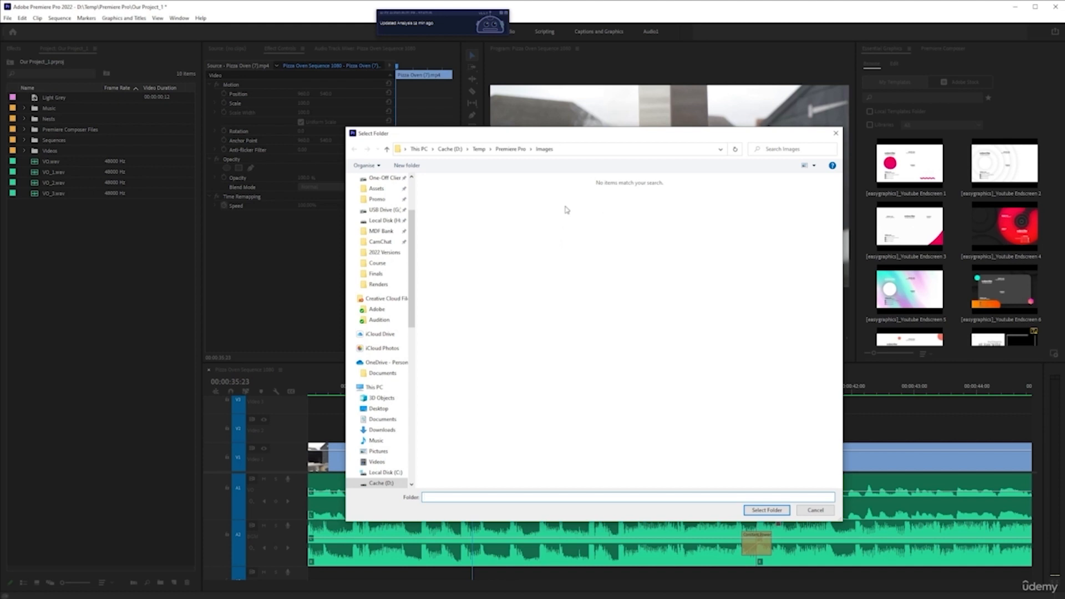
left_click(510, 150)
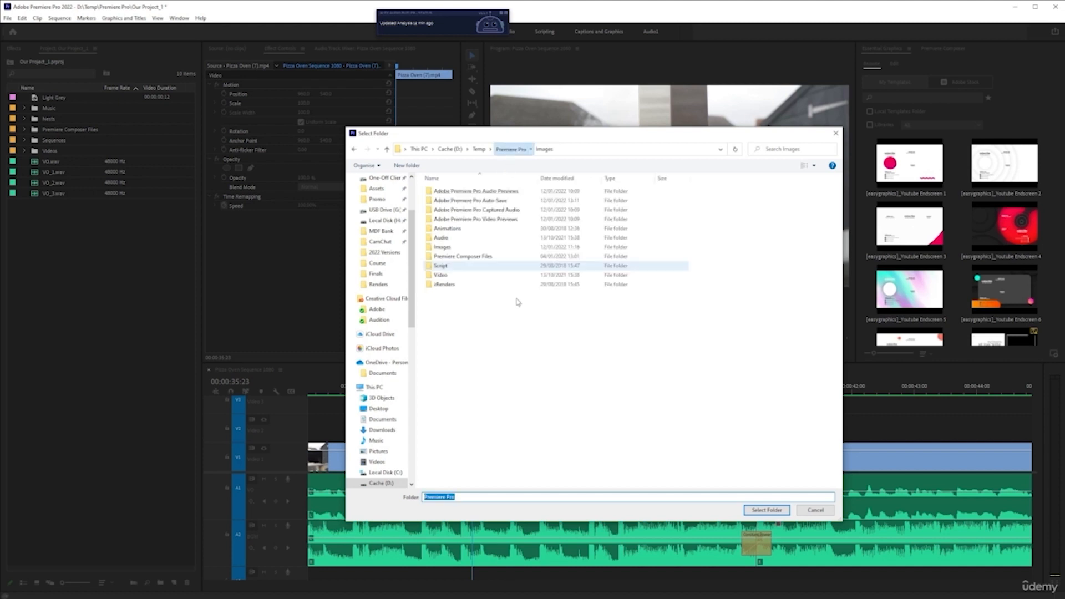
left_click(449, 249)
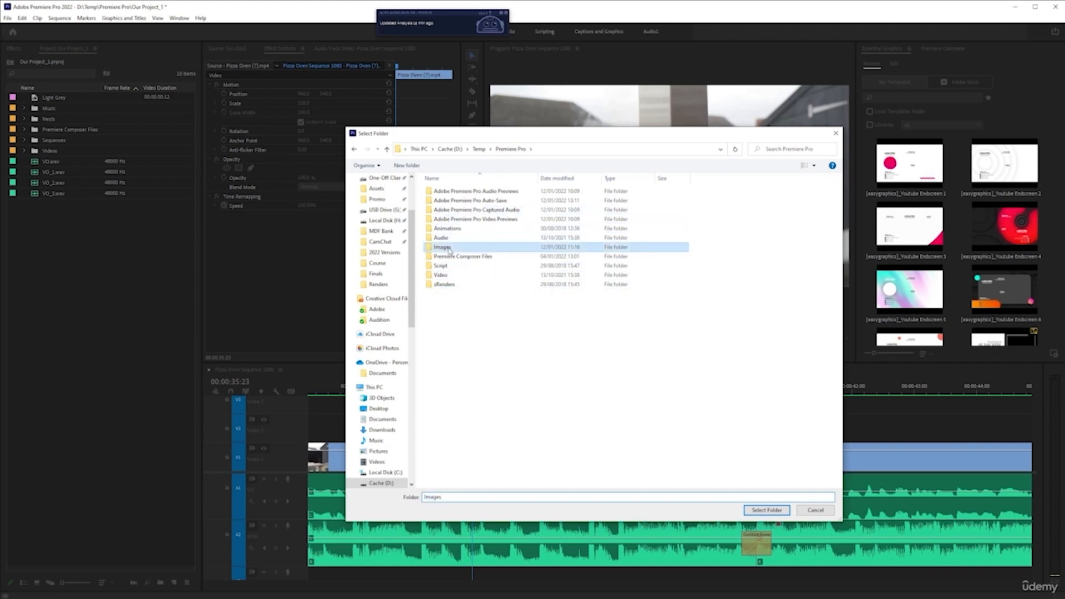
double_click(449, 250)
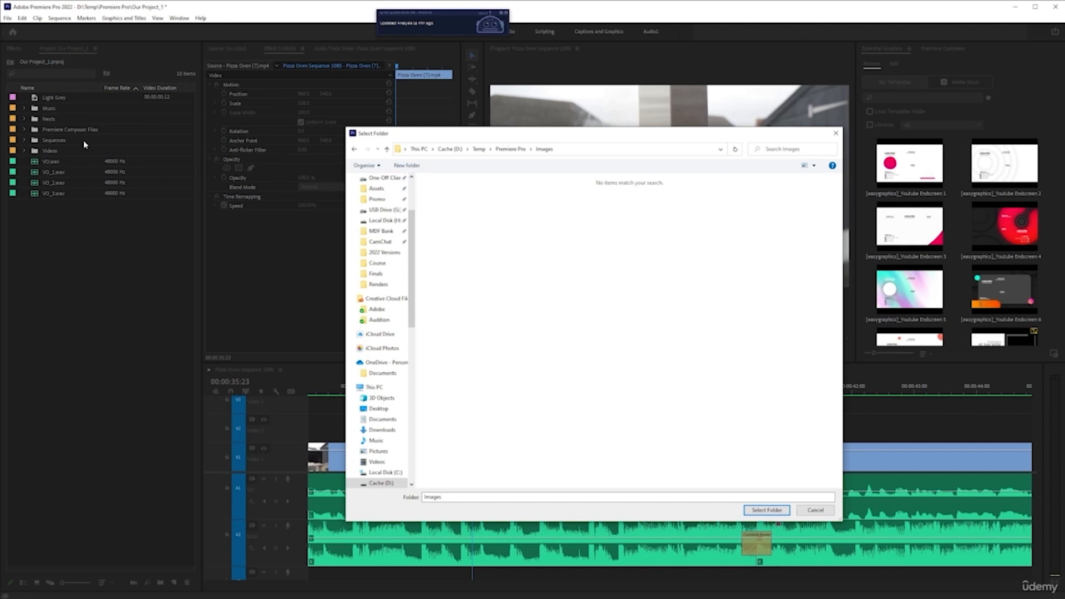
left_click(766, 510)
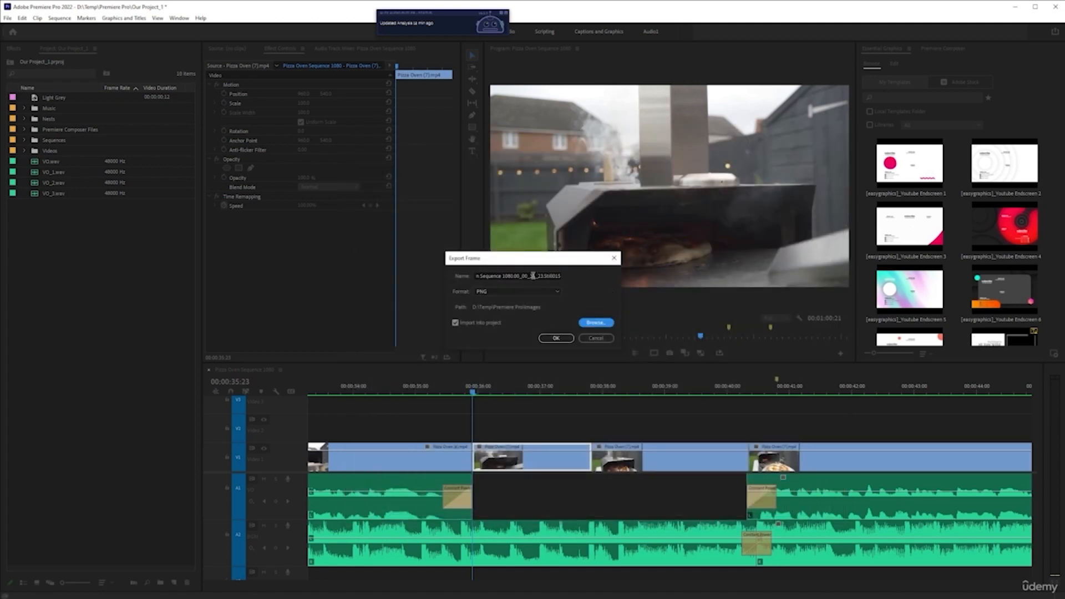
Name the exported frame Pizza In Oven and export it.
left_click(525, 276)
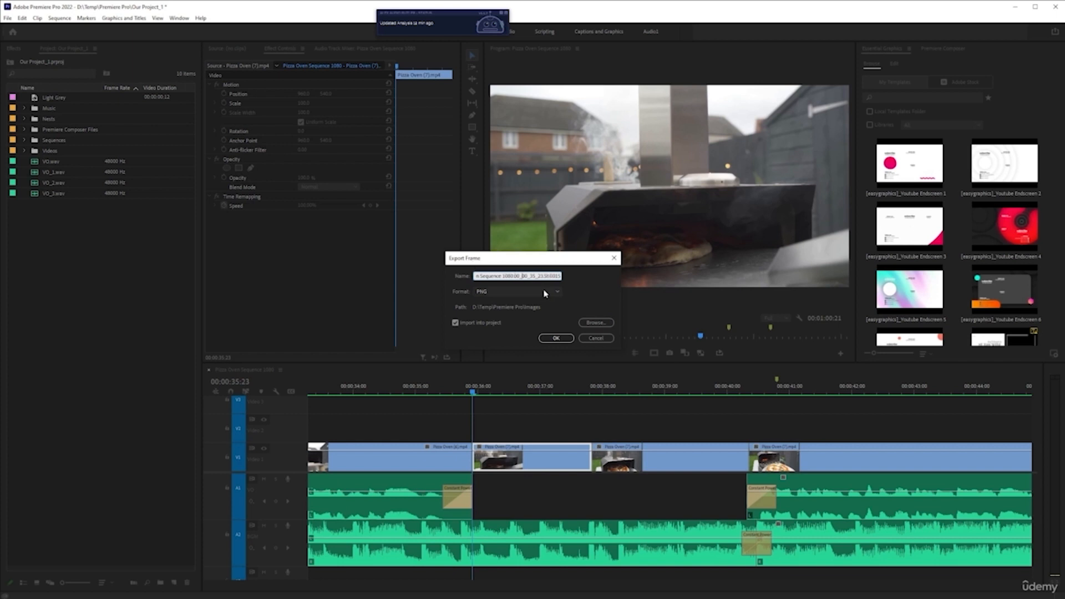
key("ctrl+a")
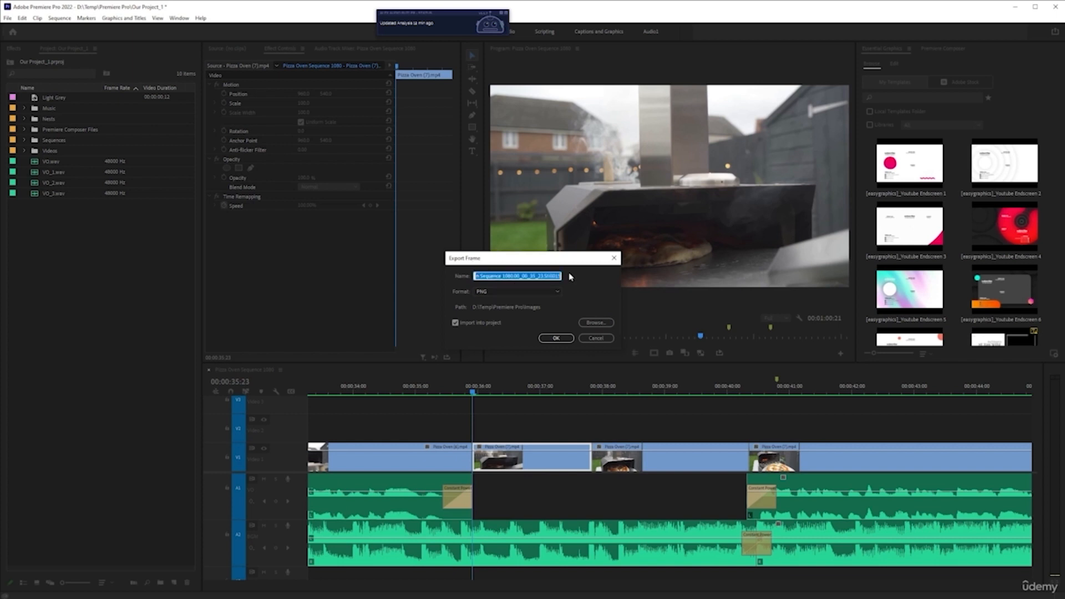
key("BackSpace")
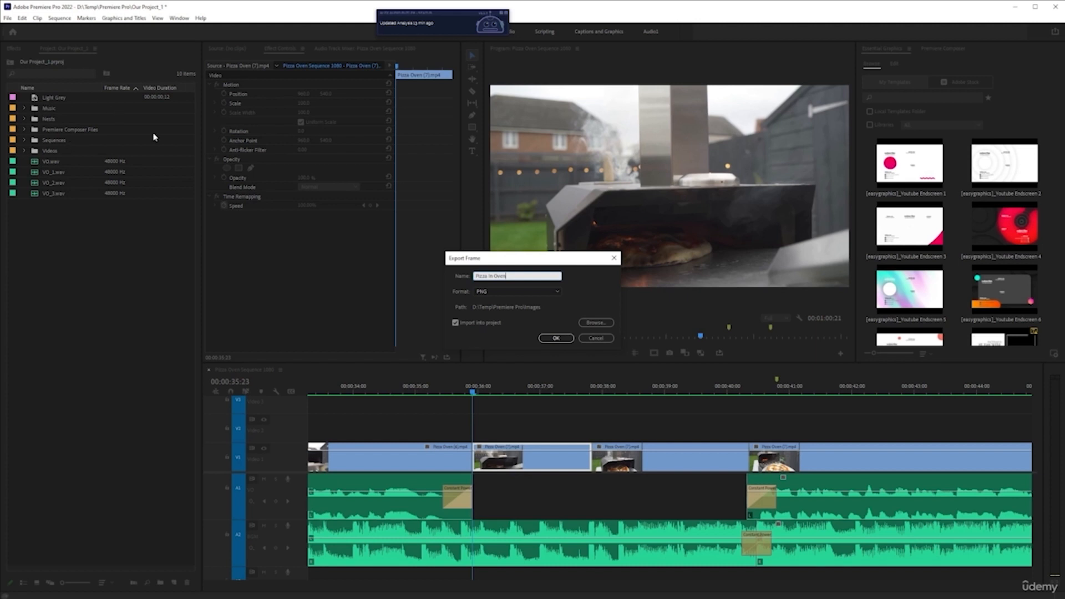
left_click(557, 336)
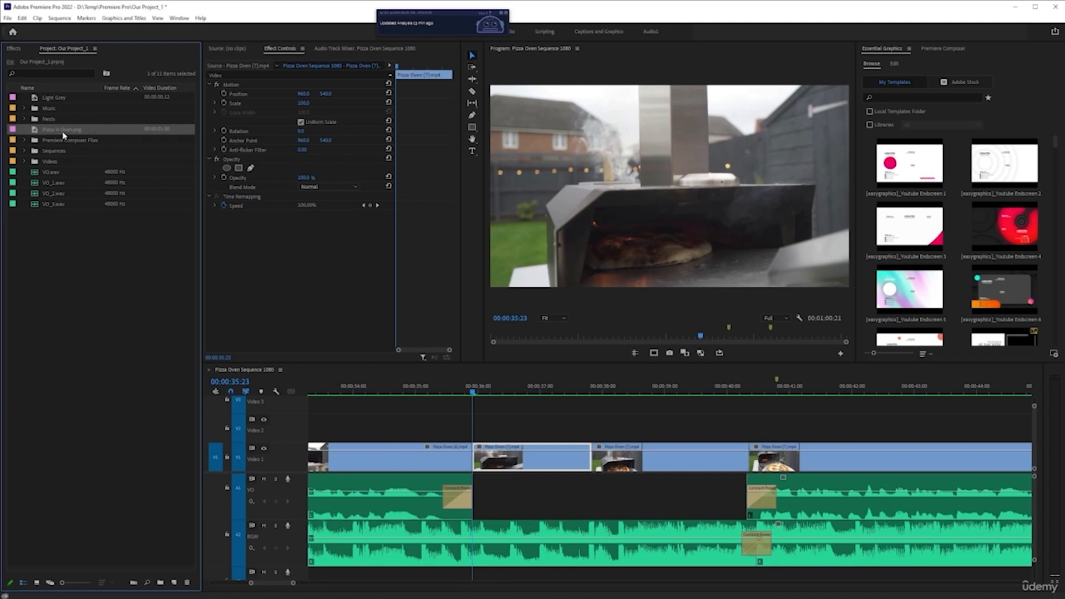
left_click(85, 243)
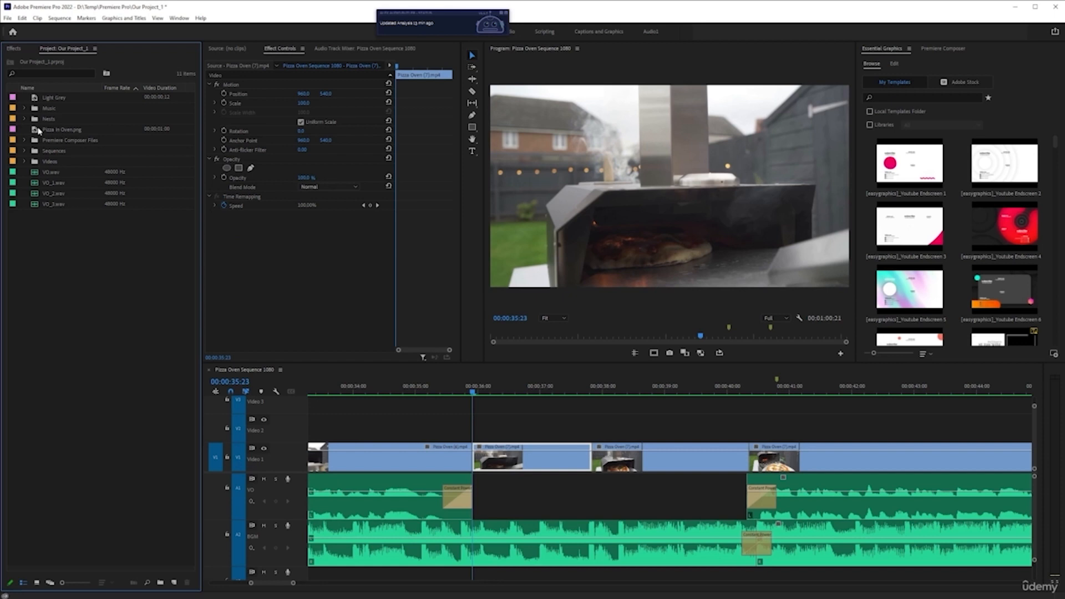
right_click(67, 259)
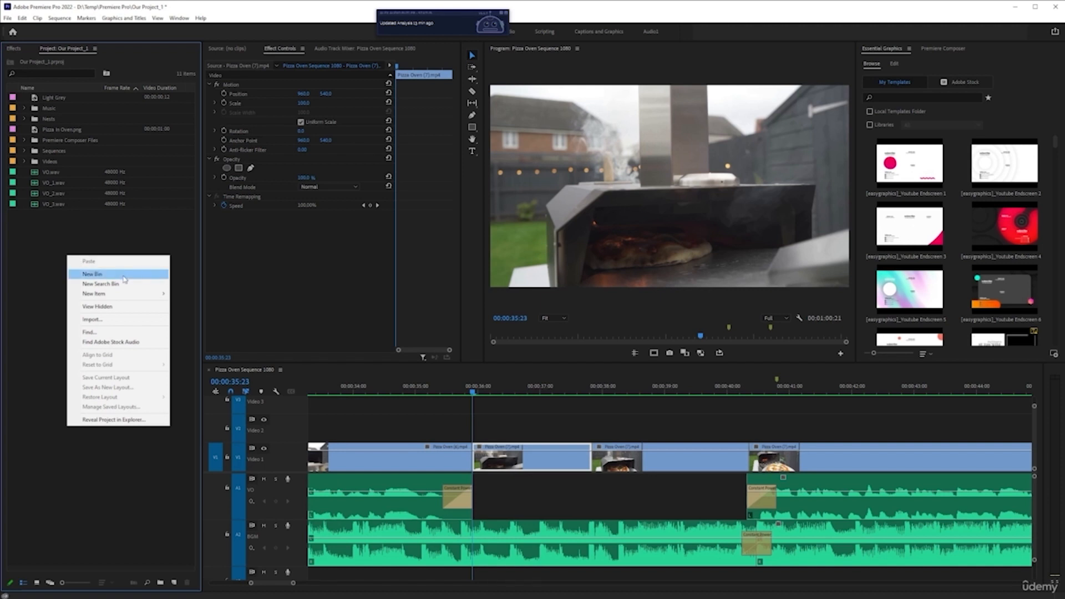
left_click(10, 275)
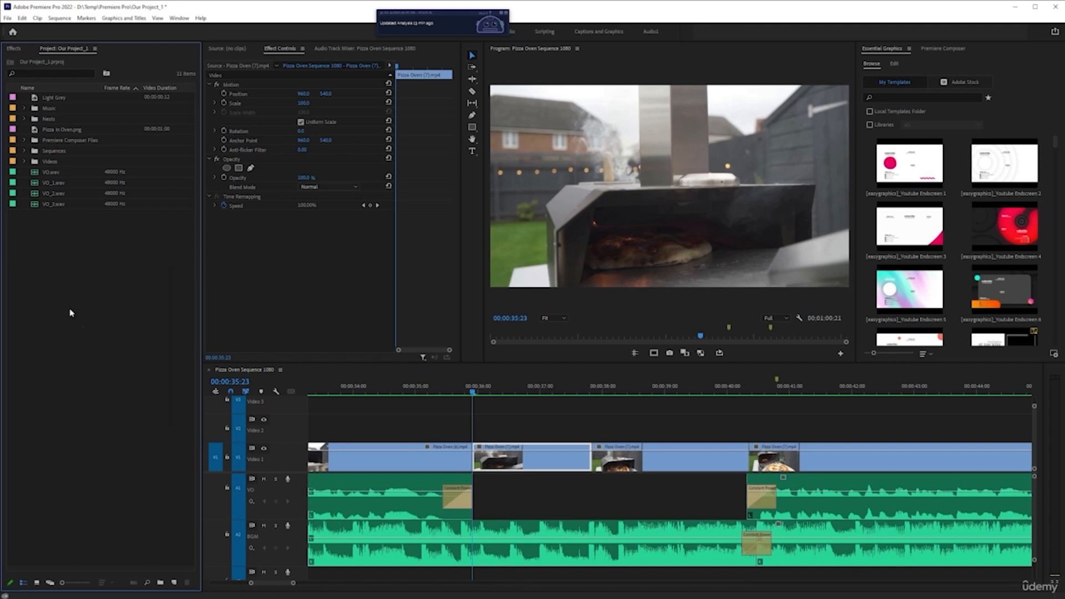
Create a new bin in the project and name it Images.
left_click(161, 583)
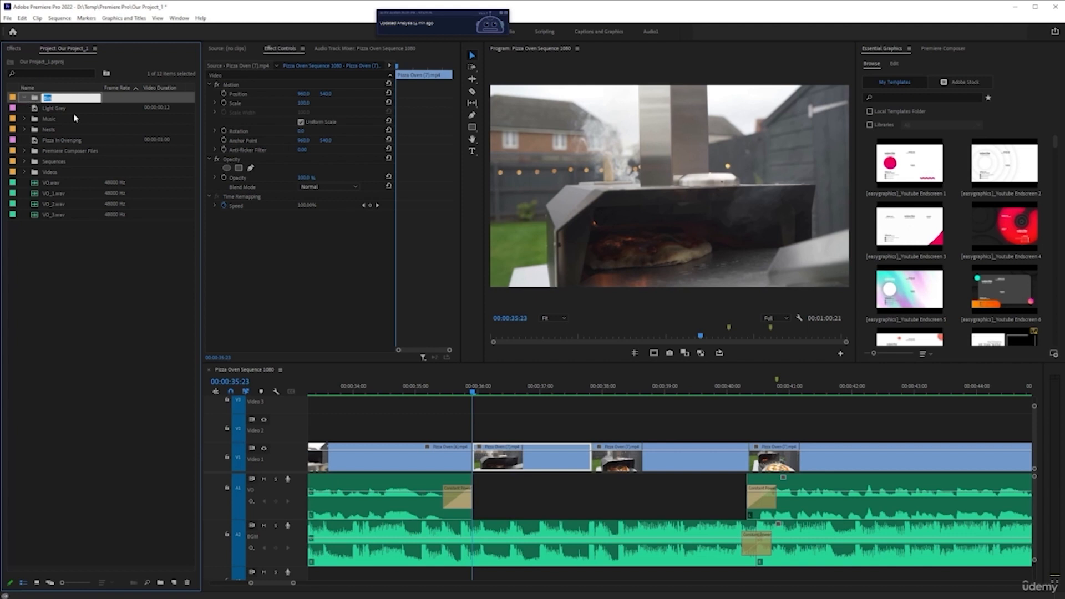
key("BackSpace")
key("Tab")
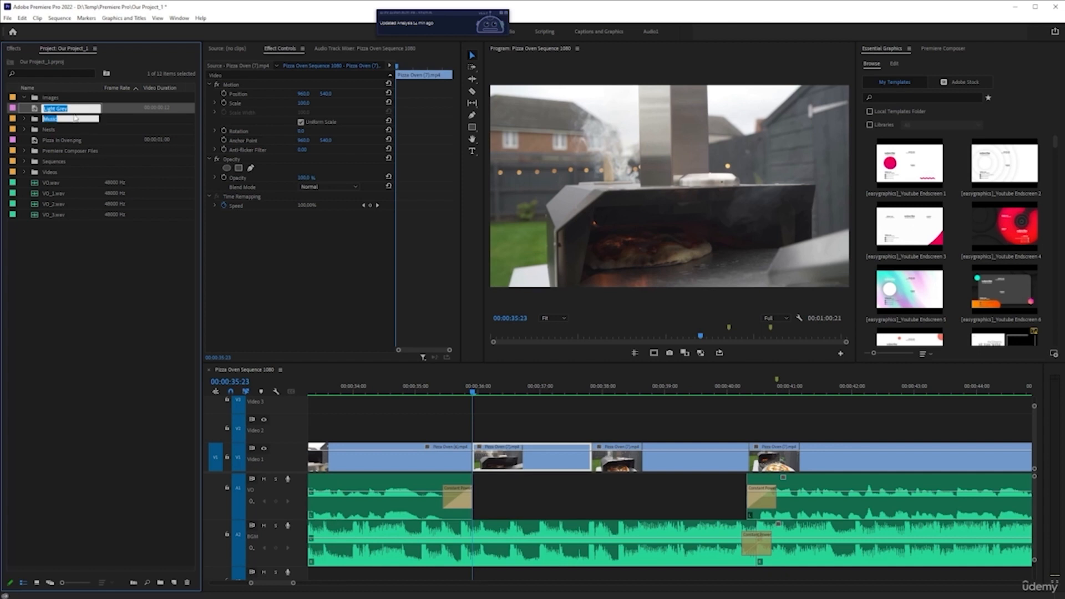
key("Tab")
key("Tab")
key("Tab")
key("Tab")
key("Tab")
key("Tab")
key("Tab")
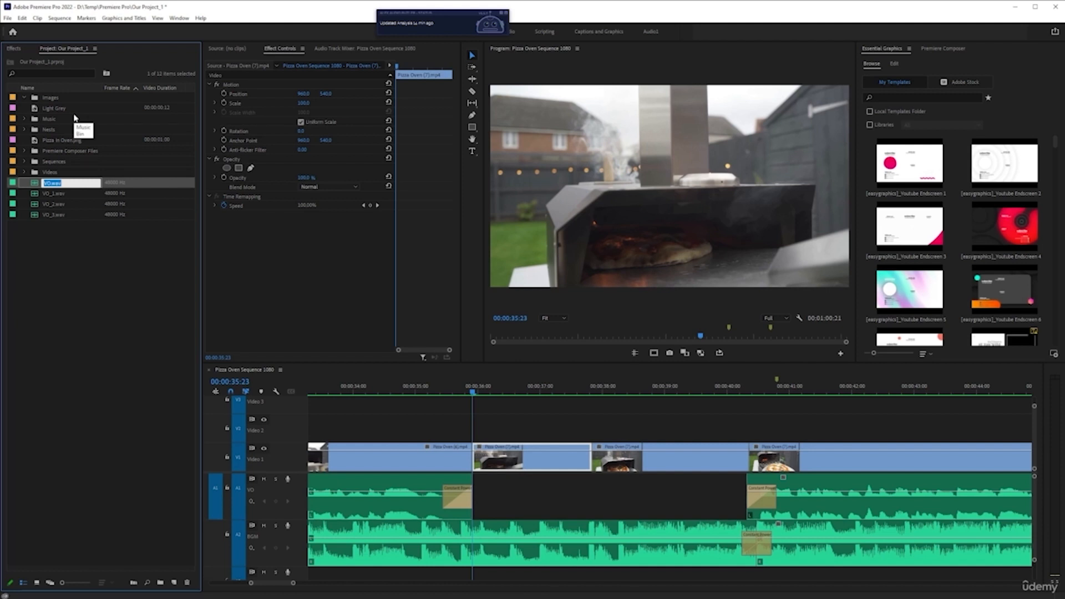
key("Tab")
key("Tab")
key("Tab")
key("Tab")
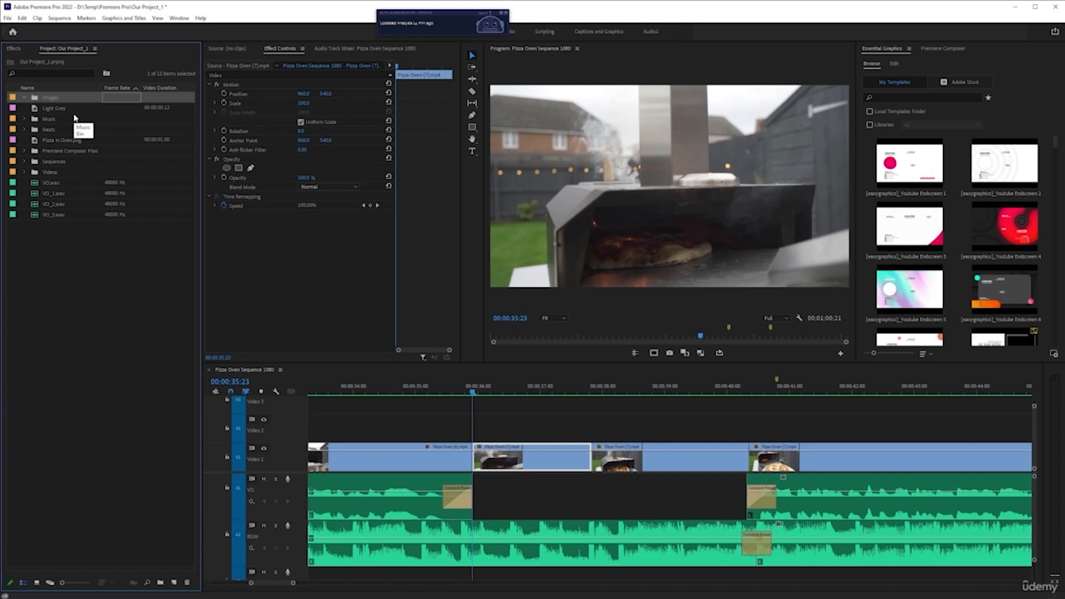
key("Tab")
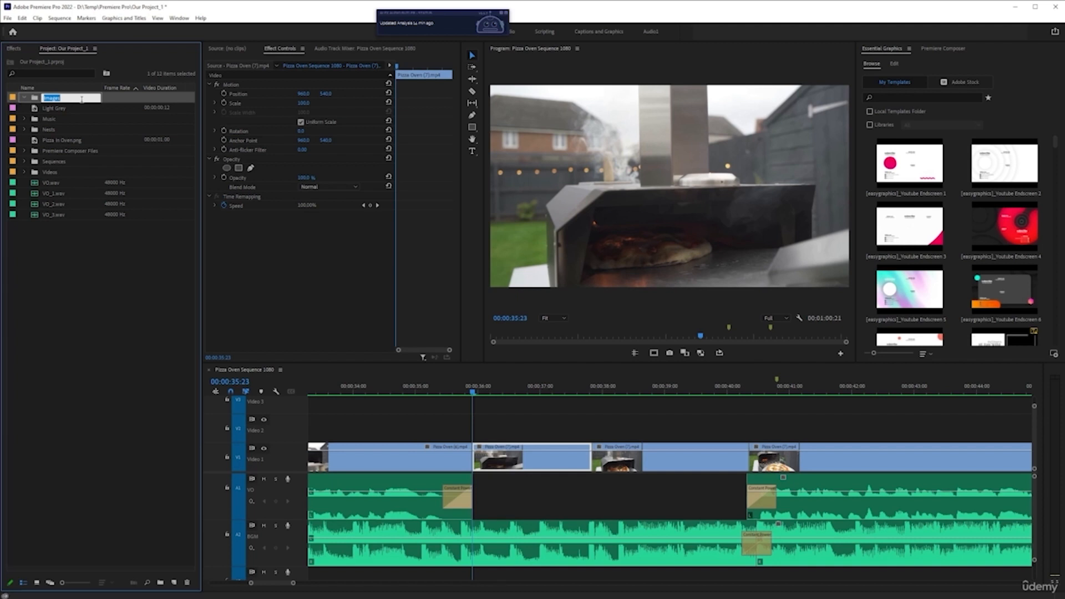
key("Return")
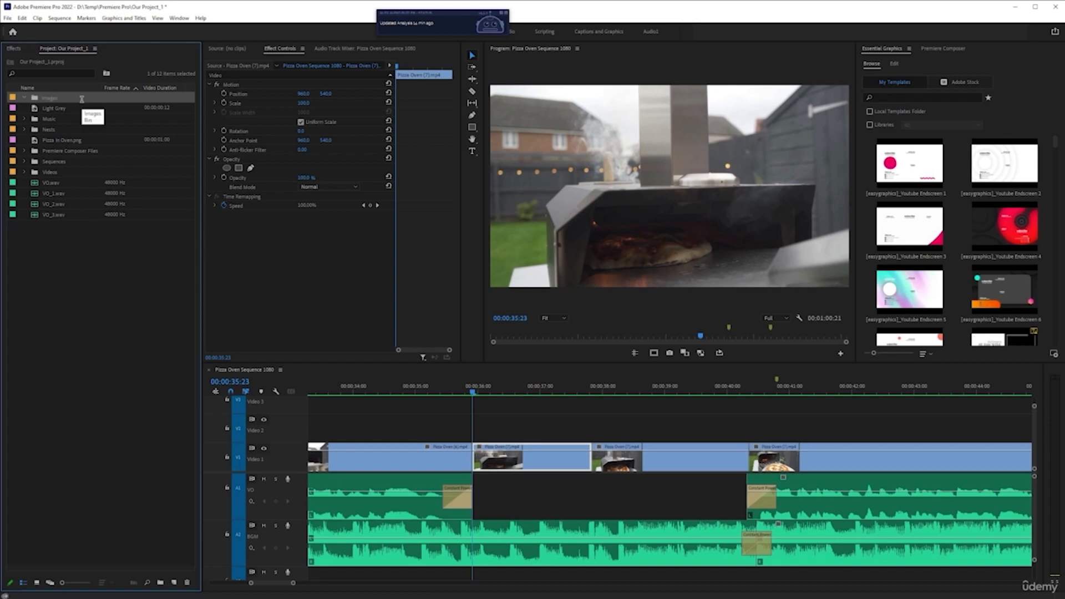
Leave the bin name unchanged and save the project.
left_click(83, 100)
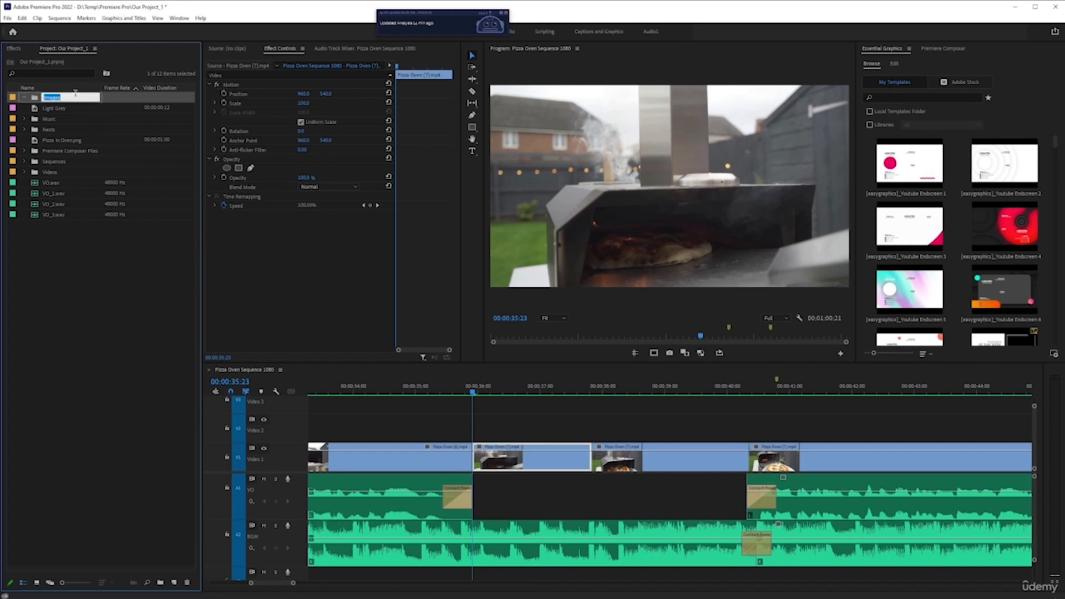
left_click(77, 98)
left_click(86, 305)
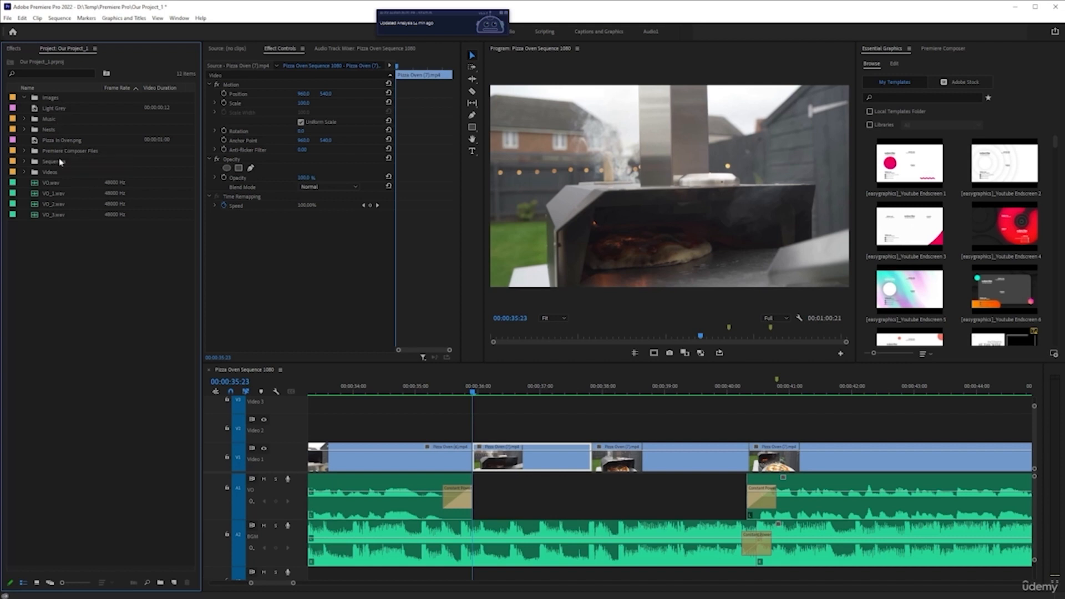
key("ctrl+s")
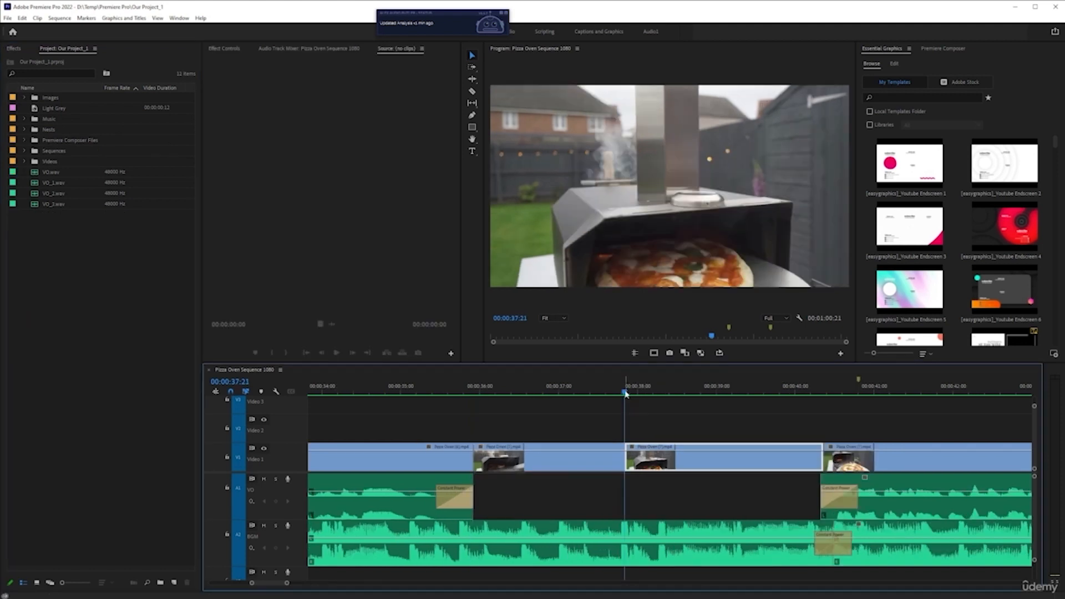
Export the frame at about 00:00:38:13 as Pizza In Oven, overwriting the existing file.
left_click_drag(627, 394, 634, 394)
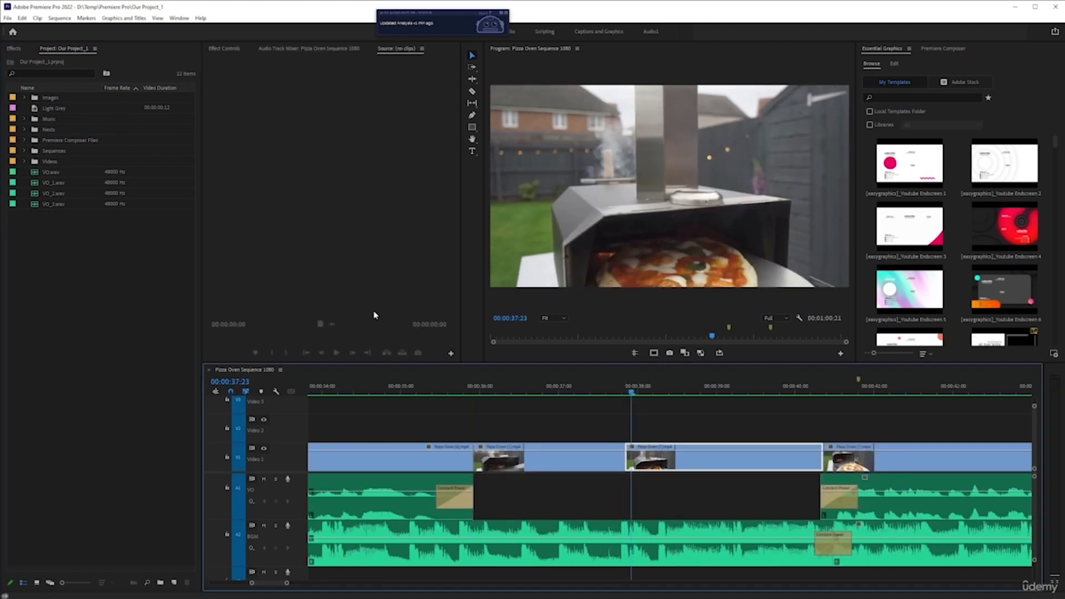
left_click_drag(633, 393, 683, 393)
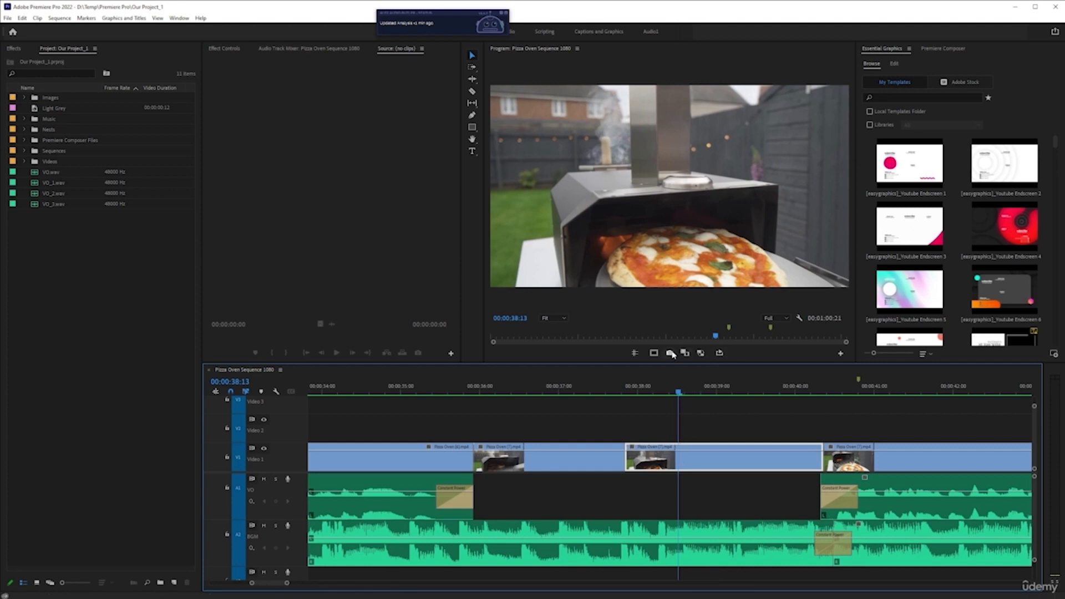
left_click(671, 353)
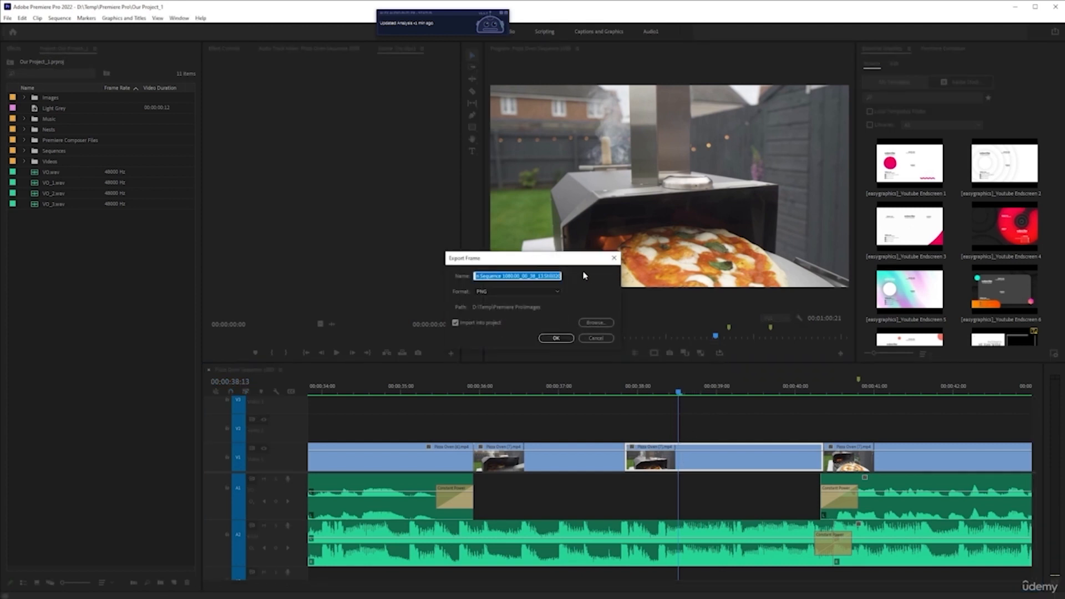
type("Pizza In Oven")
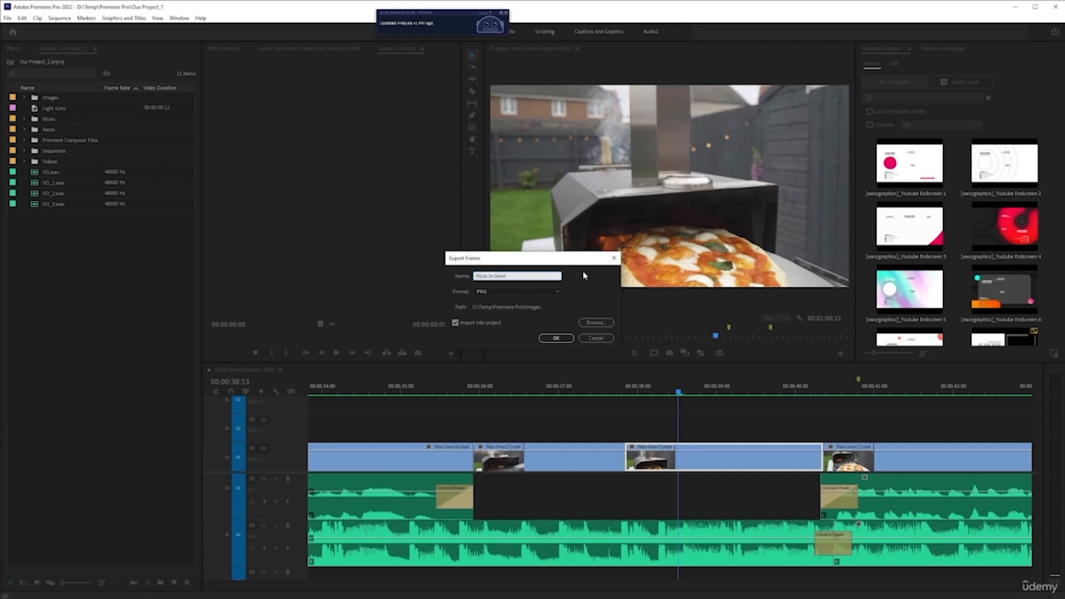
key("Return")
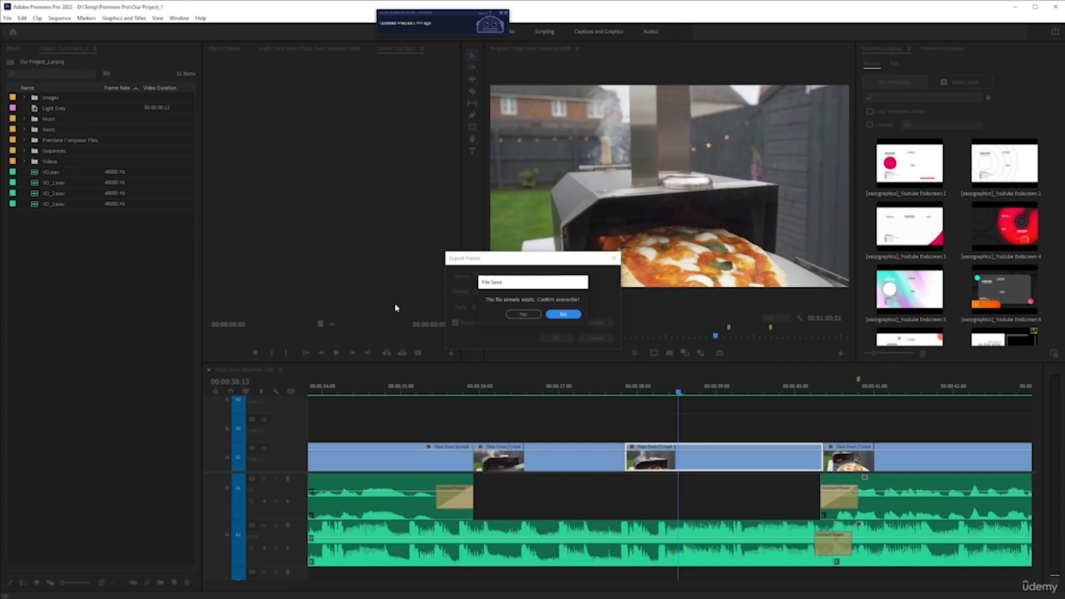
left_click_drag(543, 289, 497, 318)
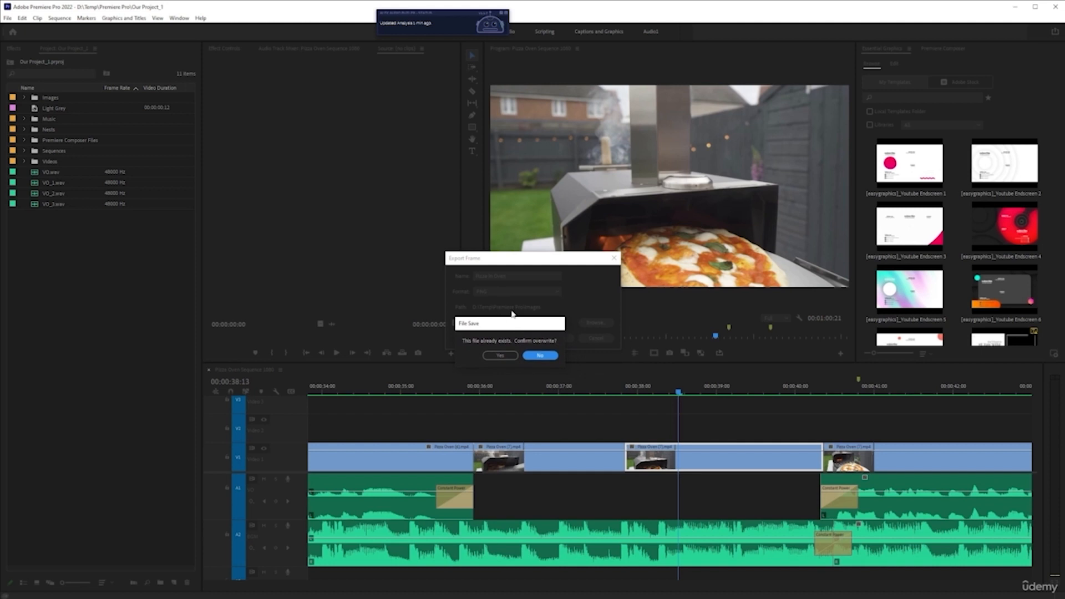
left_click(508, 355)
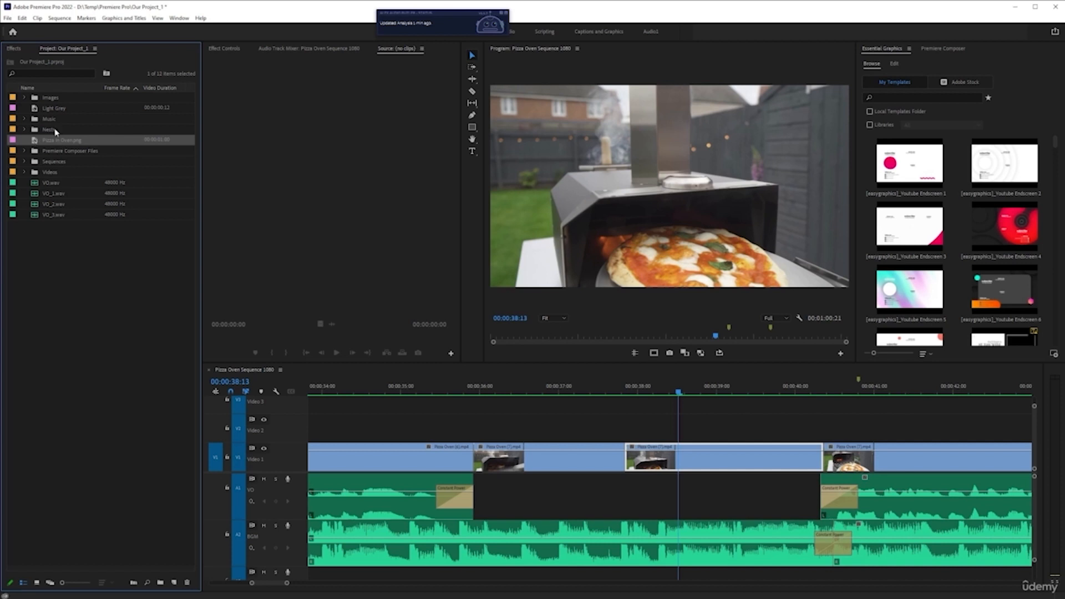
Move the Pizza In Oven image into the Images bin and open the bin and the image.
left_click(50, 131)
left_click_drag(63, 146, 54, 99)
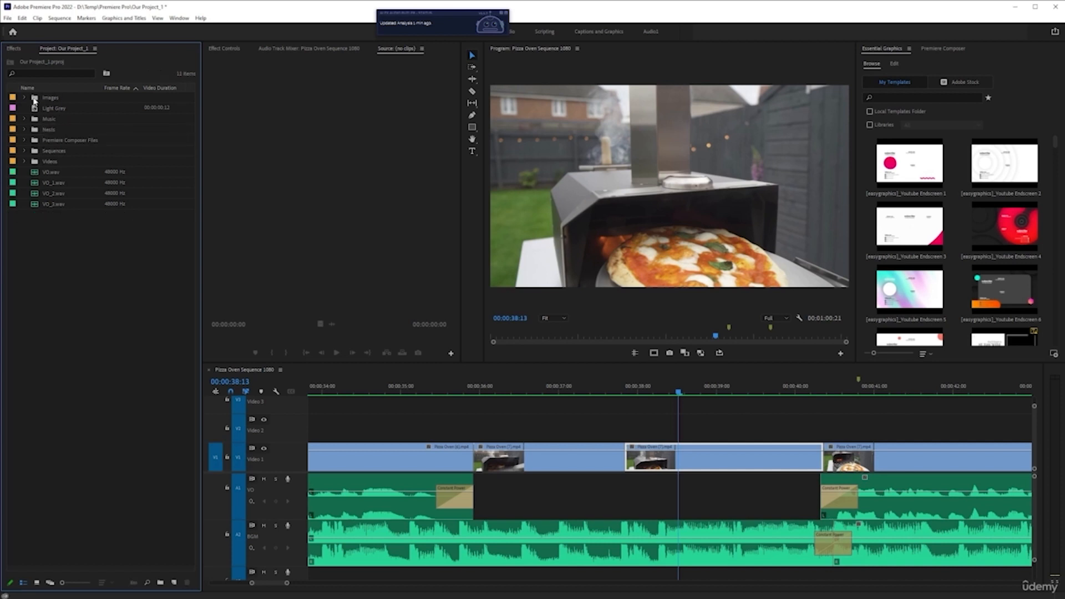
double_click(34, 100)
double_click(70, 100)
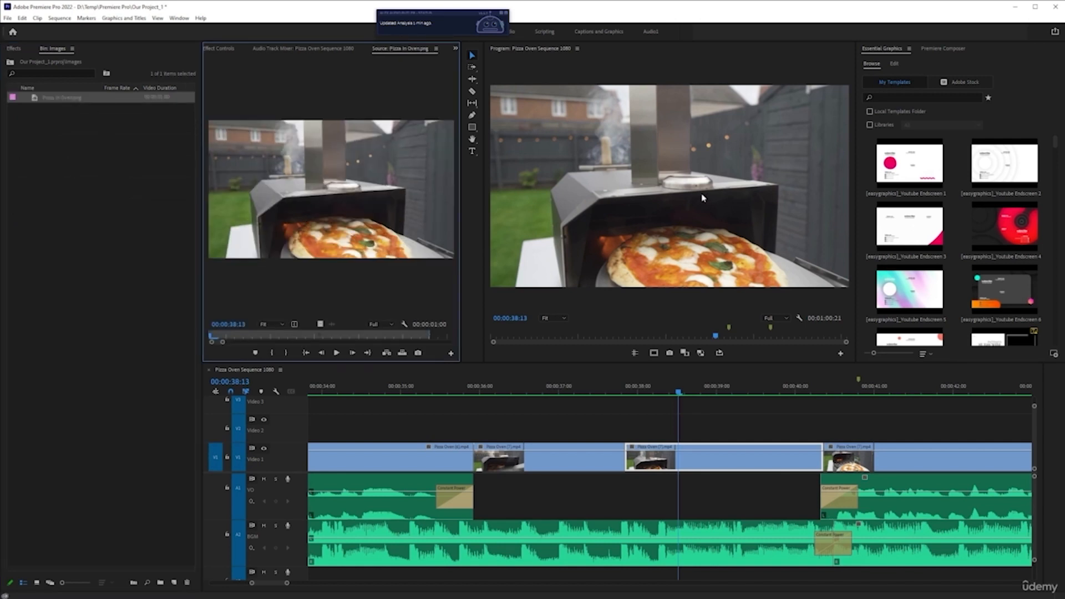
Compare the image with the sequence frame, then close the Source monitor panel.
mouse_move(678, 392)
left_mouse_down()
mouse_move(720, 397)
mouse_move(660, 392)
left_mouse_up()
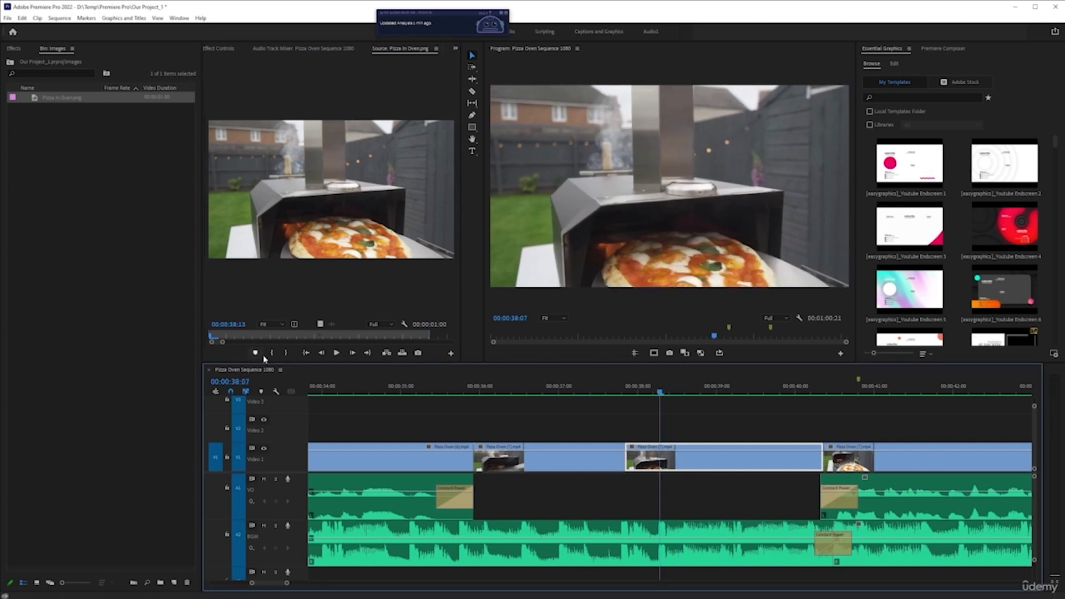
left_click_drag(213, 337, 309, 338)
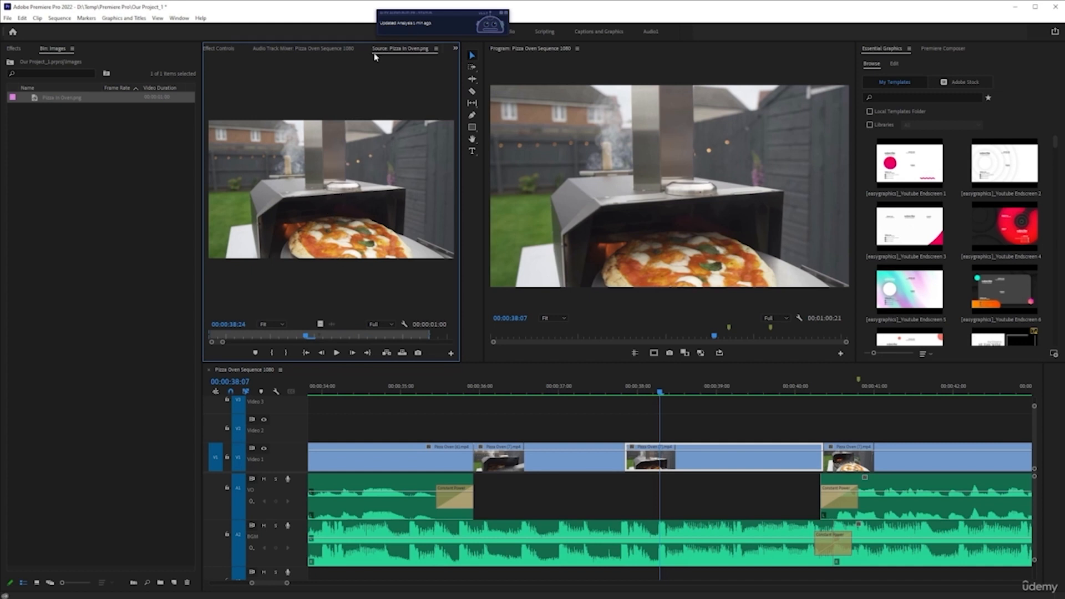
left_click(407, 51)
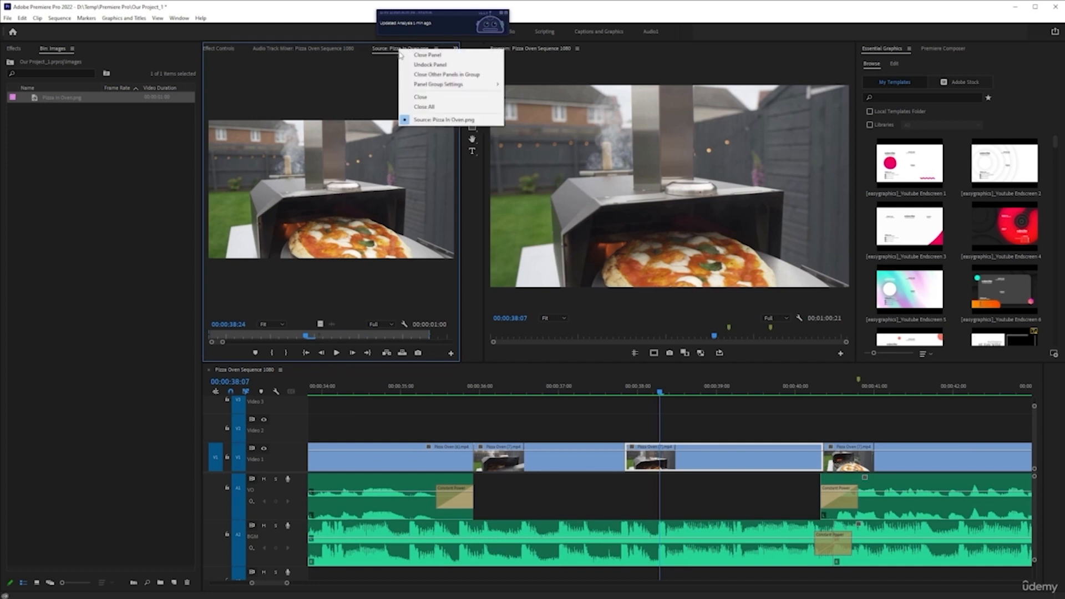
left_click(414, 55)
Place the Pizza In Oven image on Video 1 after the end of the sequence, at about 00:01:22:06.
scroll(610, 471, "down", 8)
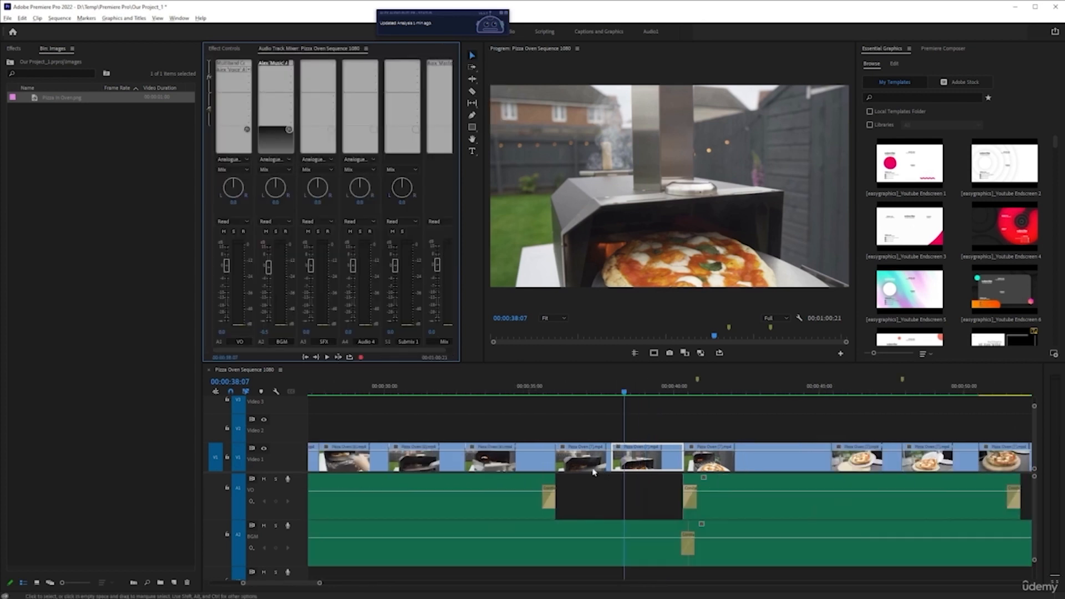
scroll(577, 464, "down", 1)
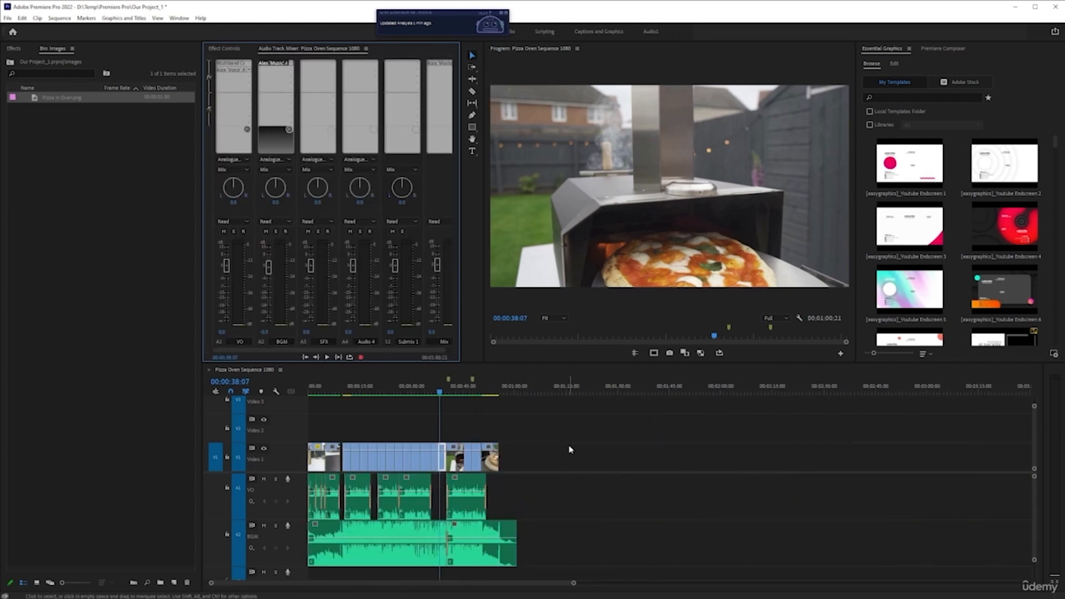
scroll(537, 419, "down", 1)
scroll(465, 425, "up", 1)
scroll(551, 581, "up", 5)
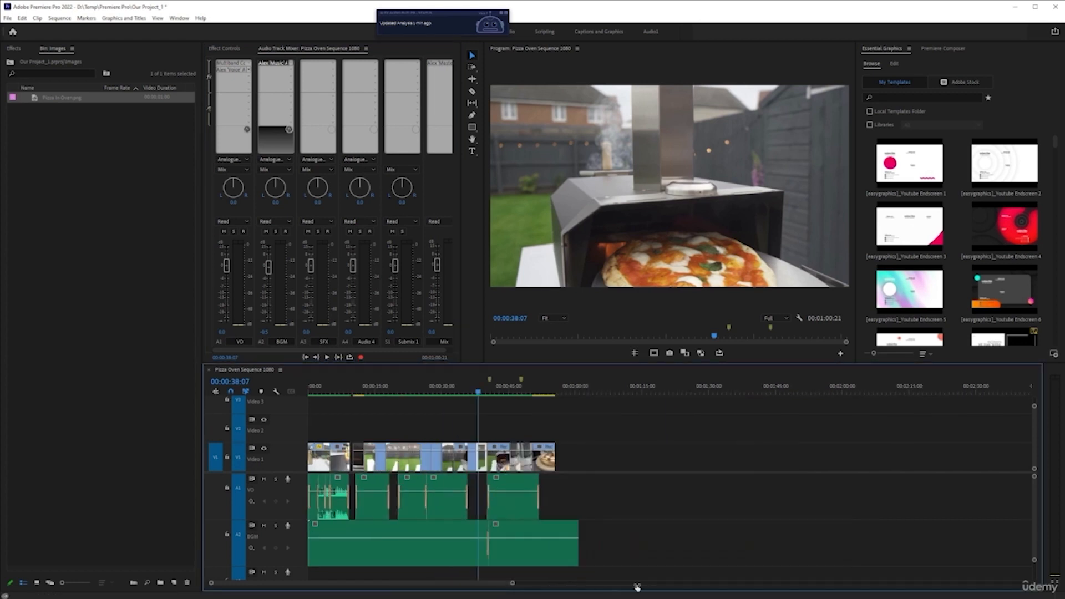
left_click_drag(562, 588, 593, 589)
scroll(672, 514, "down", 5)
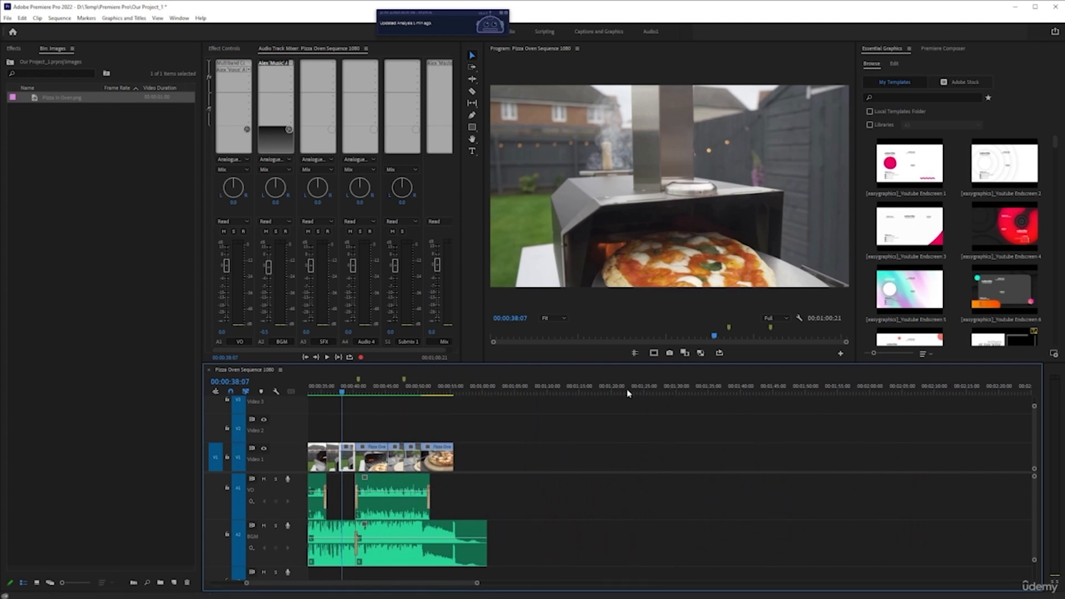
left_click(628, 387)
left_click_drag(54, 102, 627, 459)
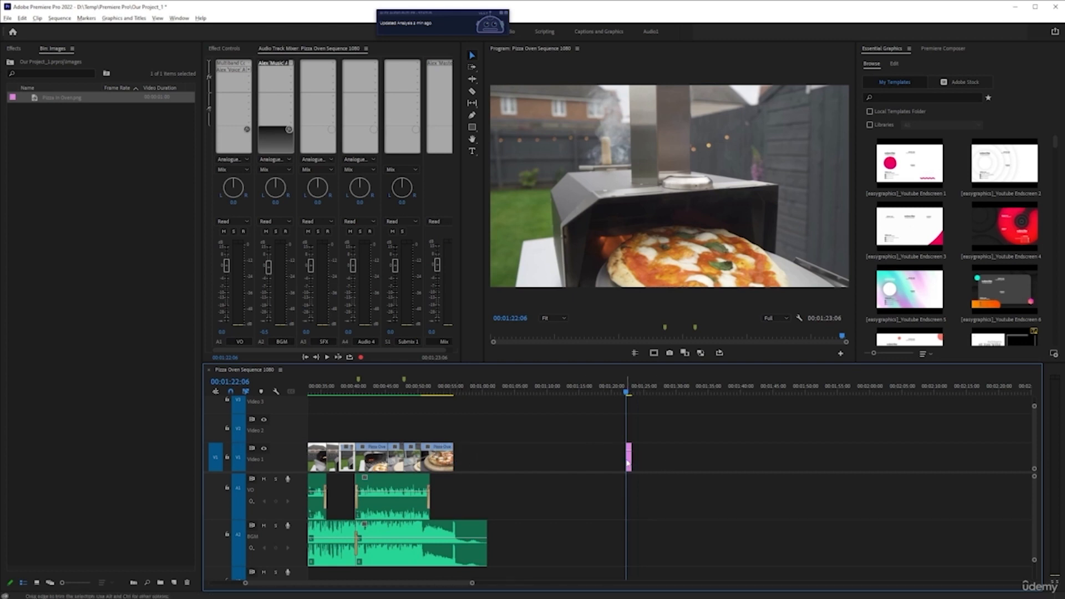
Lengthen the image clip so it ends at about 00:01:34:08.
key("=")
left_click_drag(644, 458, 835, 456)
left_click(712, 469)
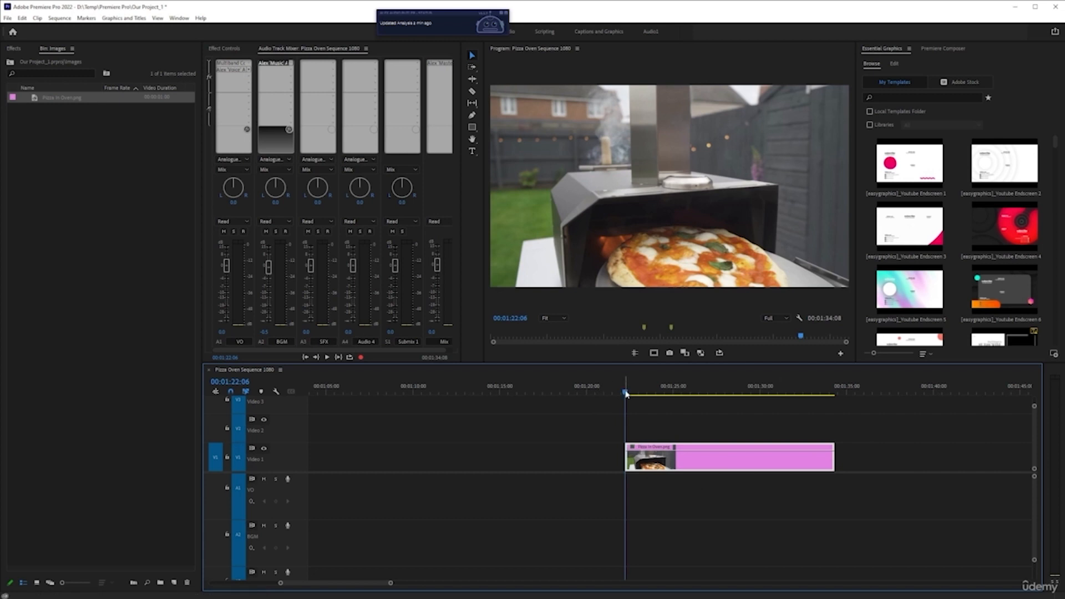
Play back the image clip and return the playhead to its start.
key("space")
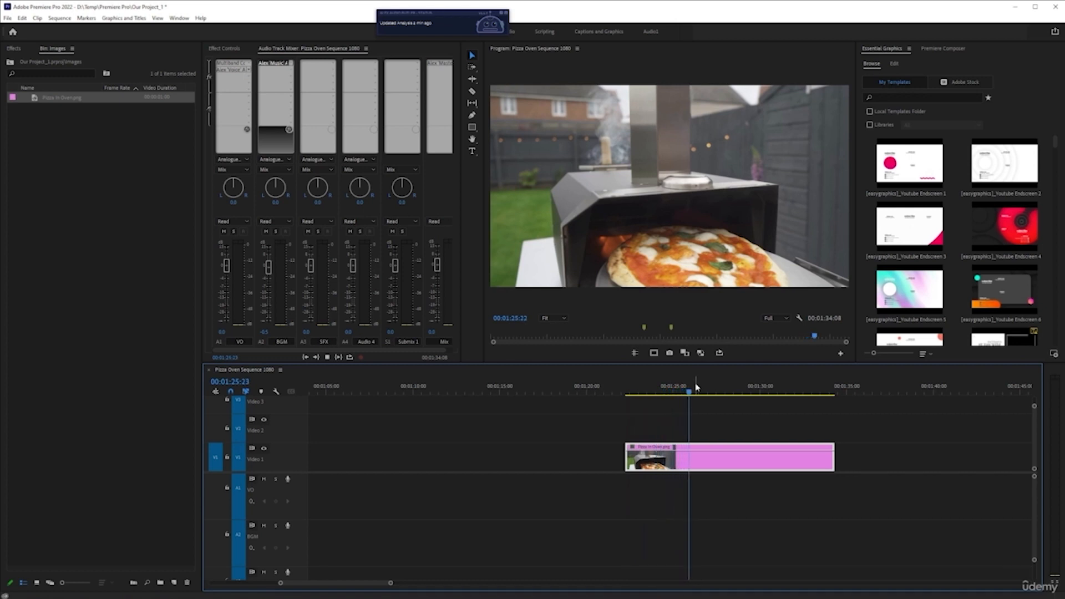
key("space")
left_click(628, 394)
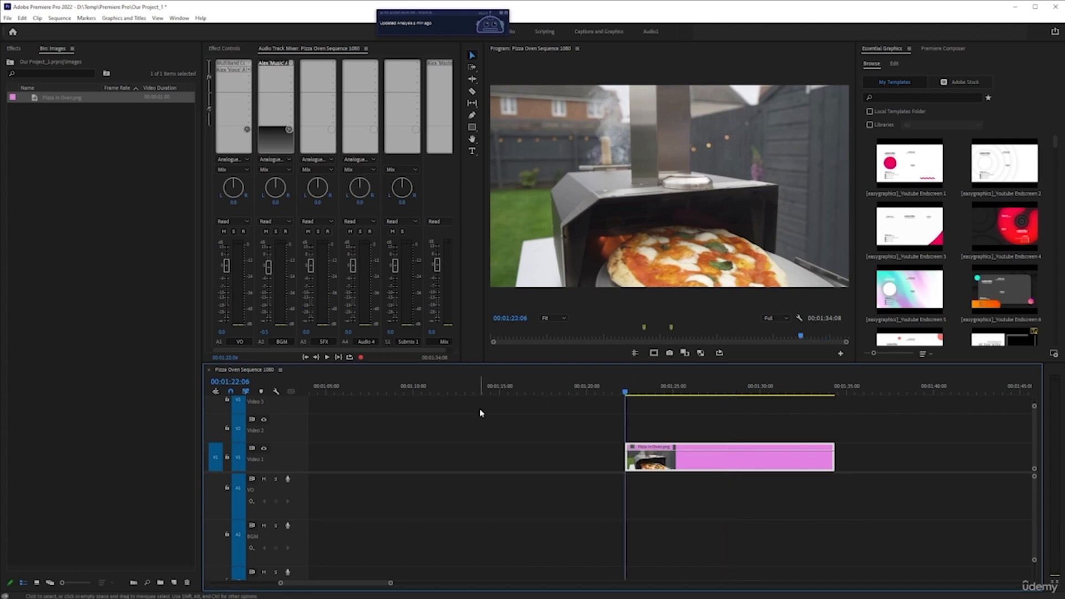
Move the playhead to 00:01:20:00 and drag the image clip to start there.
left_click(233, 383)
left_click(239, 382)
key("Delete")
type("0")
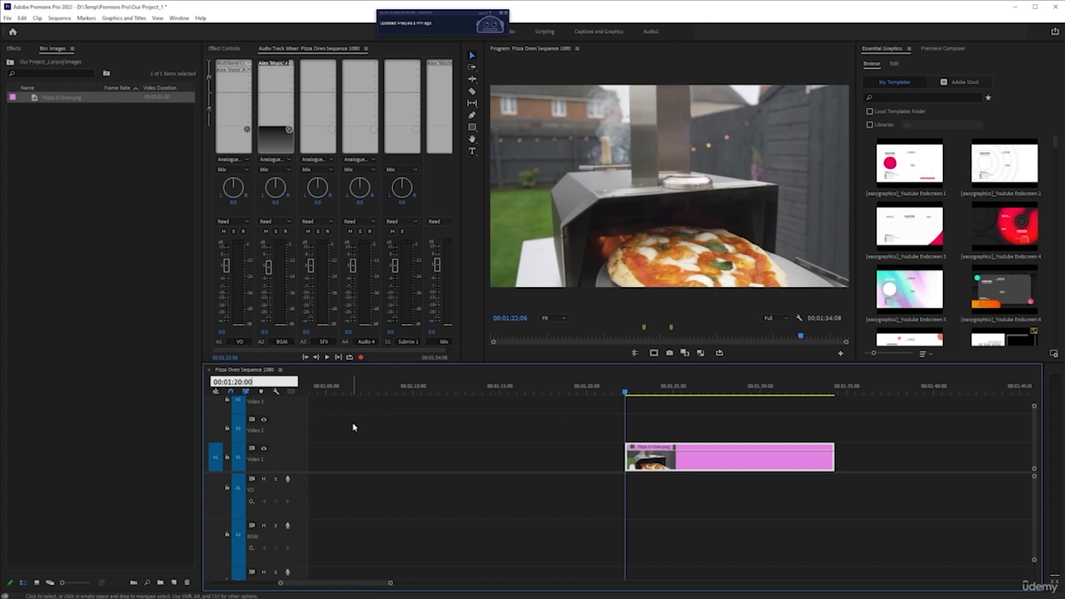
key("Return")
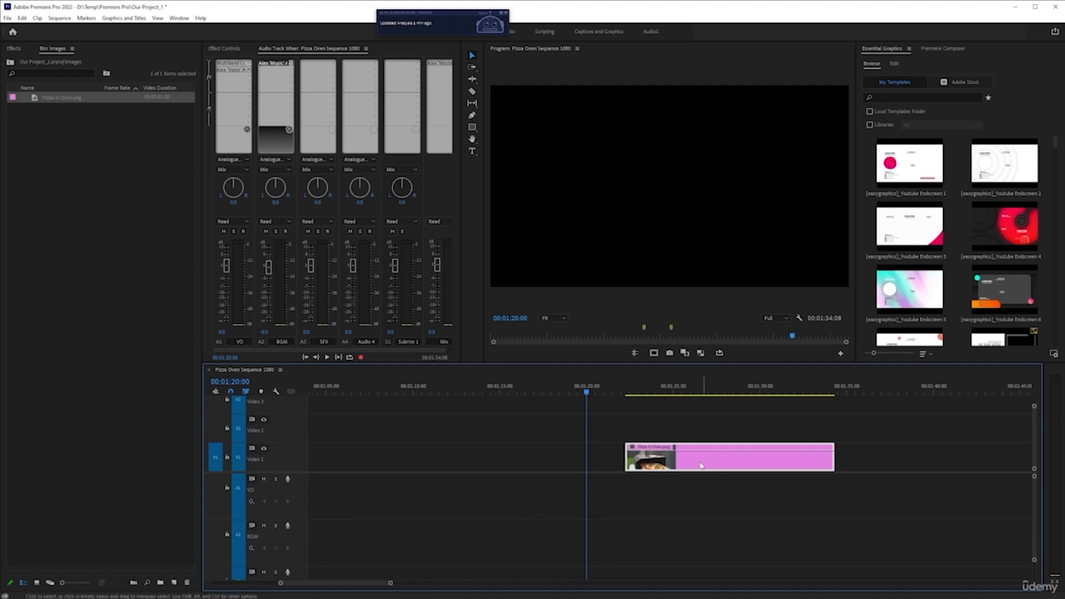
left_click_drag(701, 466, 663, 462)
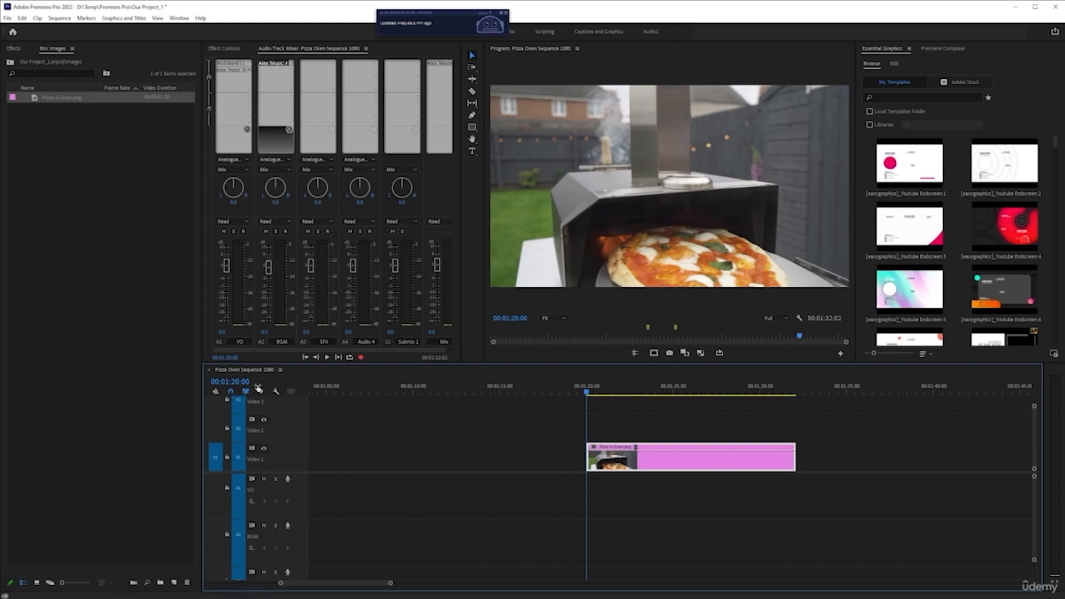
Move the playhead to 00:01:25:00 and trim the image clip's end back to the playhead.
left_click(232, 383)
left_click(238, 382)
key("Delete")
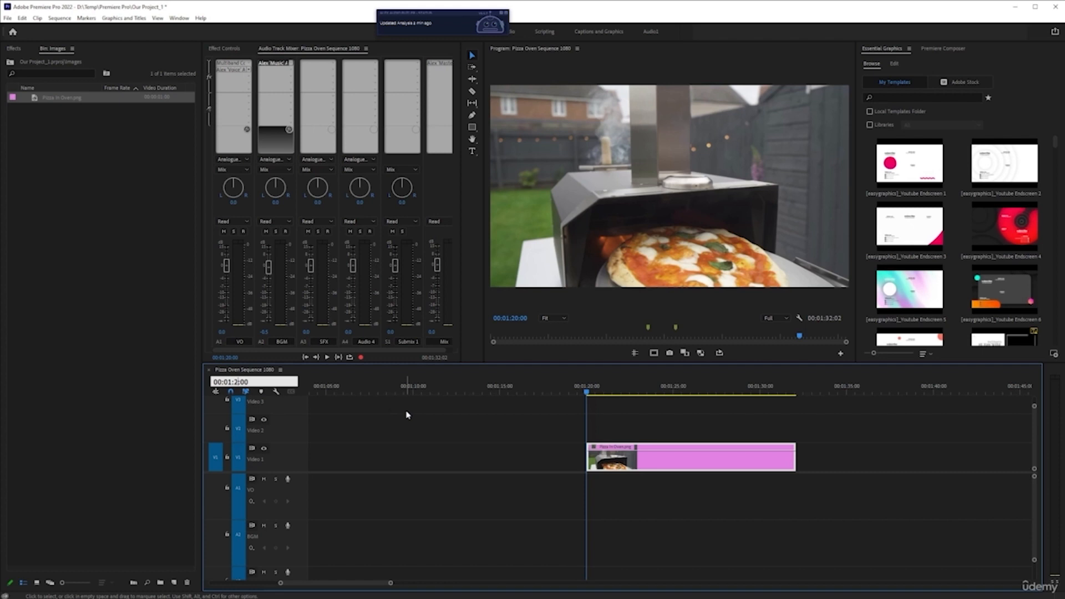
key("Return")
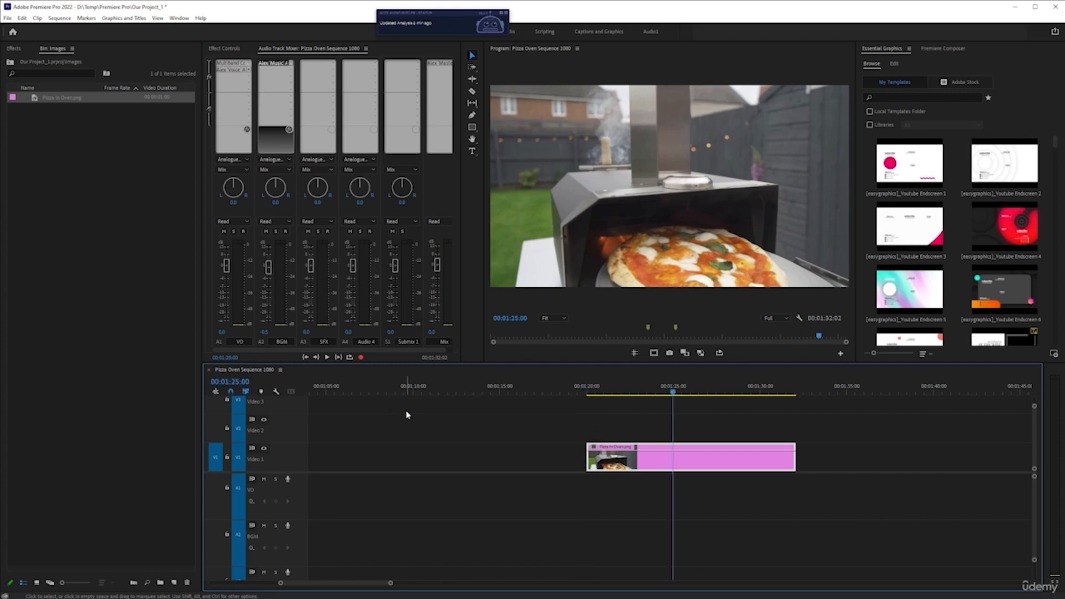
left_click_drag(795, 463, 672, 462)
Play back the trimmed image clip from its start and stop playback.
key("Up")
key("space")
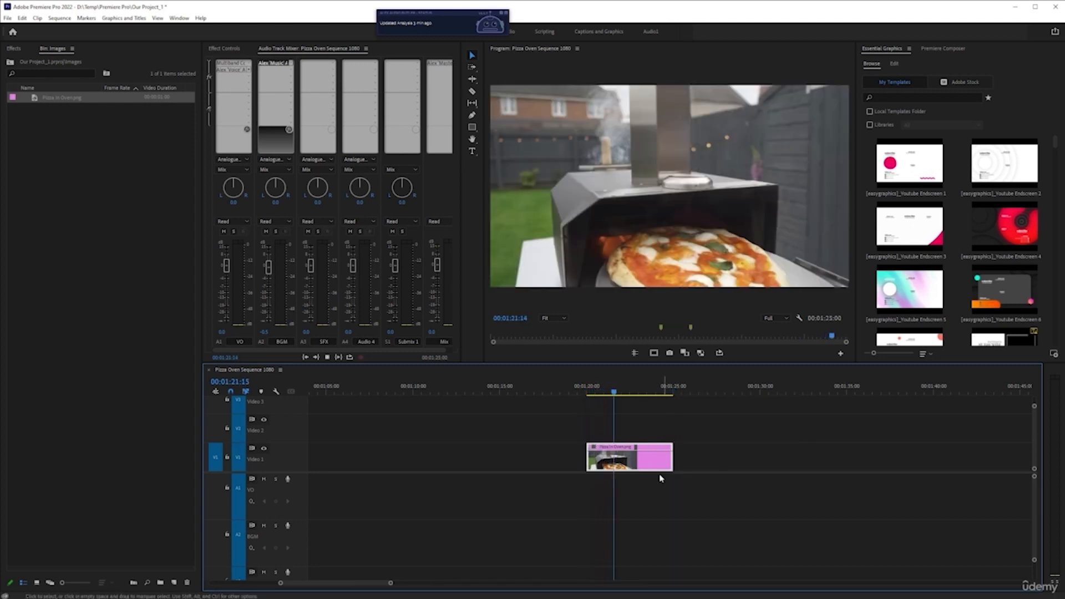
key("space")
left_click(620, 394)
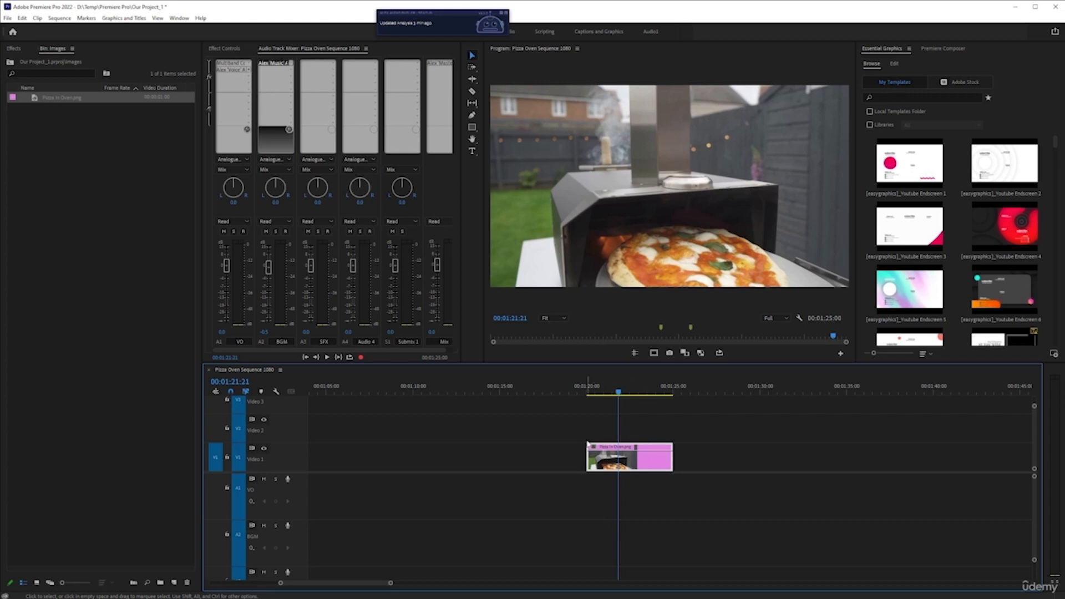
Open Effect Controls for the image clip, move to its start at 00:01:20:00 and enable Scale animation.
left_click(229, 50)
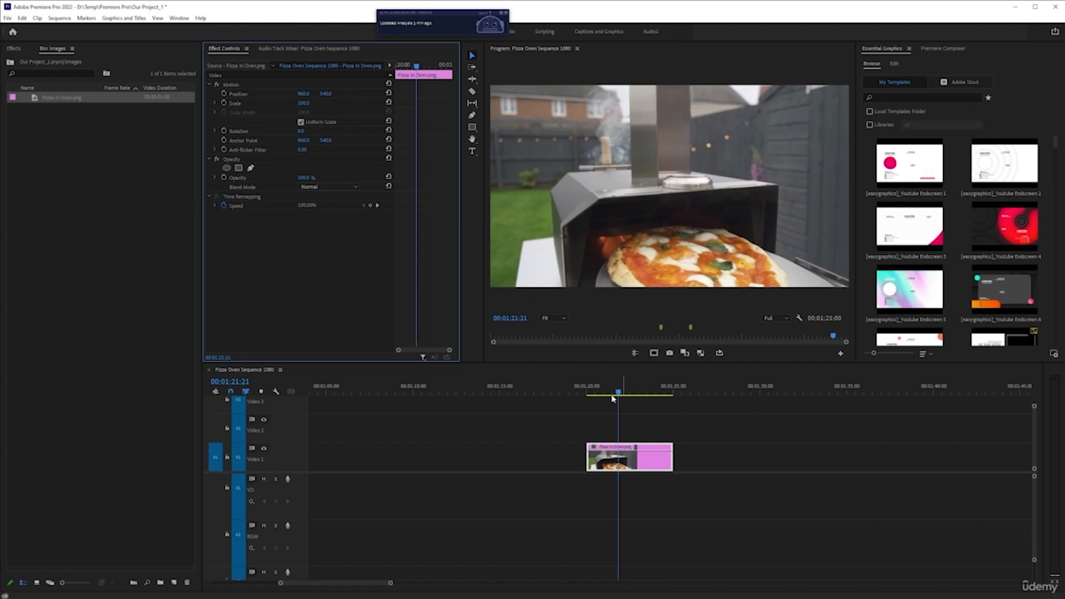
scroll(612, 396, "down", 1)
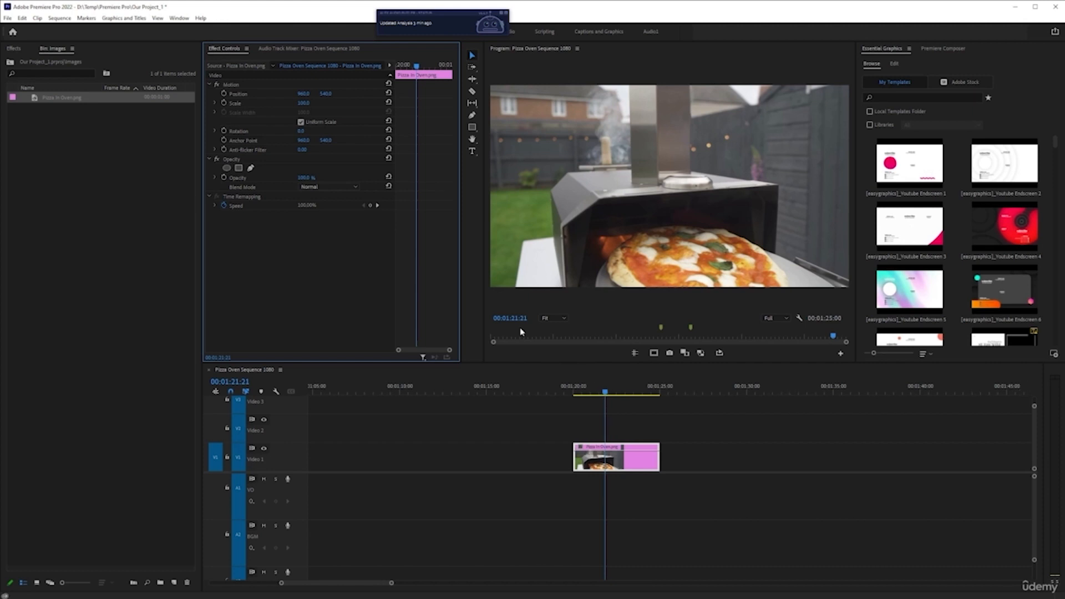
scroll(568, 416, "down", 1)
scroll(569, 422, "up", 10)
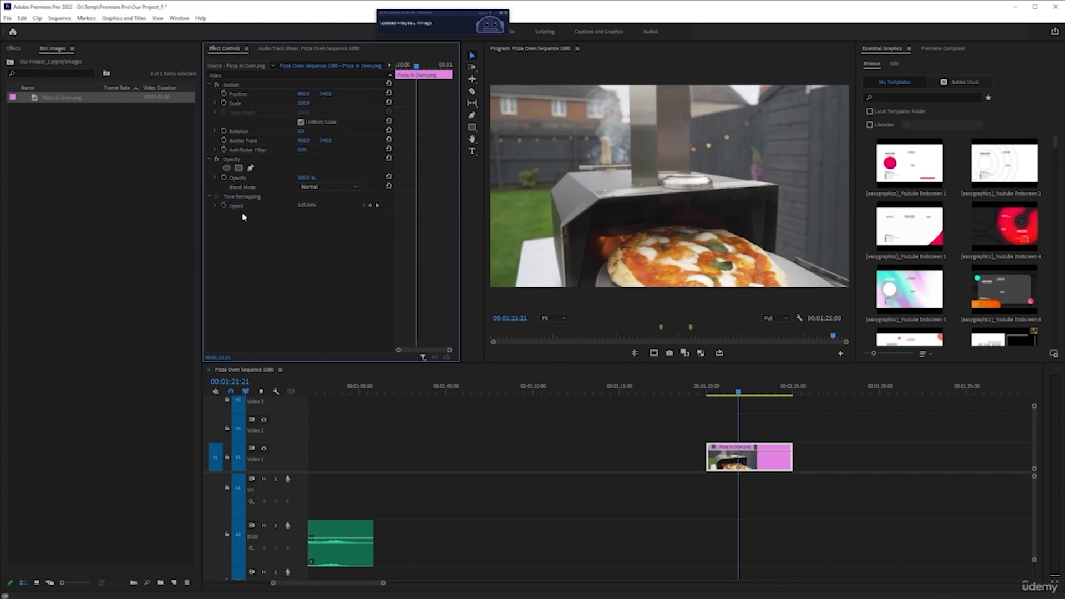
left_click(710, 392)
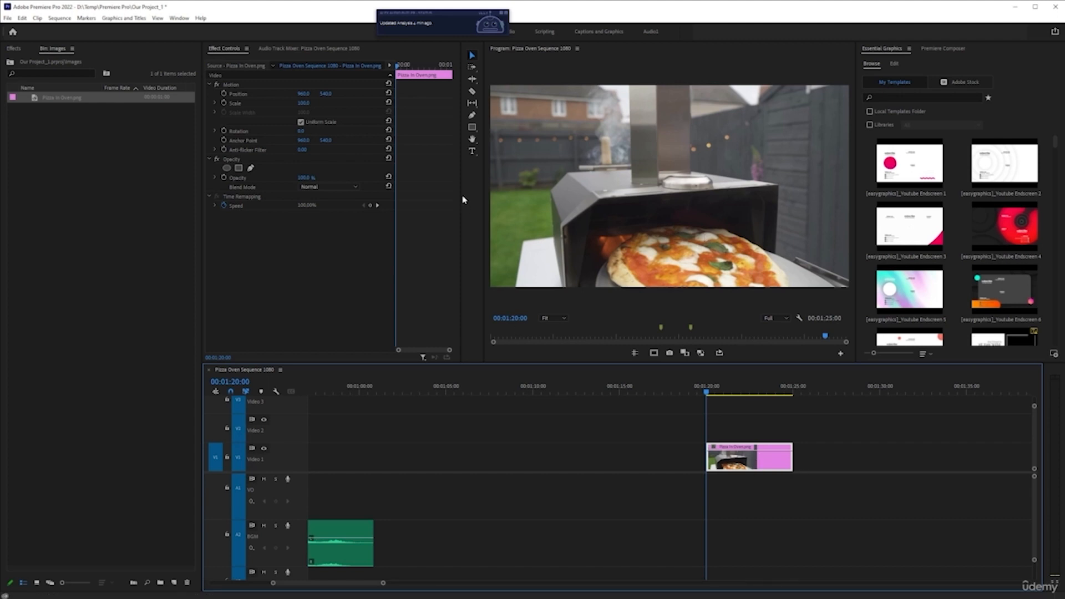
left_click(224, 103)
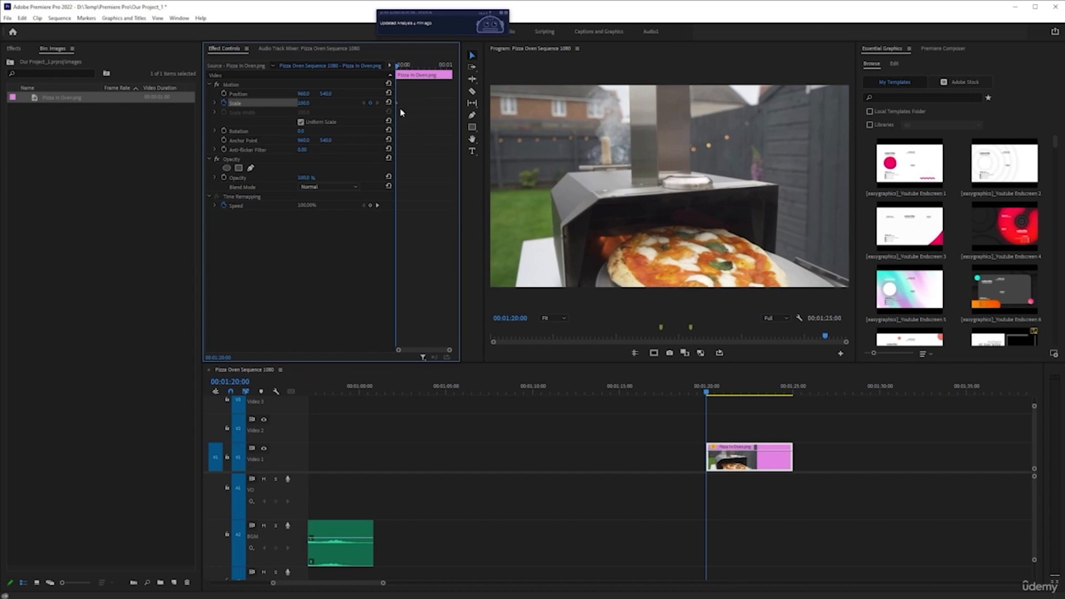
Select the image clip in the timeline and save the project.
left_click_drag(397, 103, 413, 103)
left_click(408, 216)
left_click_drag(414, 107, 357, 111)
left_click(755, 444)
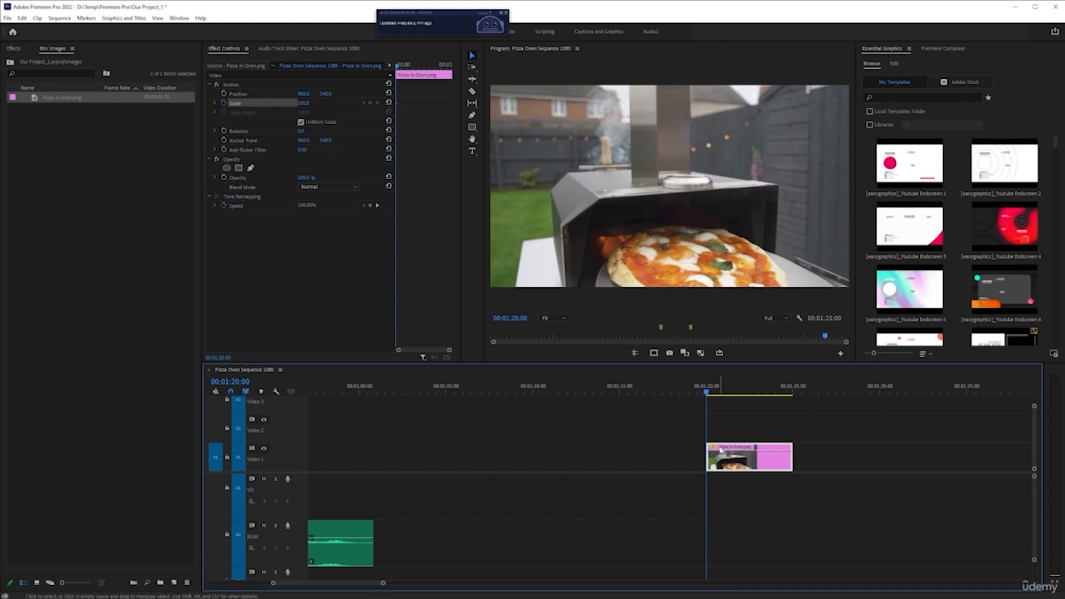
key("ctrl+s")
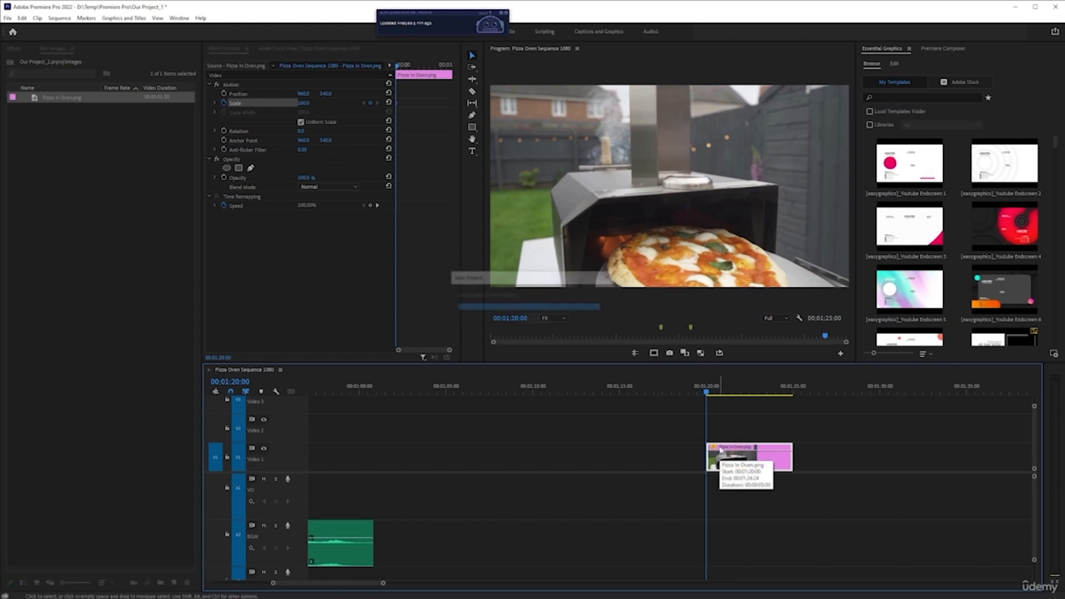
Step the playhead through the image clip's frames and ends, finishing on its last frame at 00:01:24:24.
key("Right")
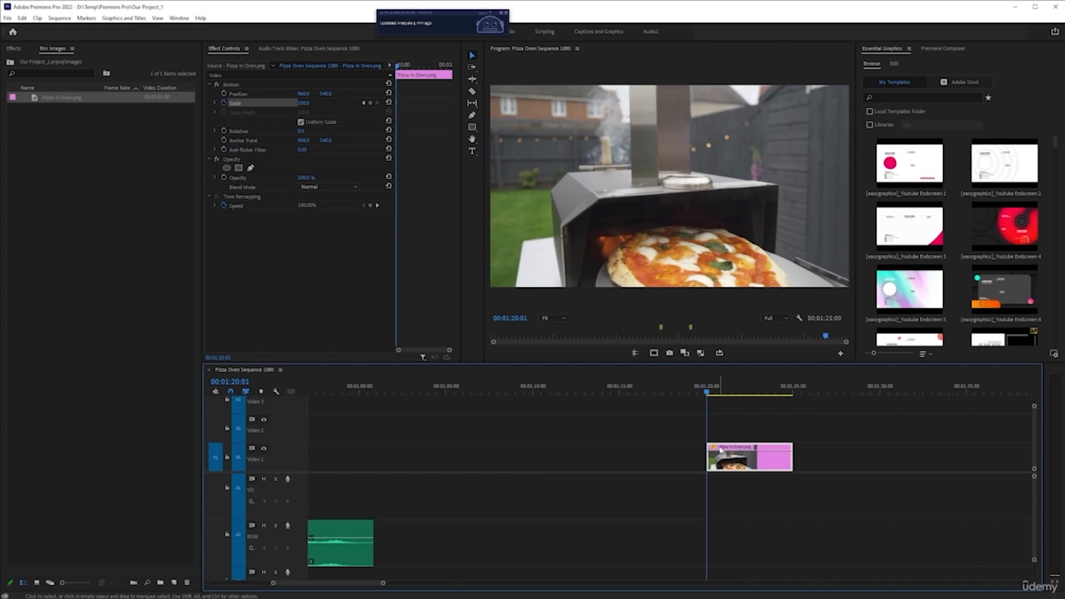
key("shift")
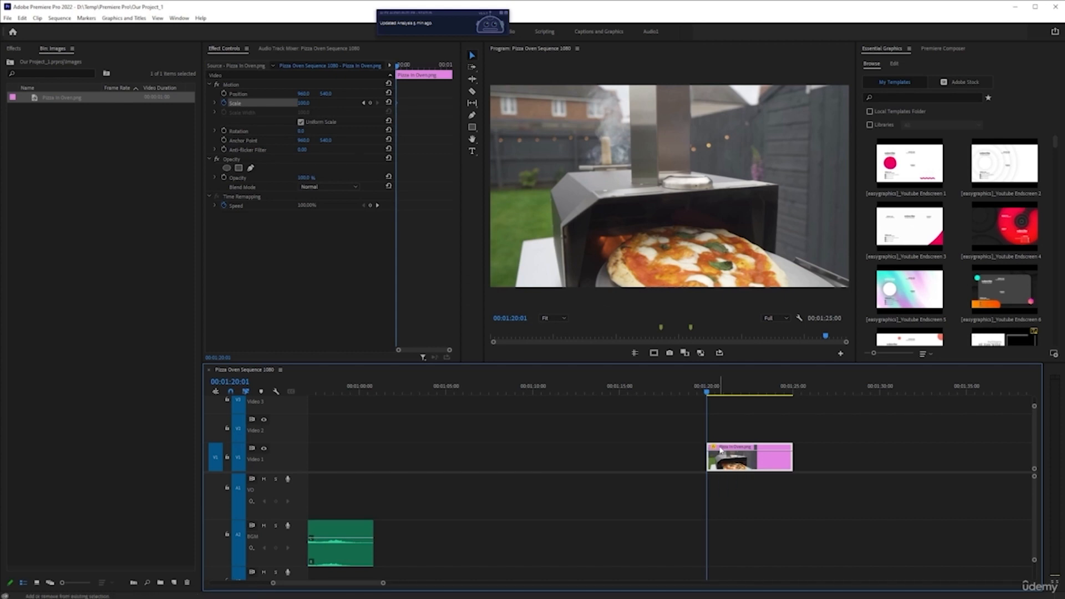
key("shift+Right")
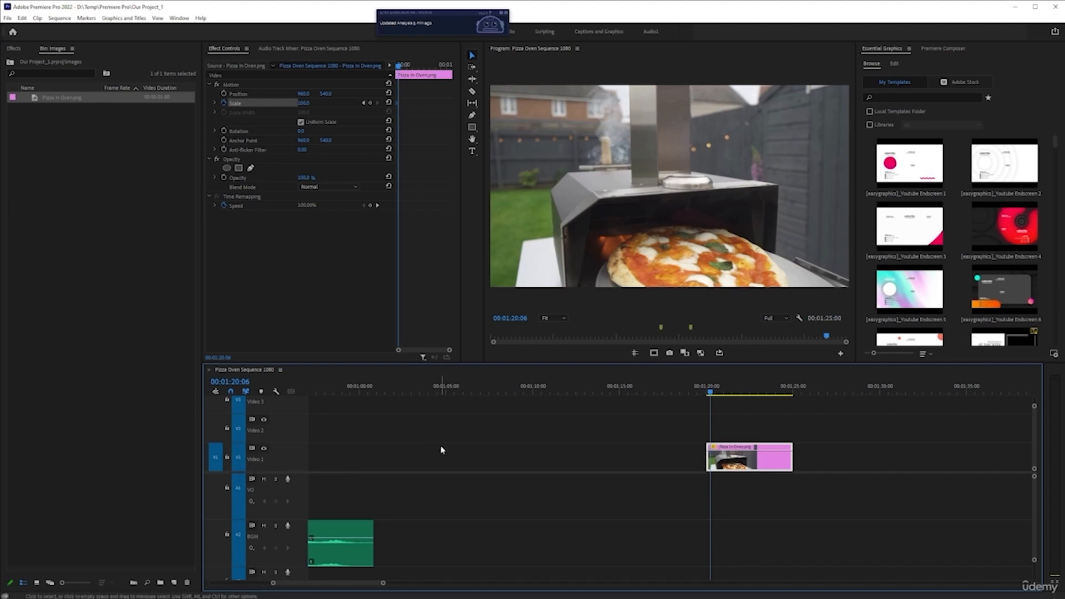
key("Down")
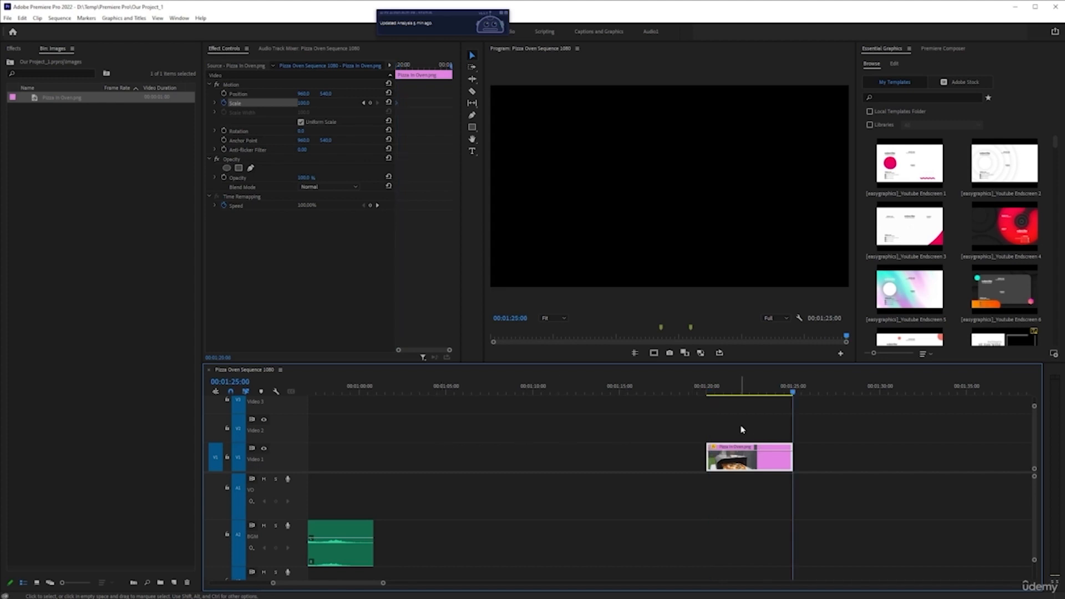
key("Up")
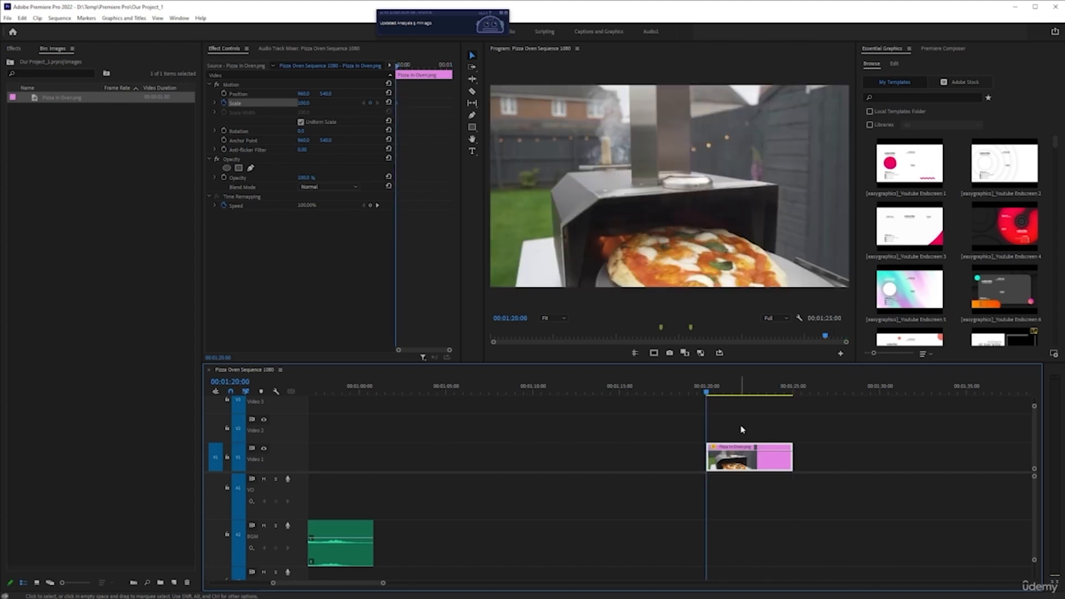
key("Down")
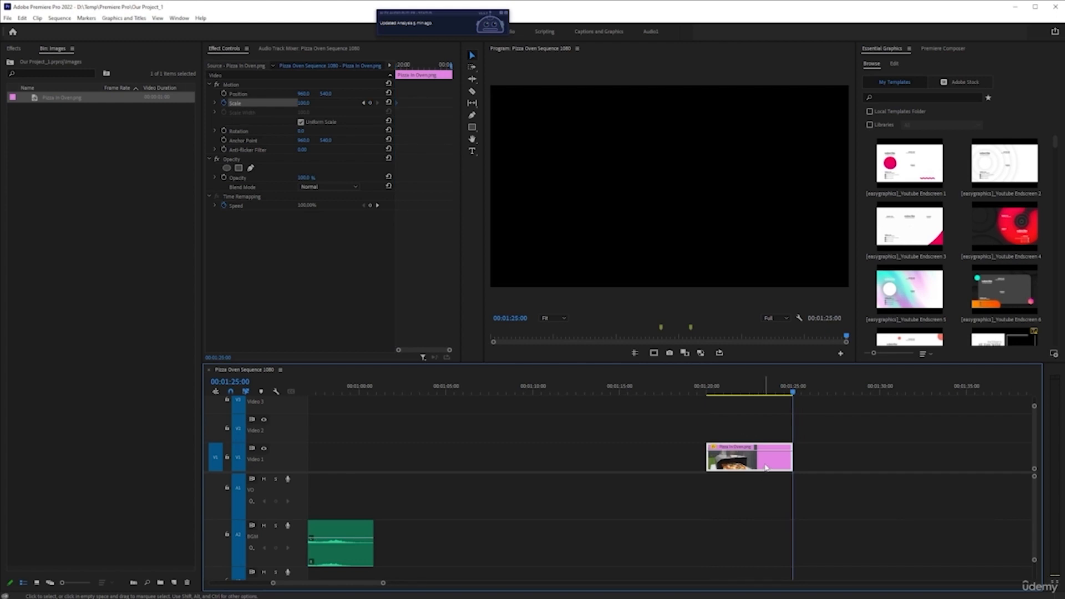
scroll(767, 470, "up", 5)
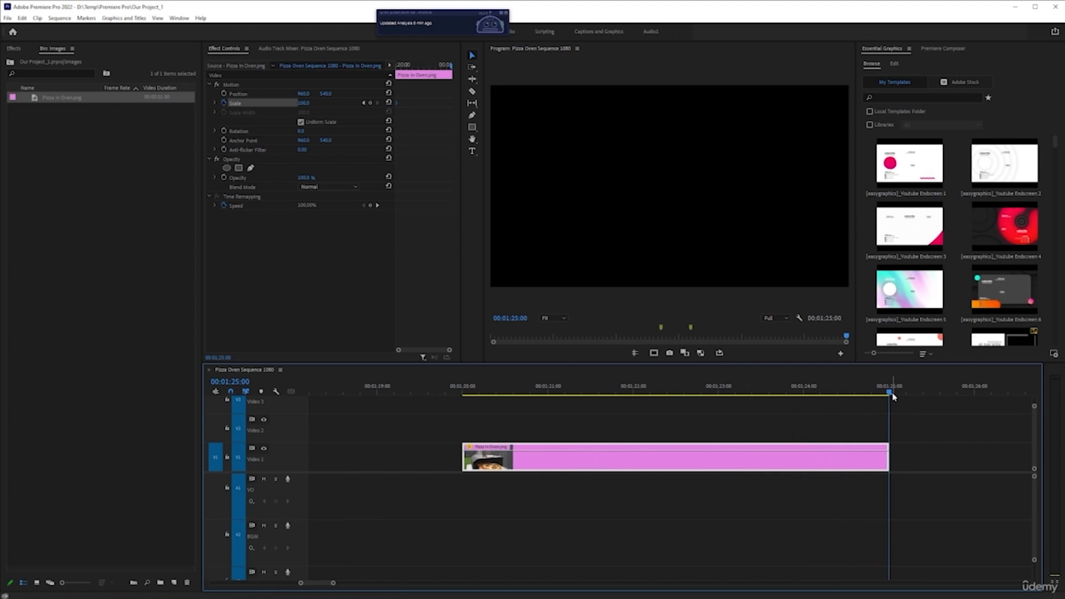
key("Left")
scroll(919, 448, "up", 2)
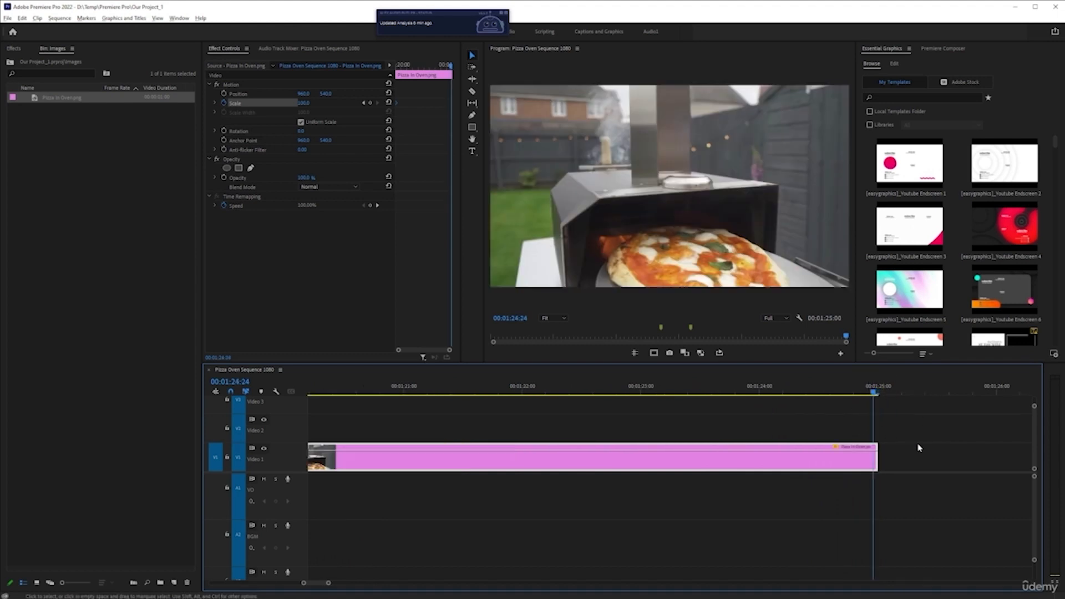
scroll(915, 446, "up", 1)
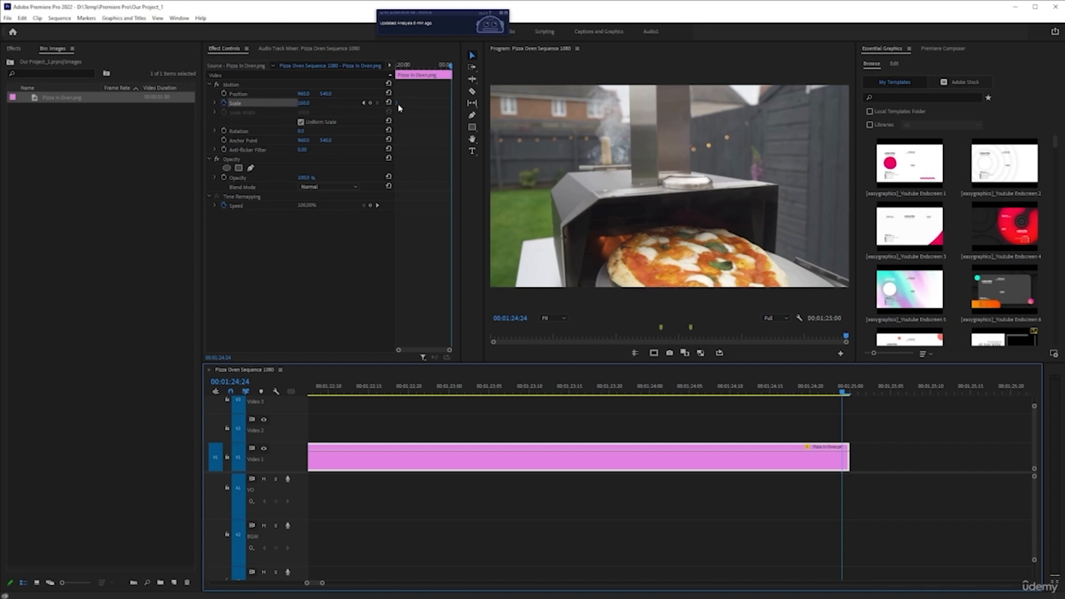
left_click(225, 103)
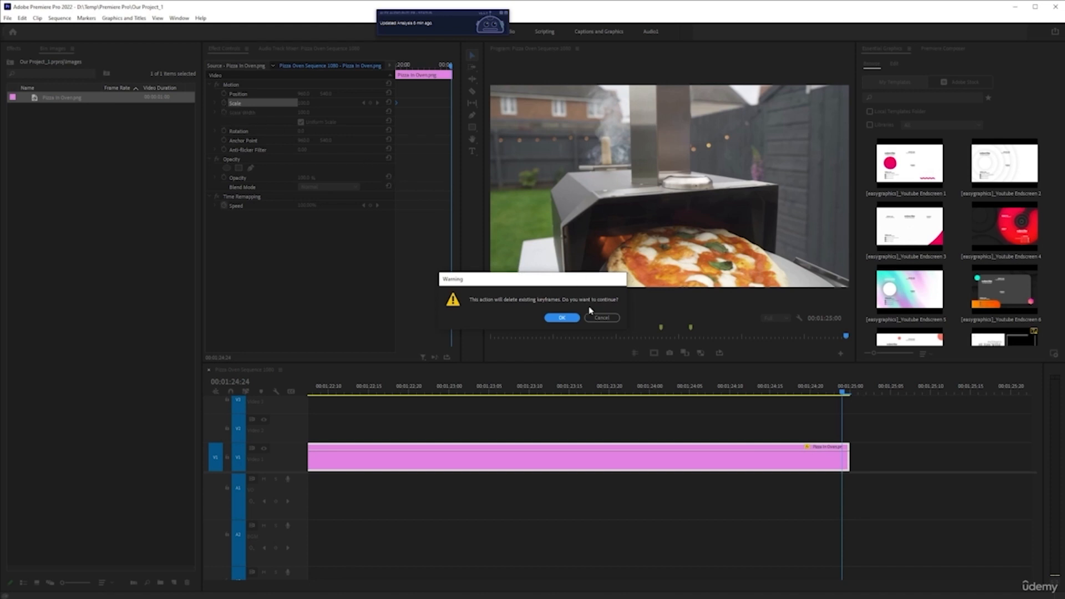
left_click(602, 317)
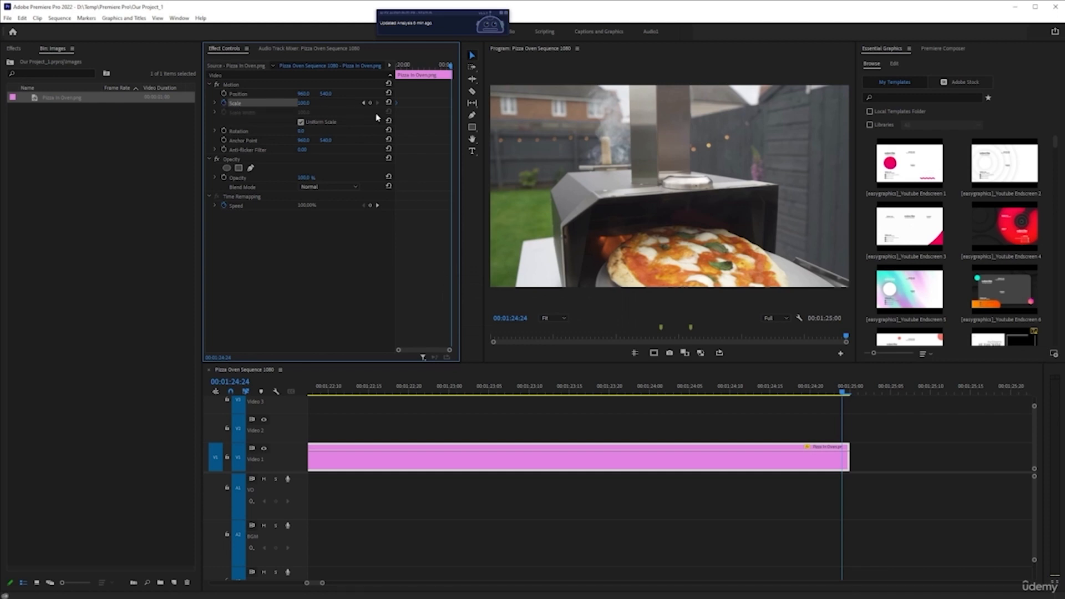
left_click(225, 104)
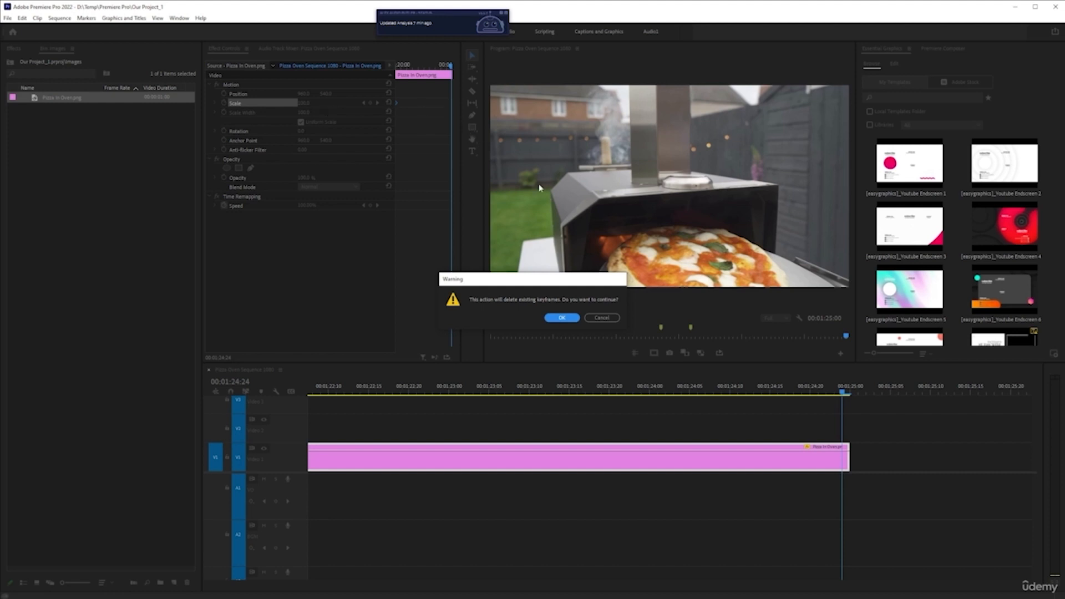
left_click(597, 316)
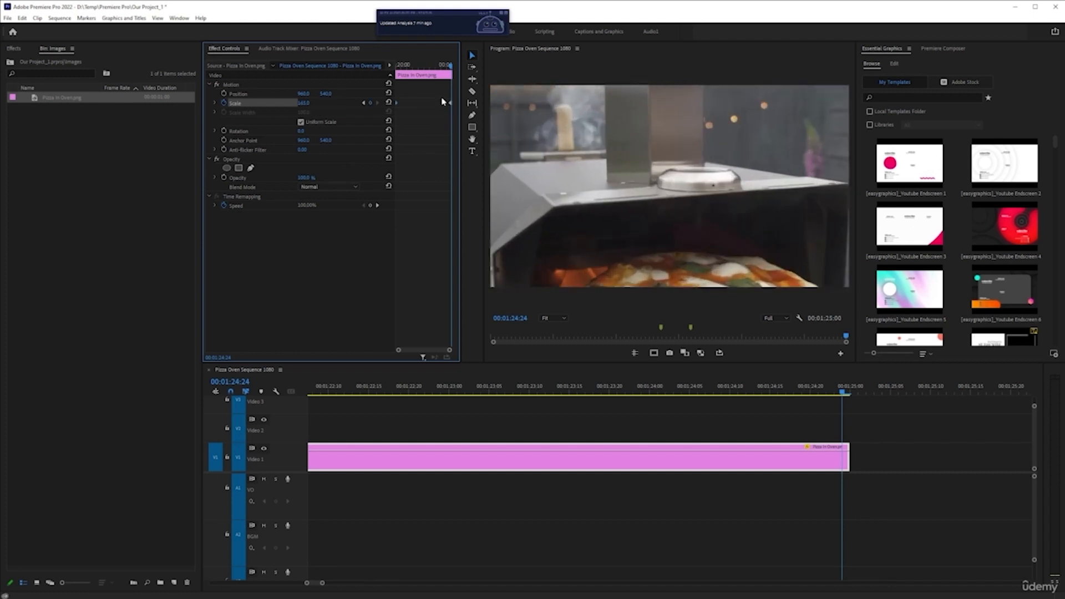
key("ctrl+z")
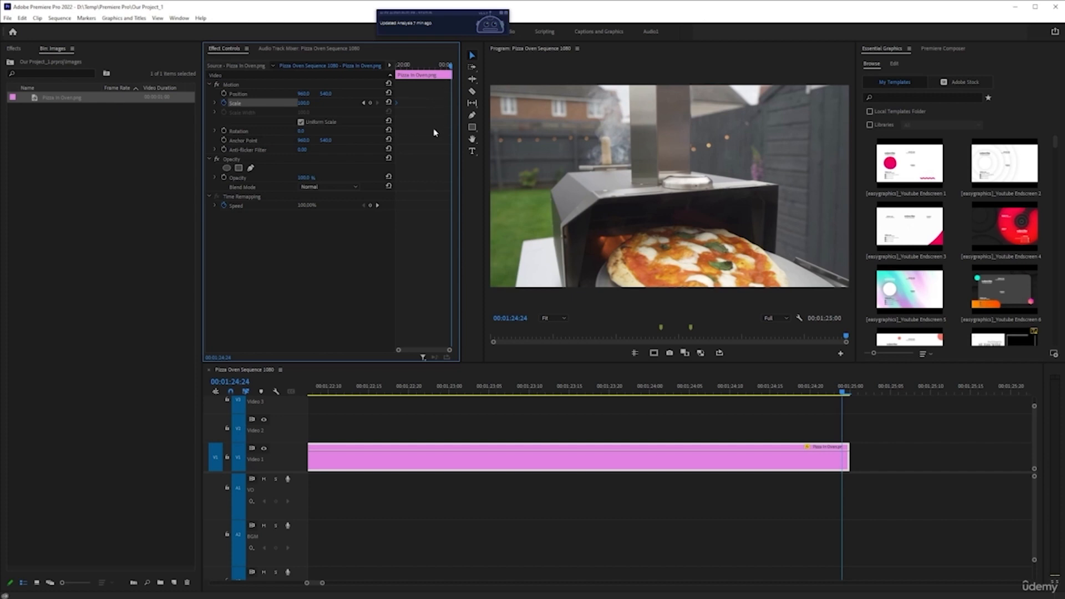
Add a Scale keyframe at the clip's last frame and briefly maximise the Effect Controls panel.
left_click(369, 103)
key("grave")
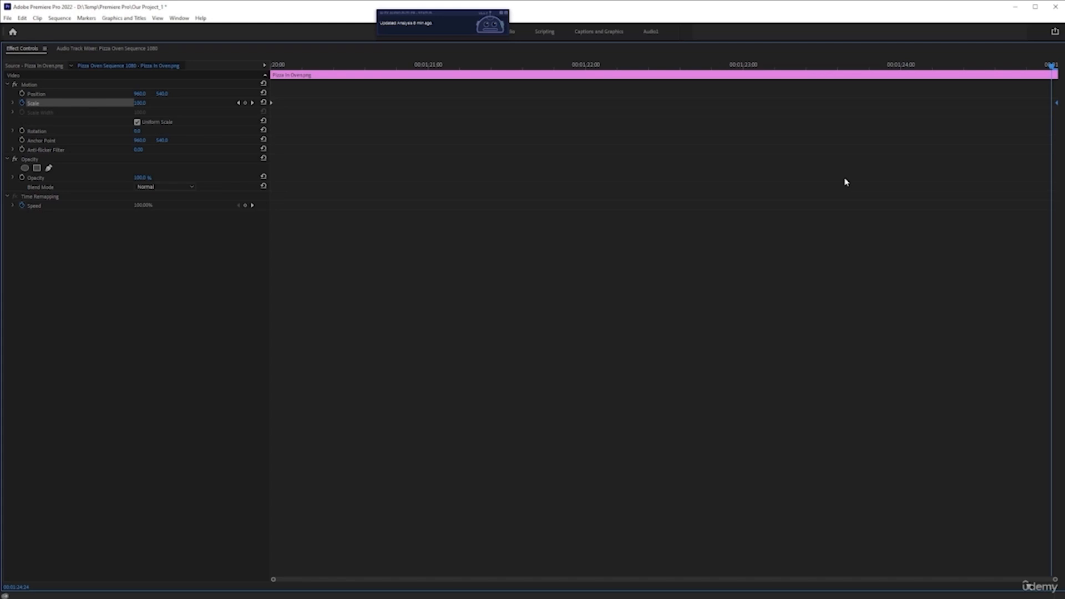
key("grave")
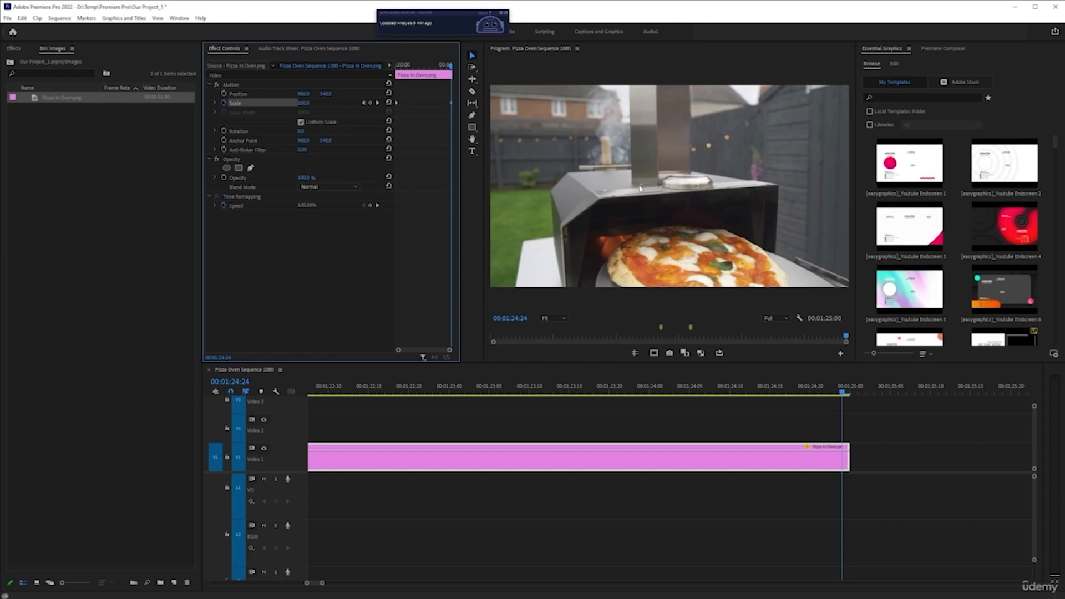
Jump to the first Scale keyframe at 00:01:20:00, set Scale to 120, then jump to the next keyframe.
left_click(364, 104)
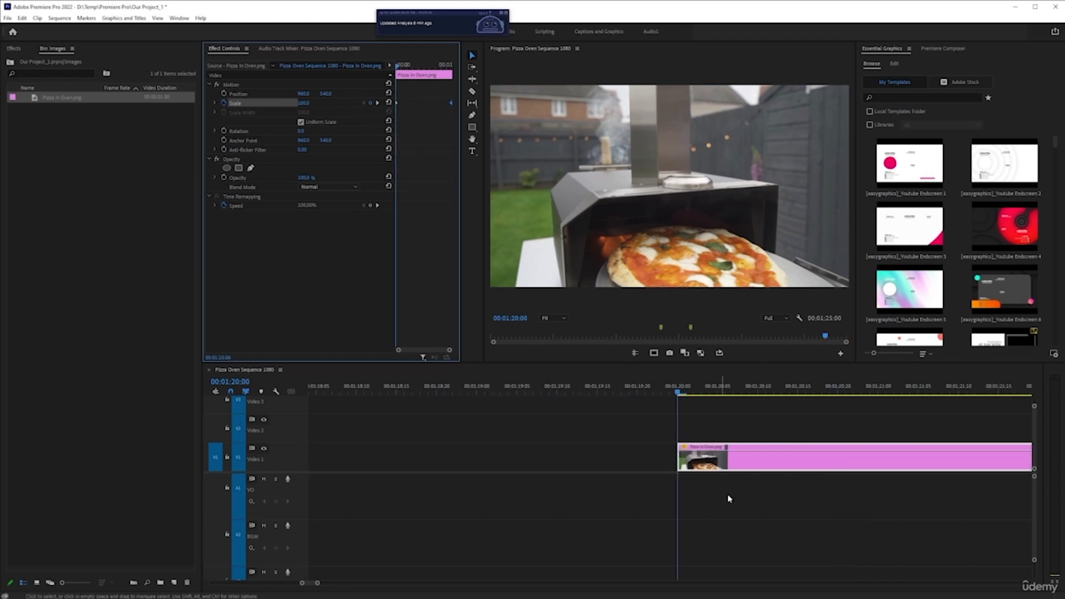
scroll(674, 449, "down", 15)
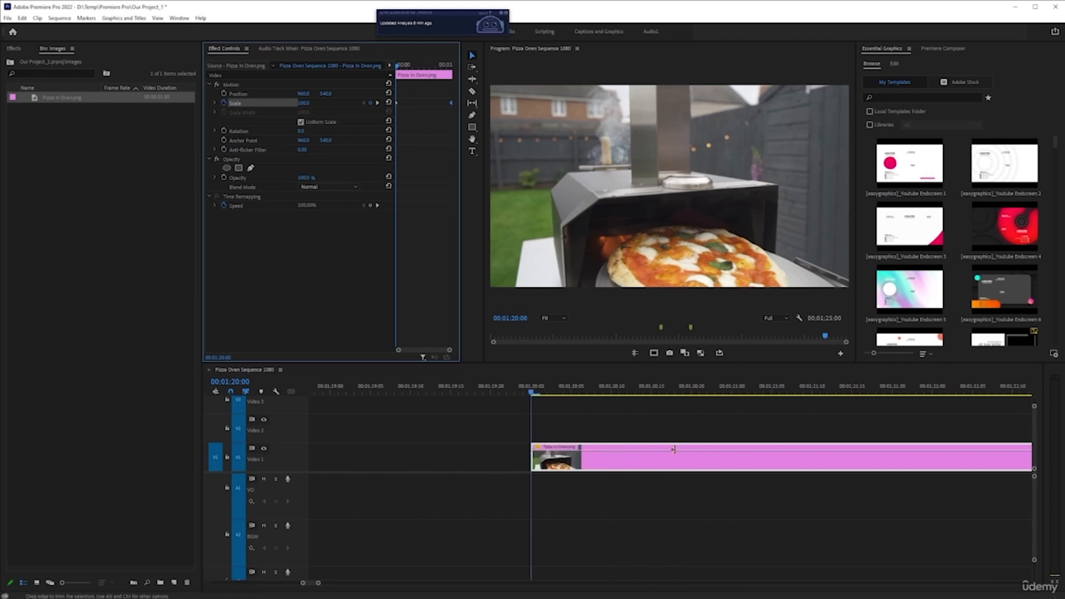
scroll(531, 460, "down", 3)
scroll(530, 461, "down", 3)
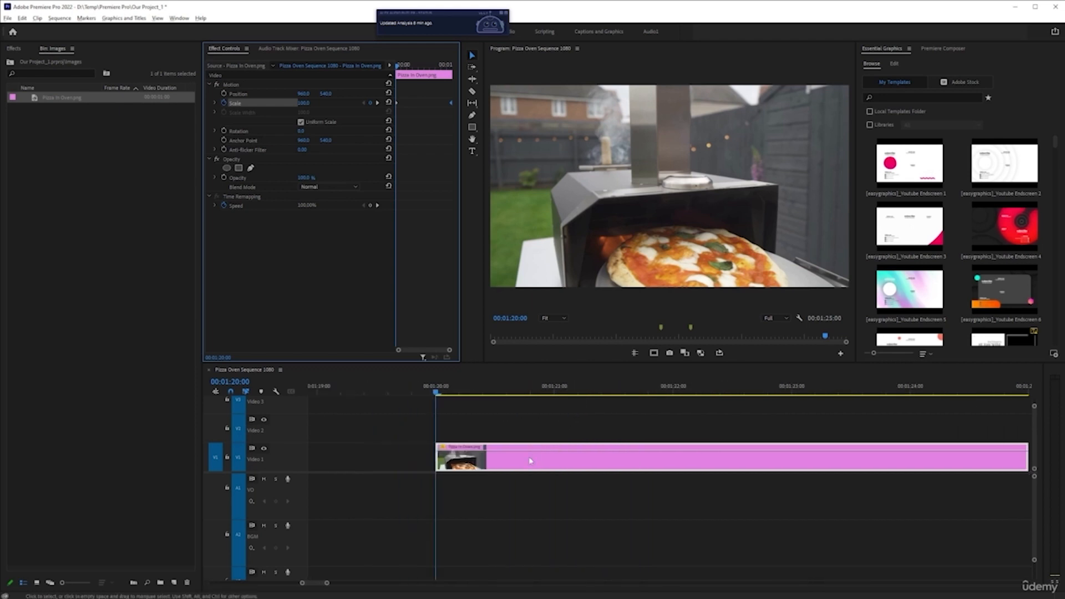
scroll(529, 459, "down", 2)
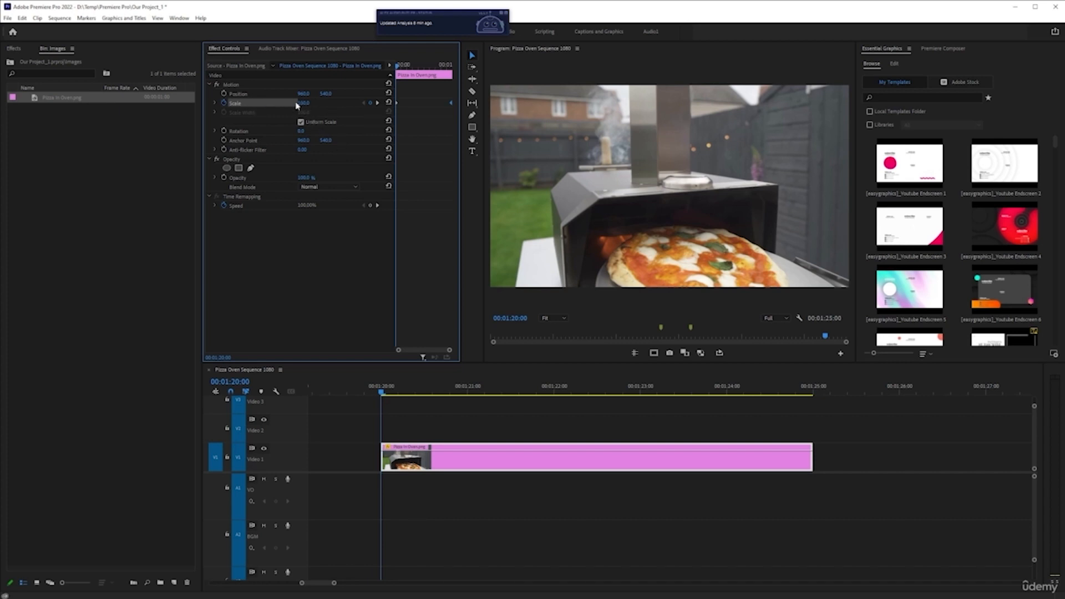
left_click(216, 104)
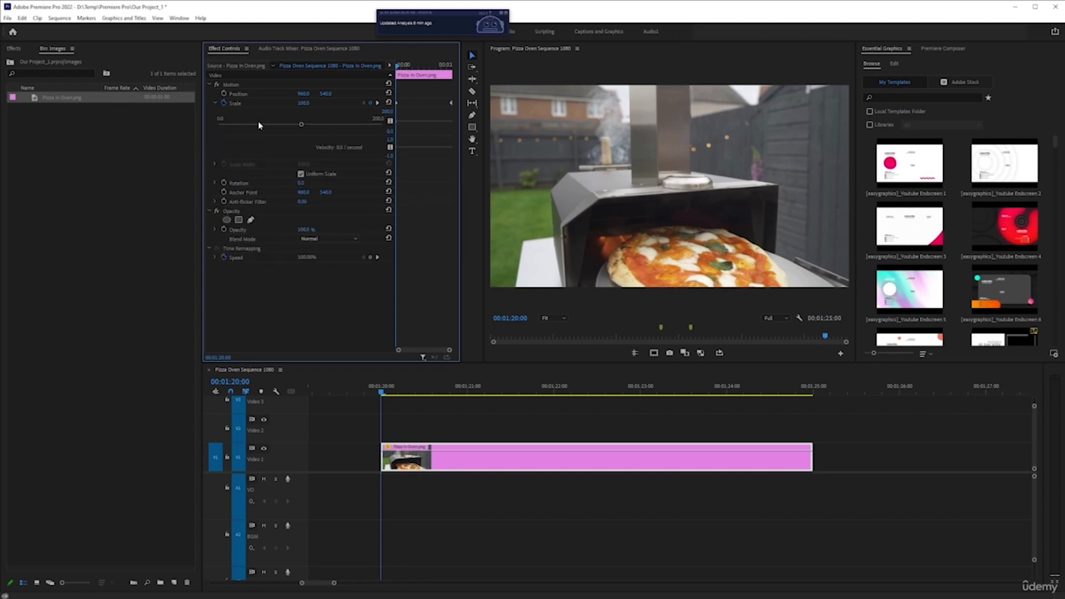
left_click(216, 104)
left_click(304, 103)
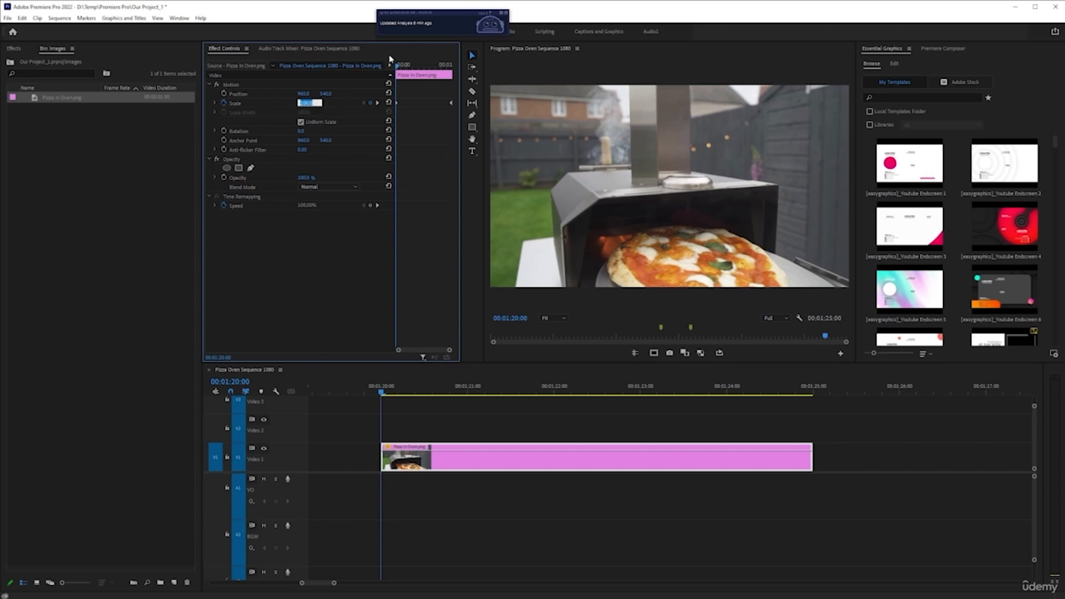
type("120")
key("Return")
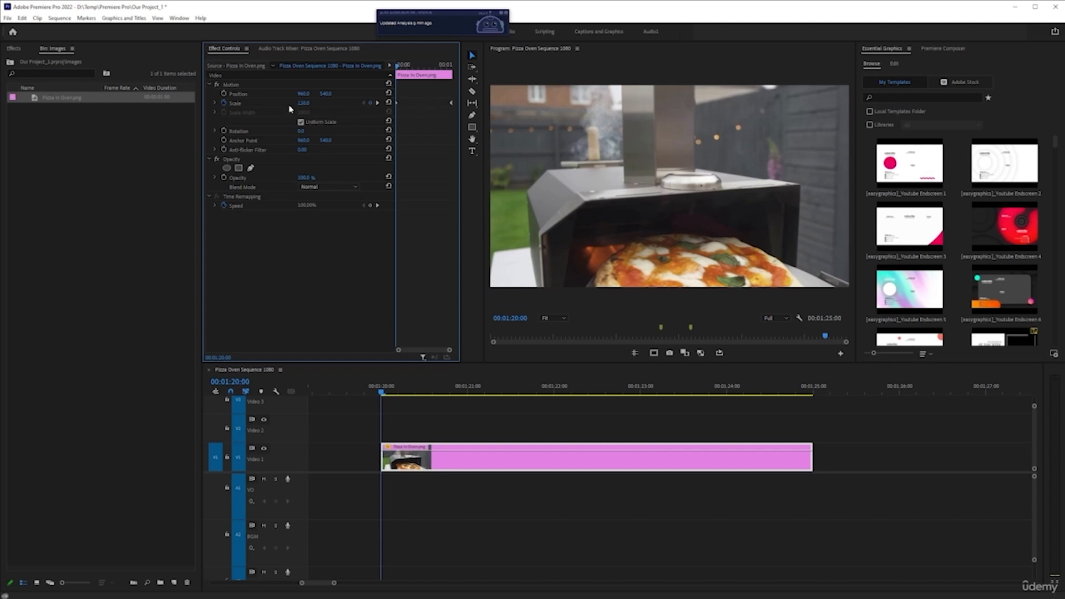
left_click(378, 103)
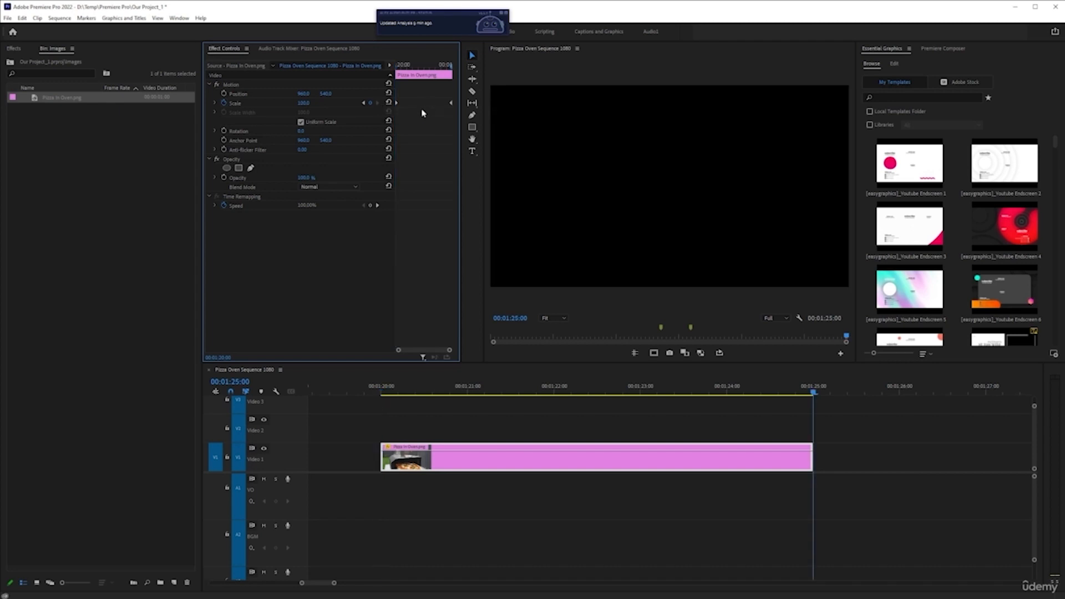
Preview the zoom by jumping between the Scale keyframes, scrubbing the playhead and playing the image clip.
left_click(807, 393)
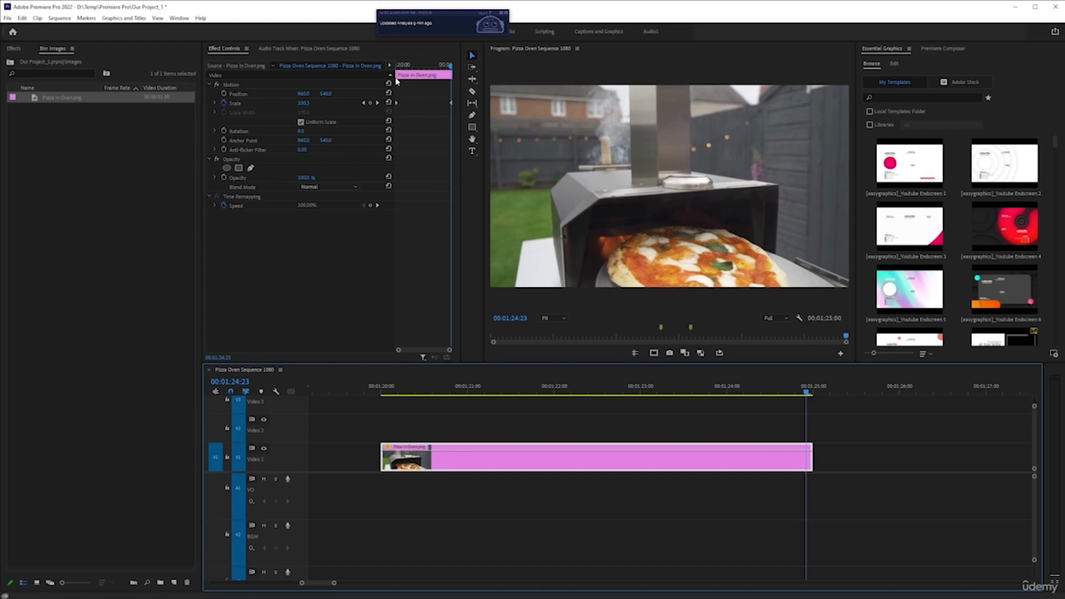
left_click(377, 104)
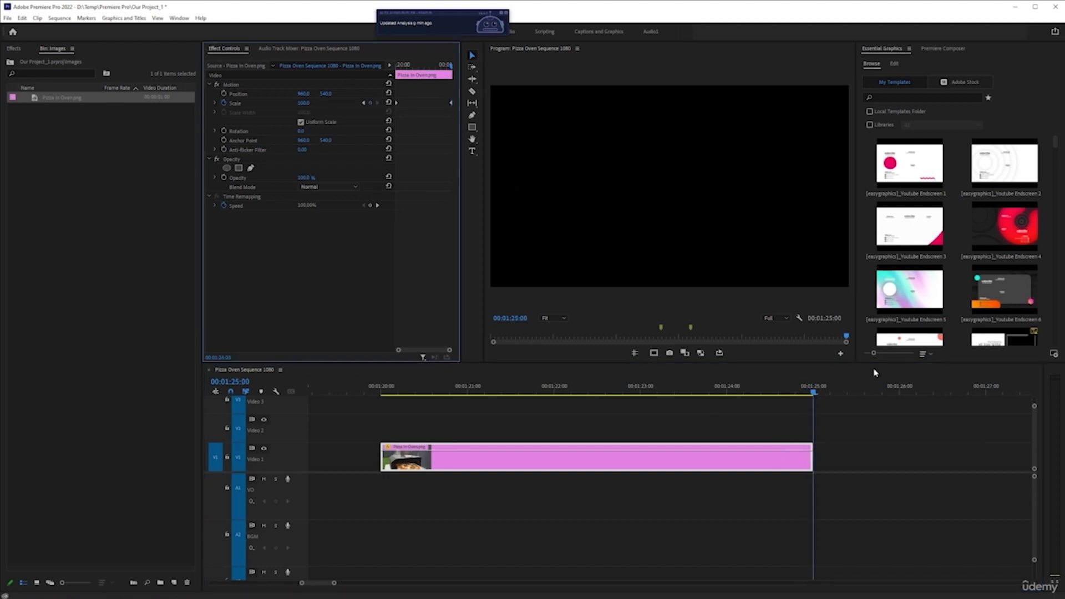
left_click(364, 104)
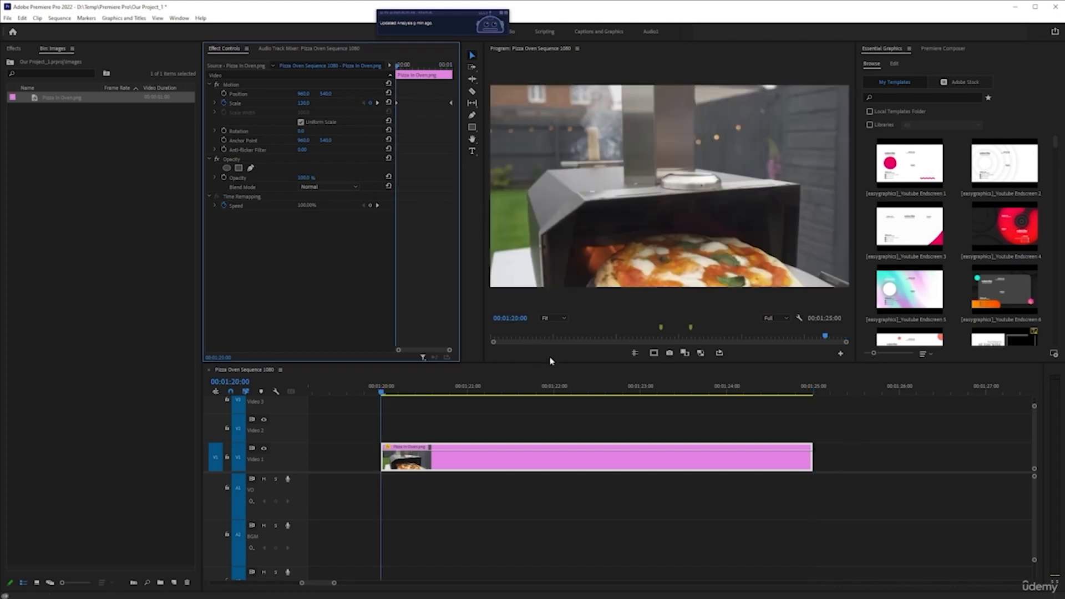
key("space")
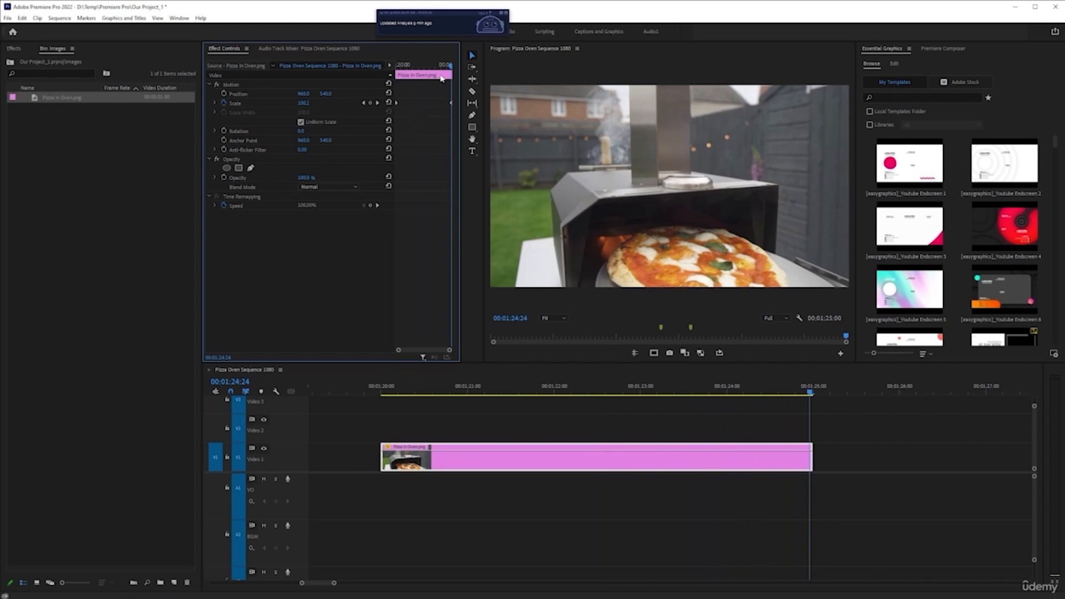
left_click_drag(449, 67, 425, 75)
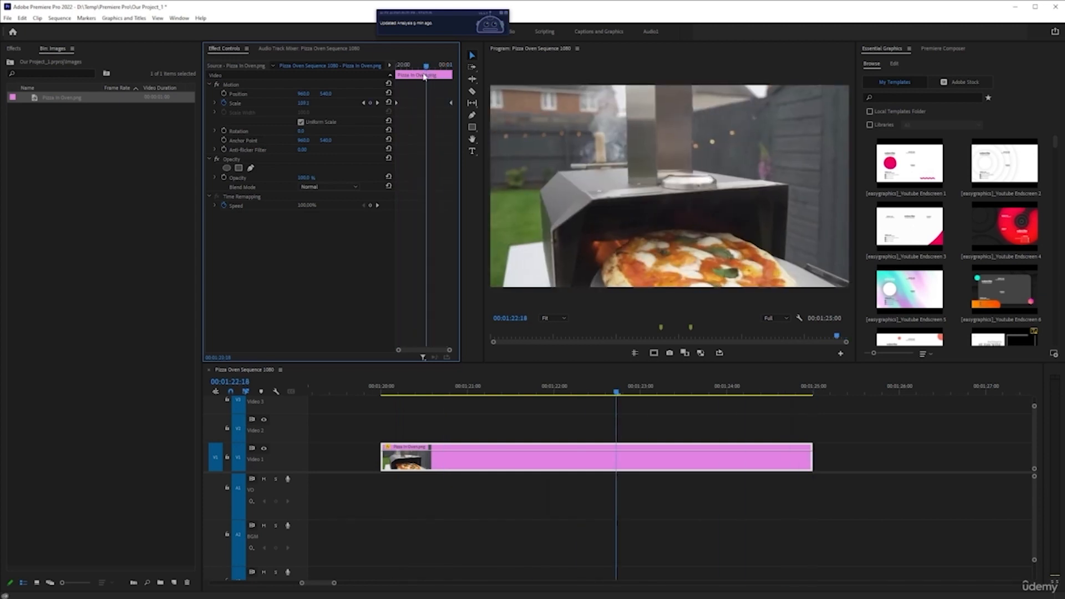
left_click(387, 393)
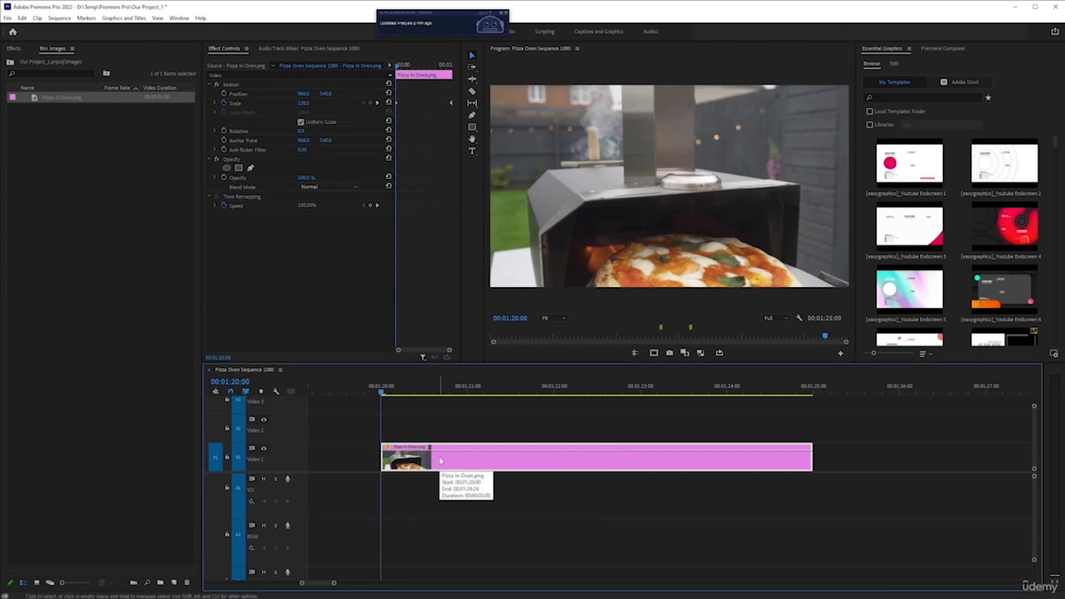
key("space")
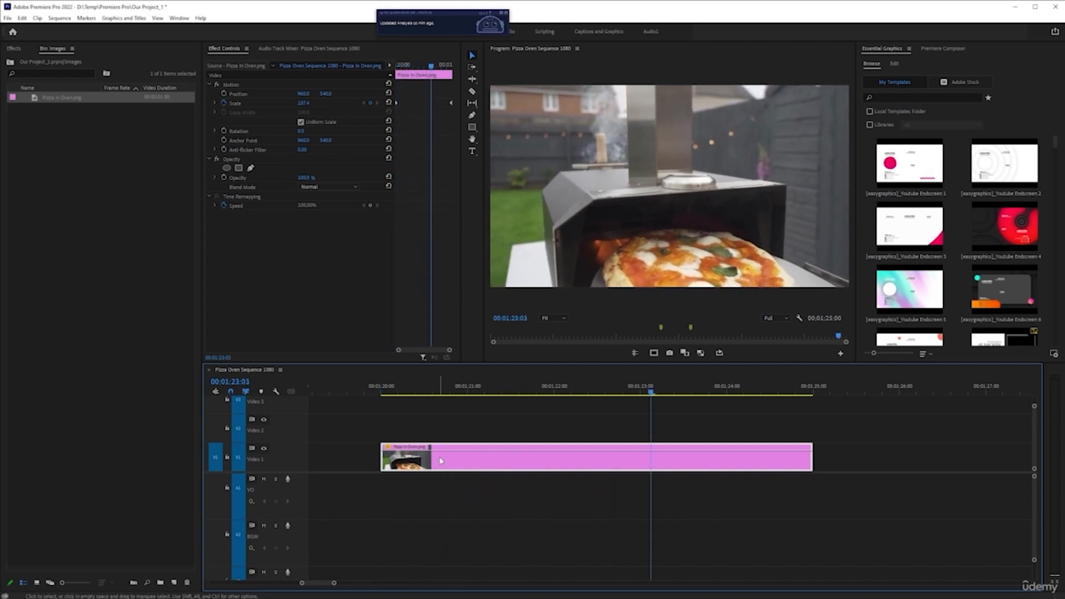
key("space")
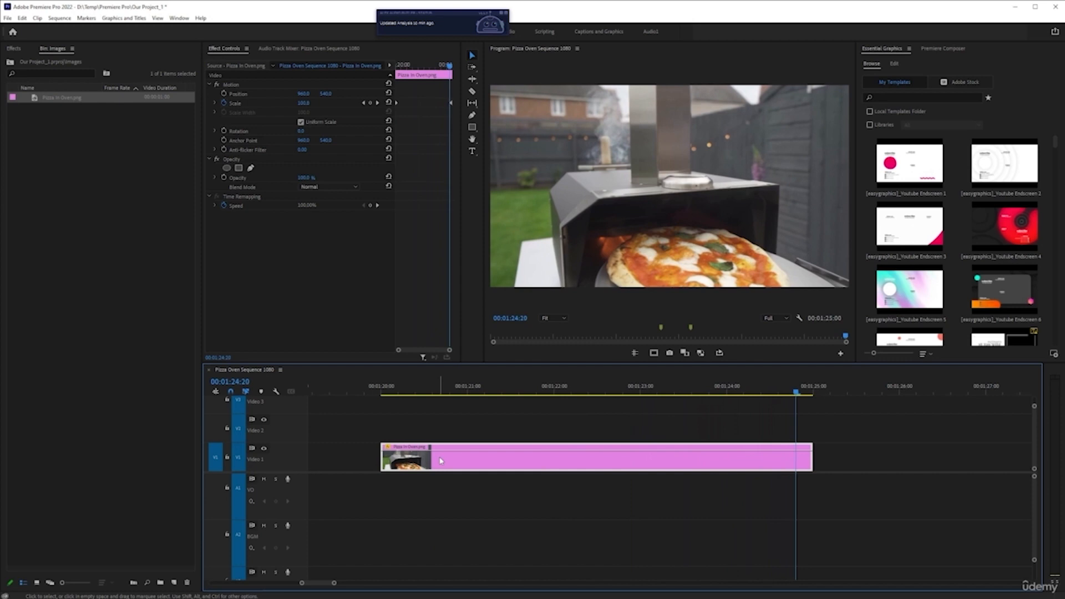
left_click(365, 104)
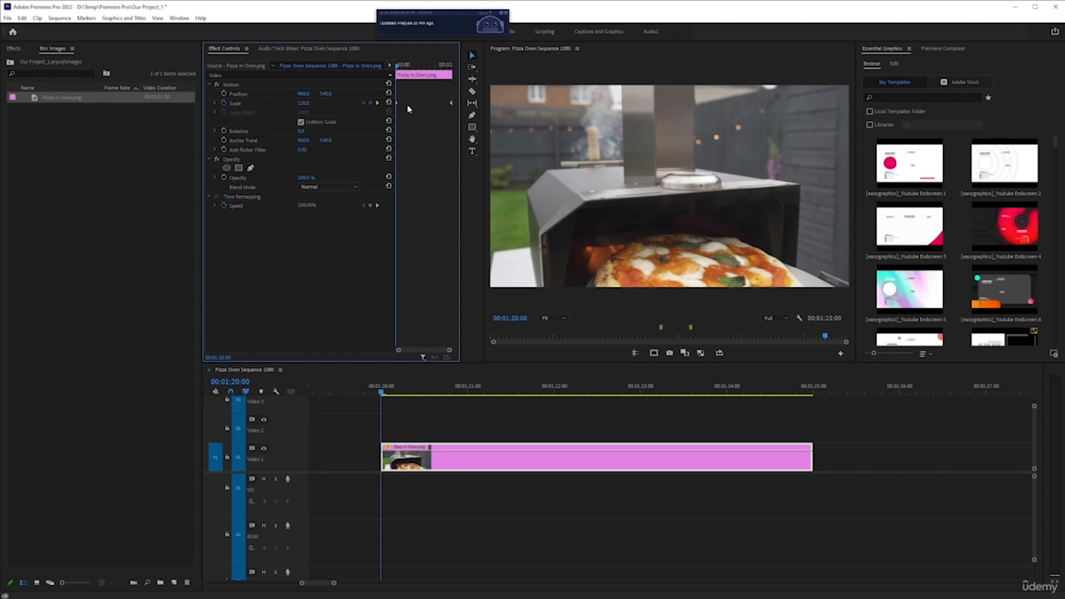
Expand the Scale graph, briefly maximise the Effect Controls panel, and move the first Scale keyframe to 00:01:20:15.
left_click(215, 103)
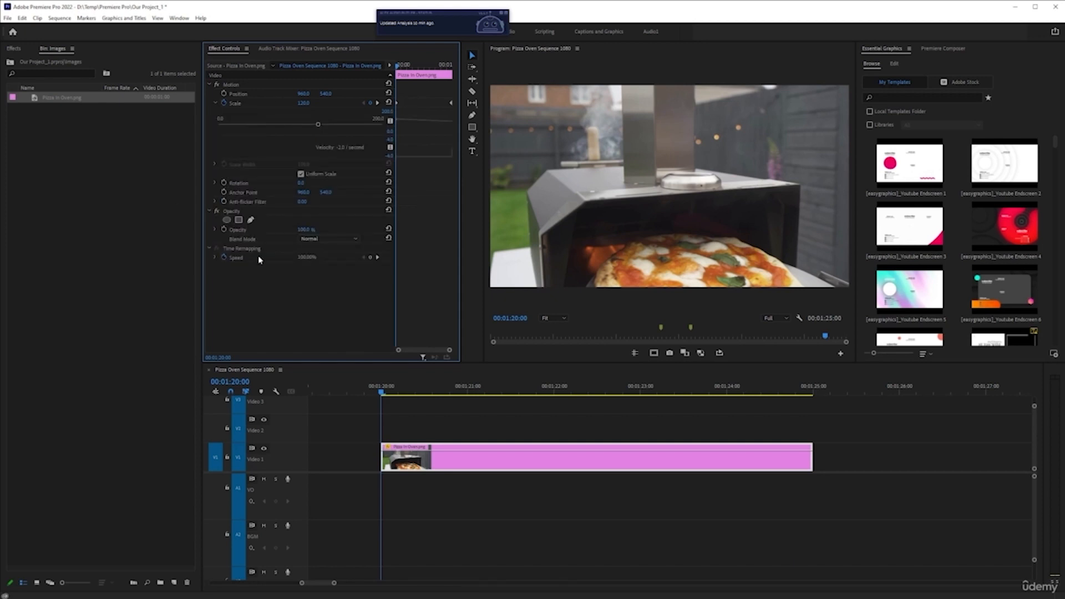
key("grave")
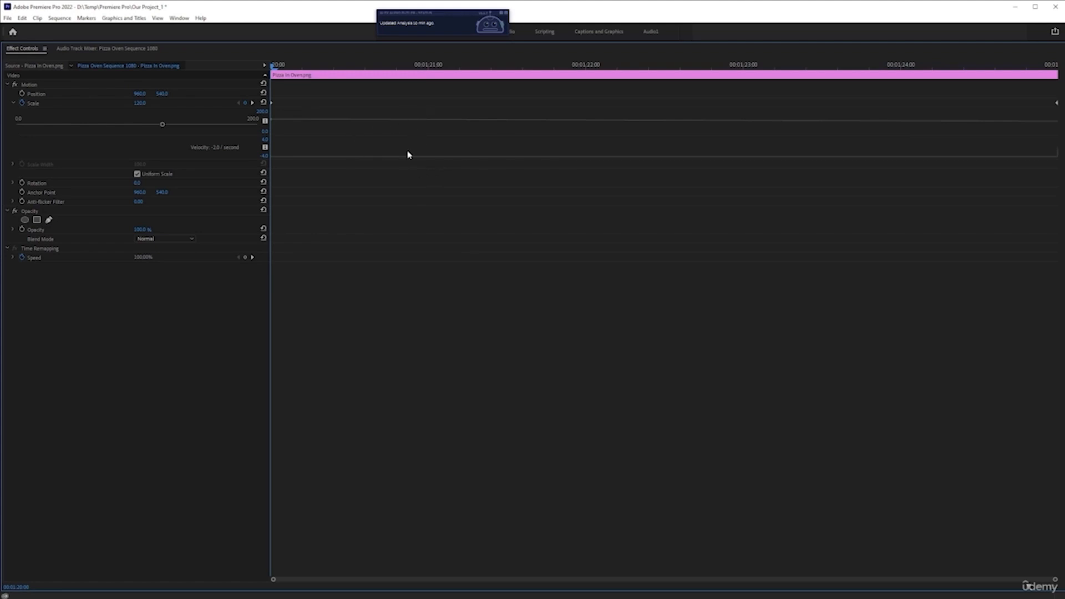
key("grave")
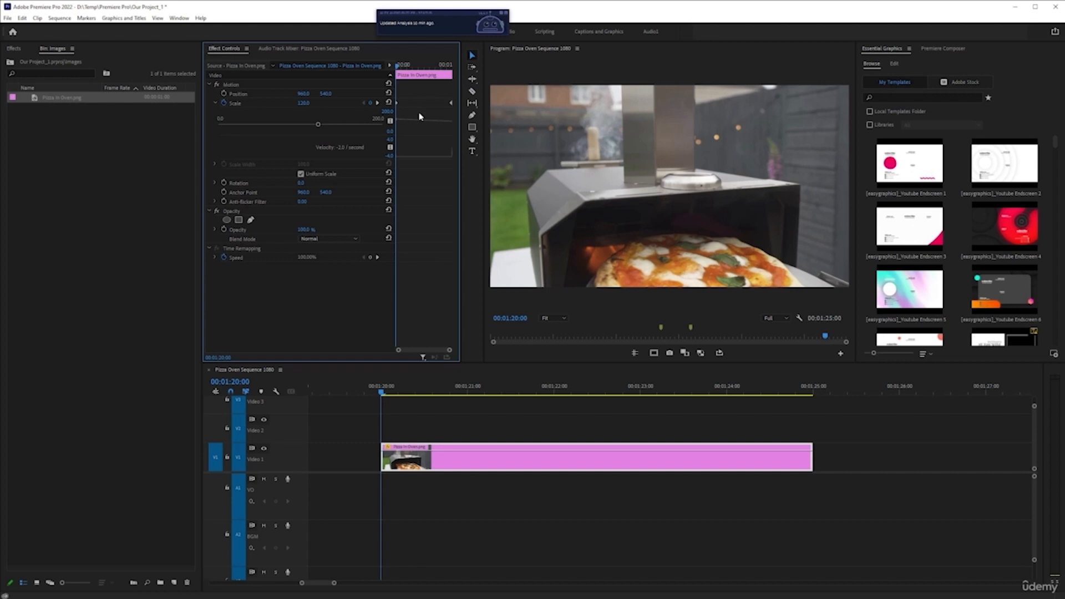
left_click(427, 454)
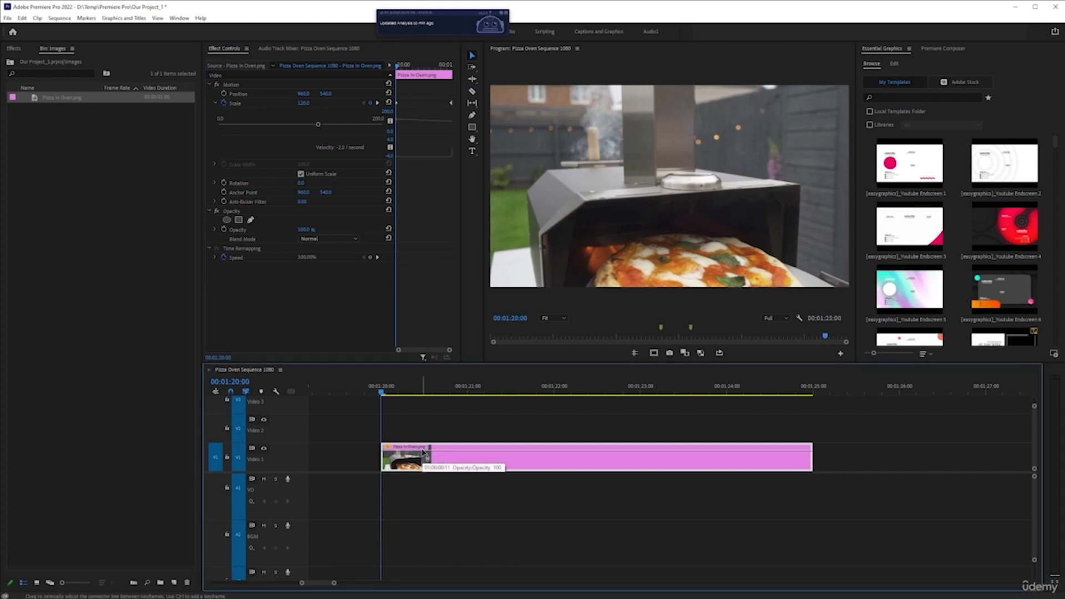
key("space")
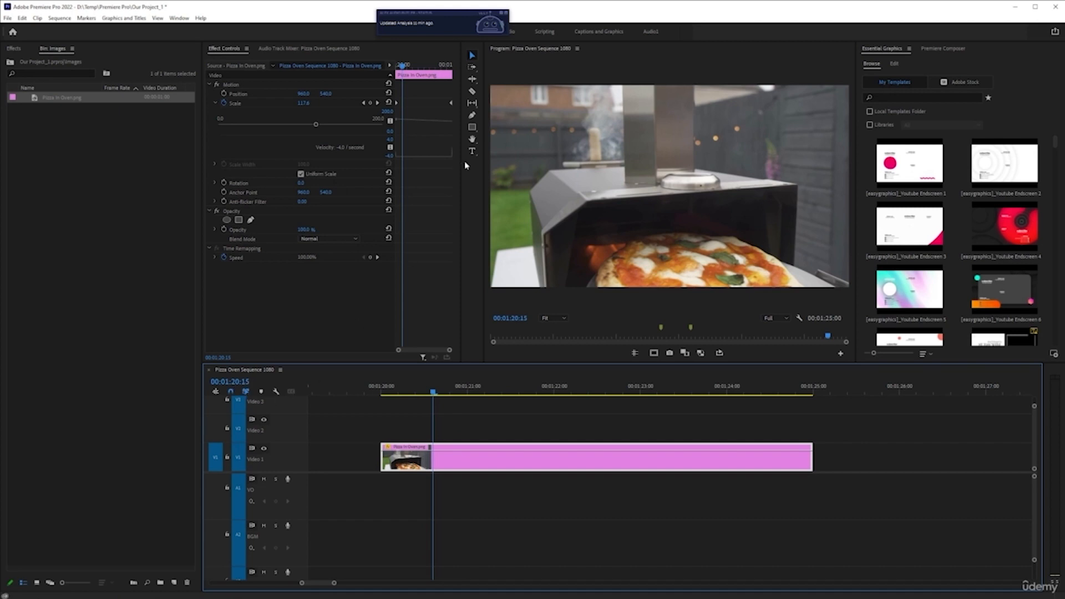
left_click(398, 105)
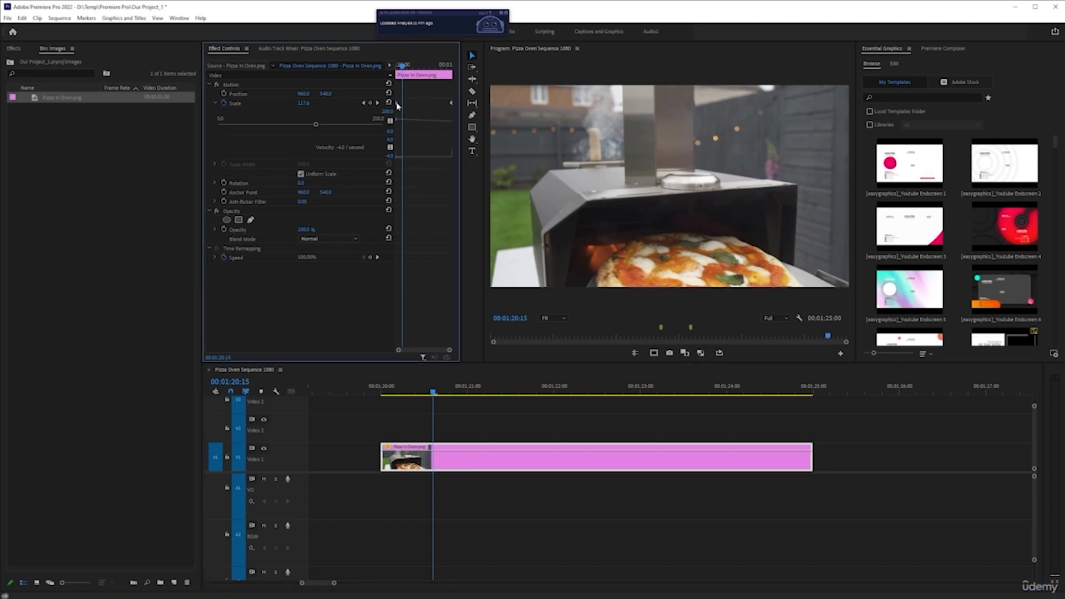
left_click_drag(398, 103, 402, 104)
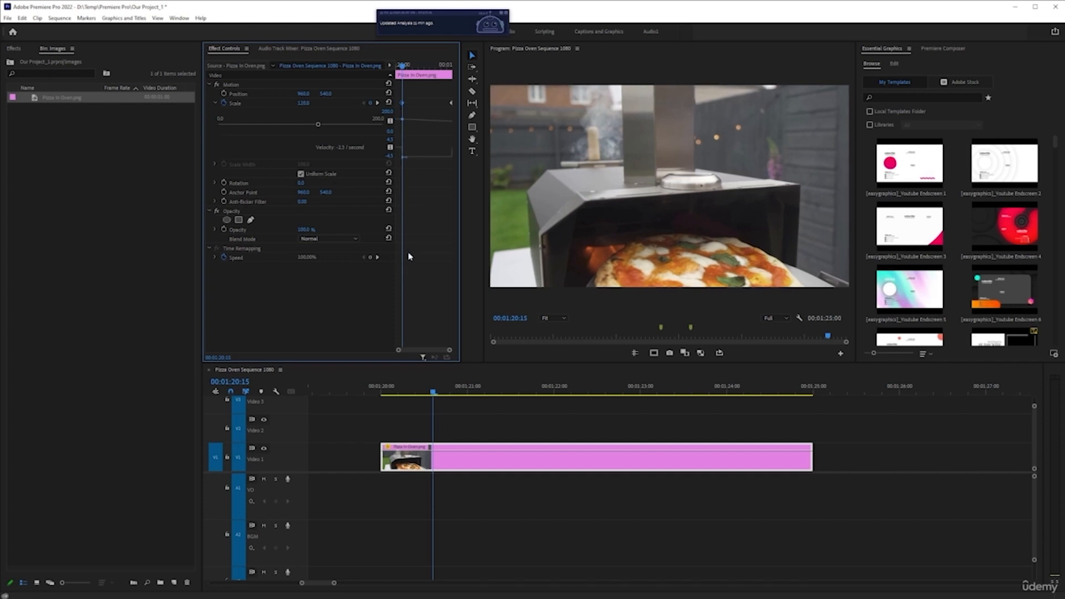
Move the last Scale keyframe to 00:01:24:00.
left_click(383, 389)
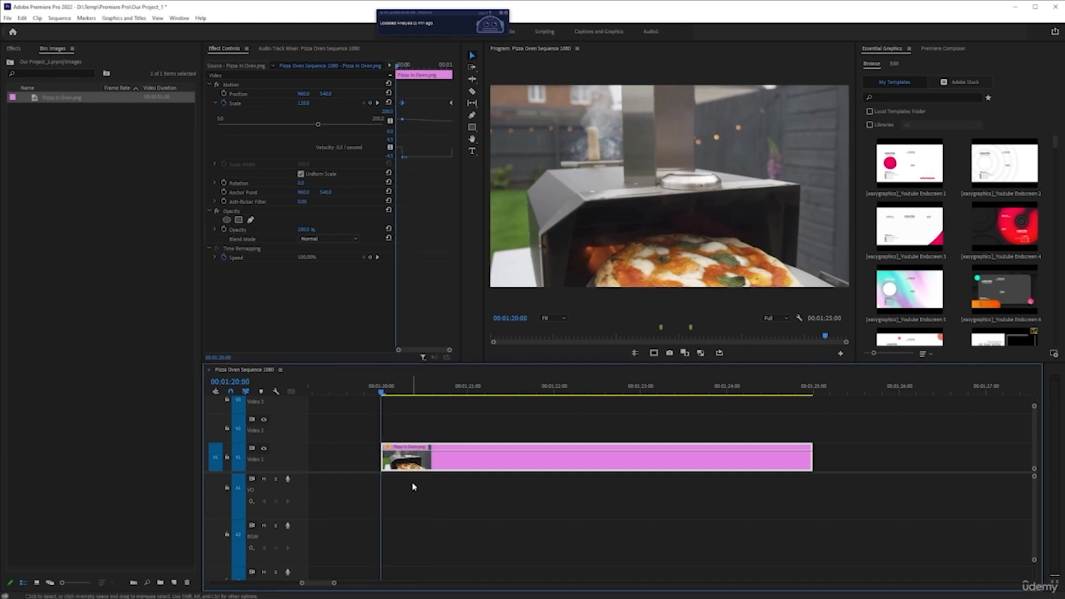
key("space")
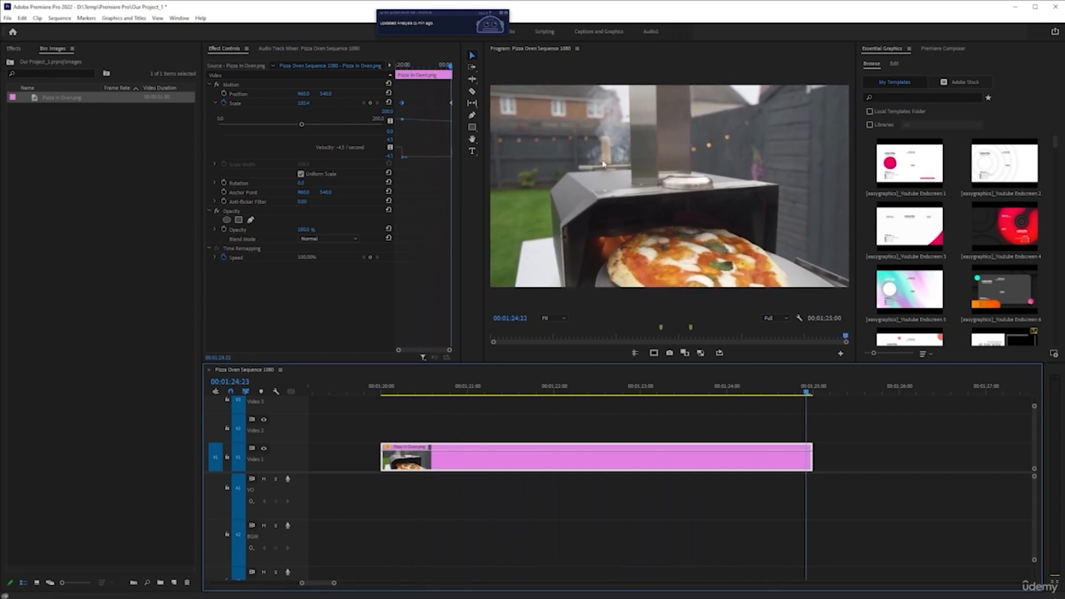
left_click(671, 388)
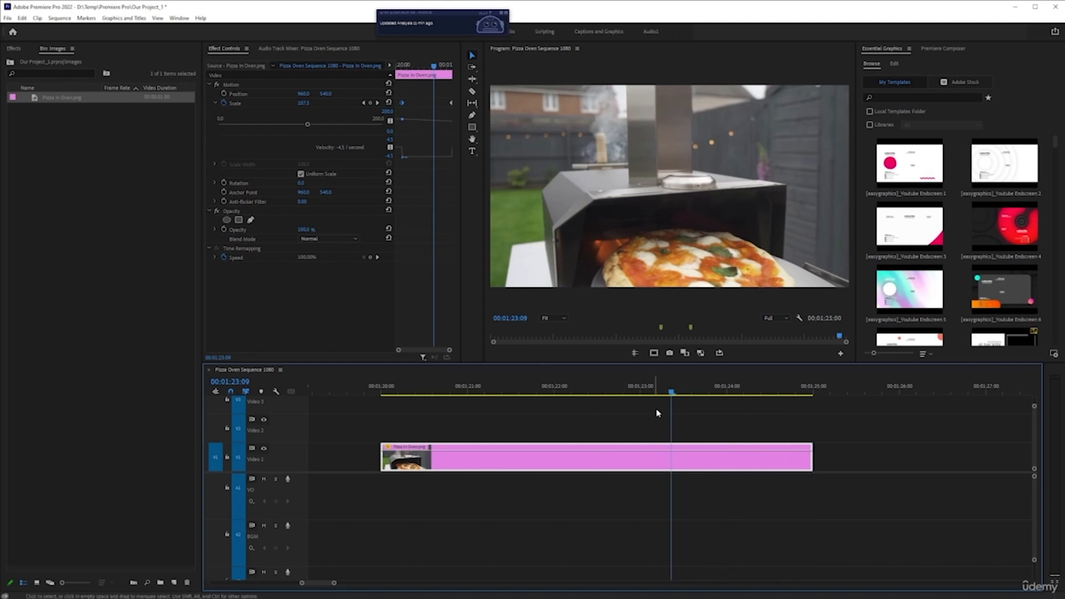
left_click_drag(672, 398, 728, 394)
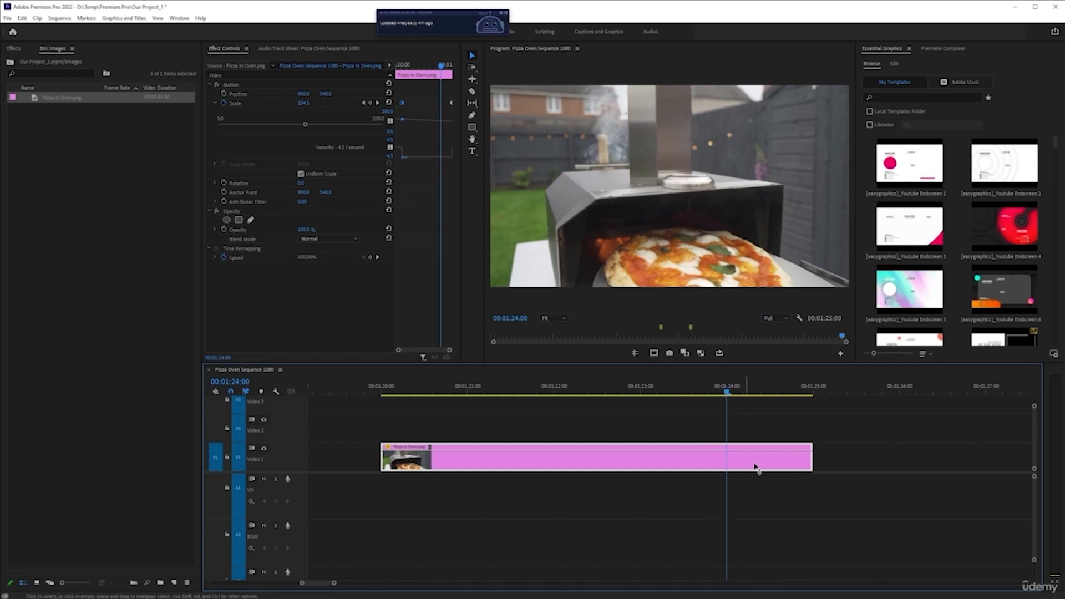
left_click(451, 106)
left_click_drag(452, 106, 441, 105)
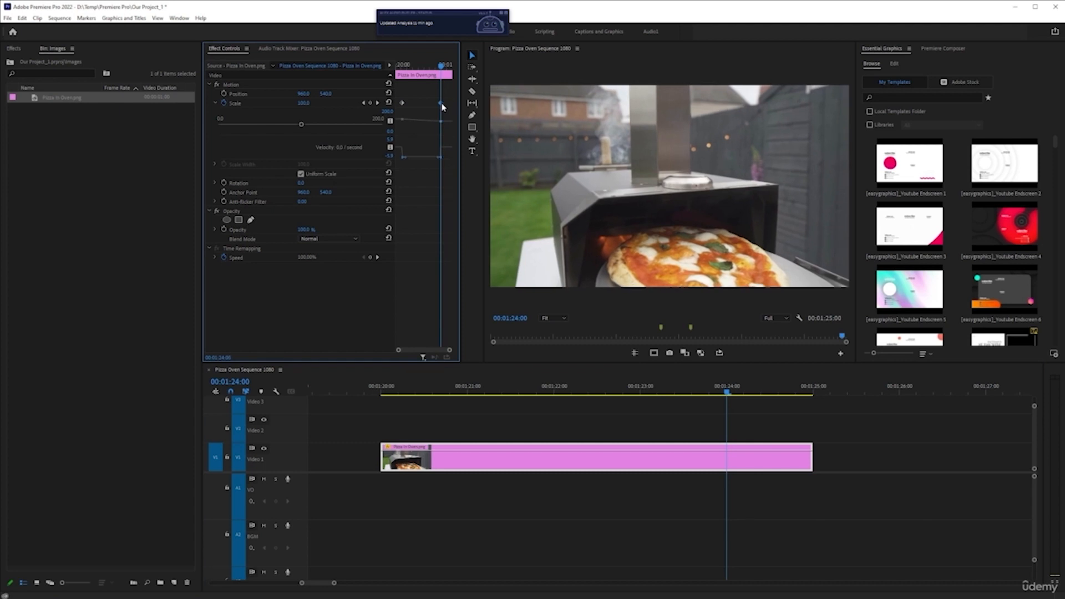
Play back the image clip from its start to preview the zoom timing.
left_click(383, 391)
key("space")
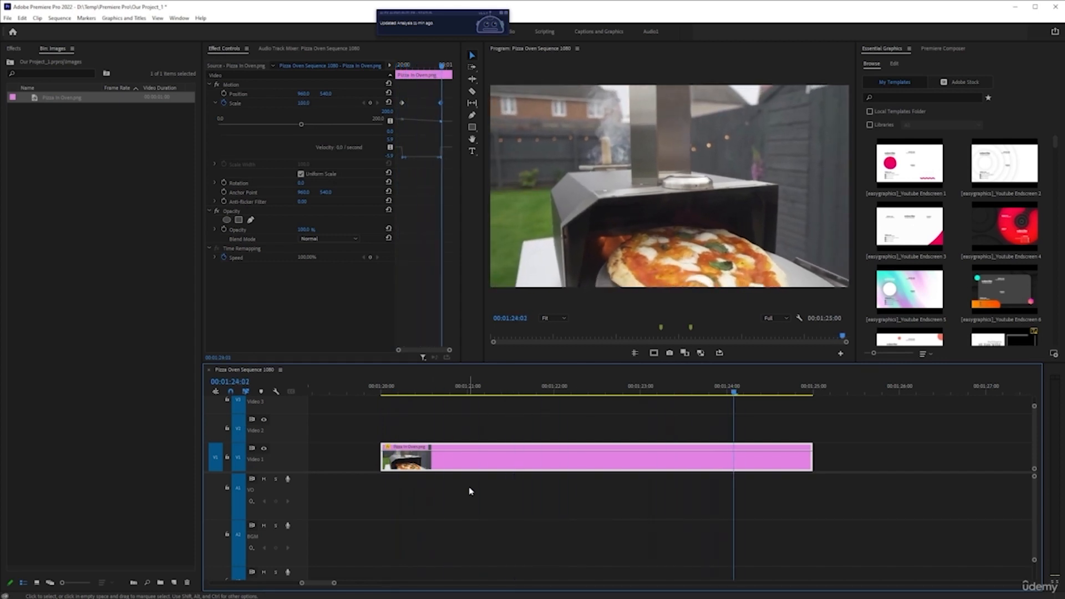
key("space")
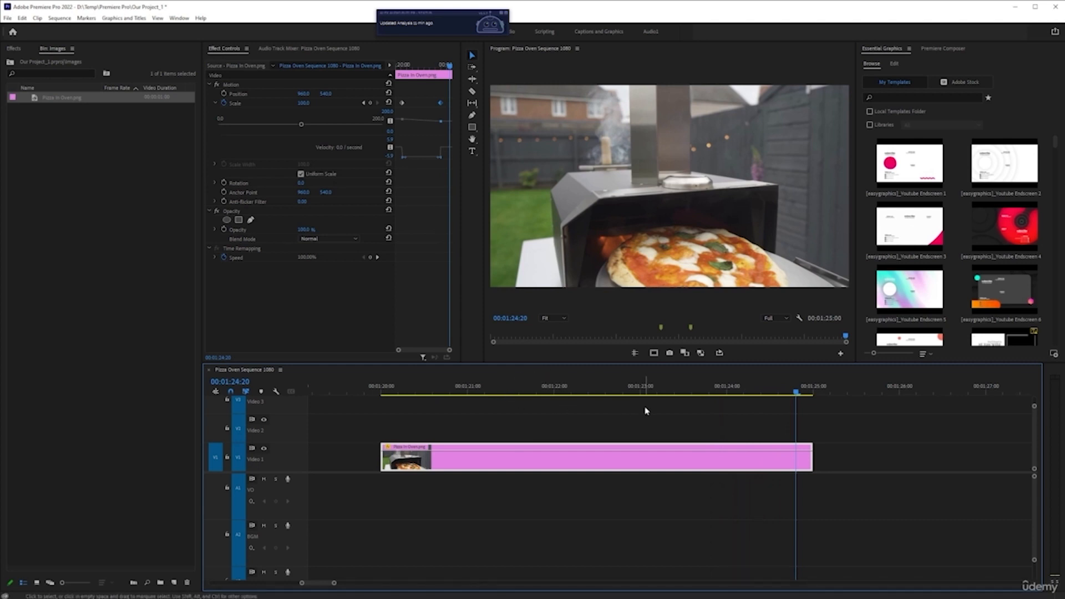
left_click(438, 393)
key("space")
key("space")
Set the first Scale keyframe's value to 141 and play back the zoom.
left_click(364, 103)
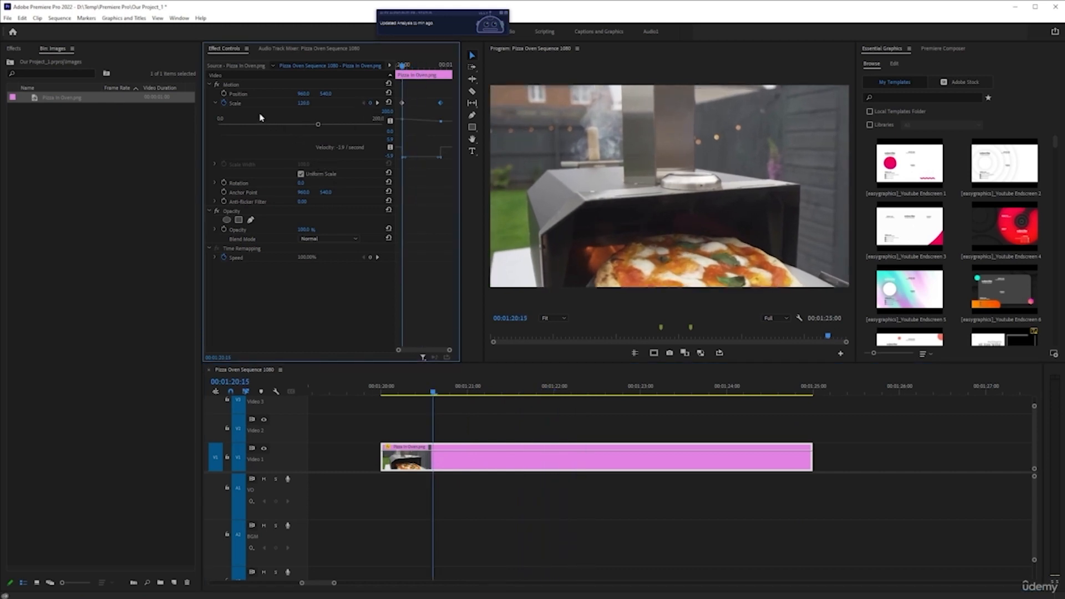
left_click_drag(304, 104, 346, 114)
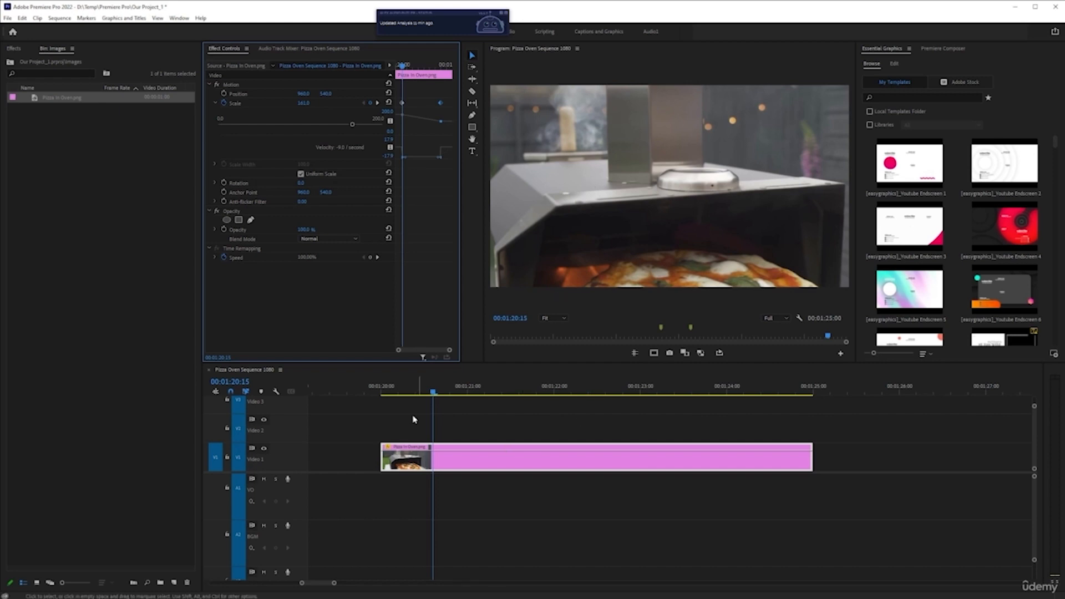
left_click(382, 389)
key("space")
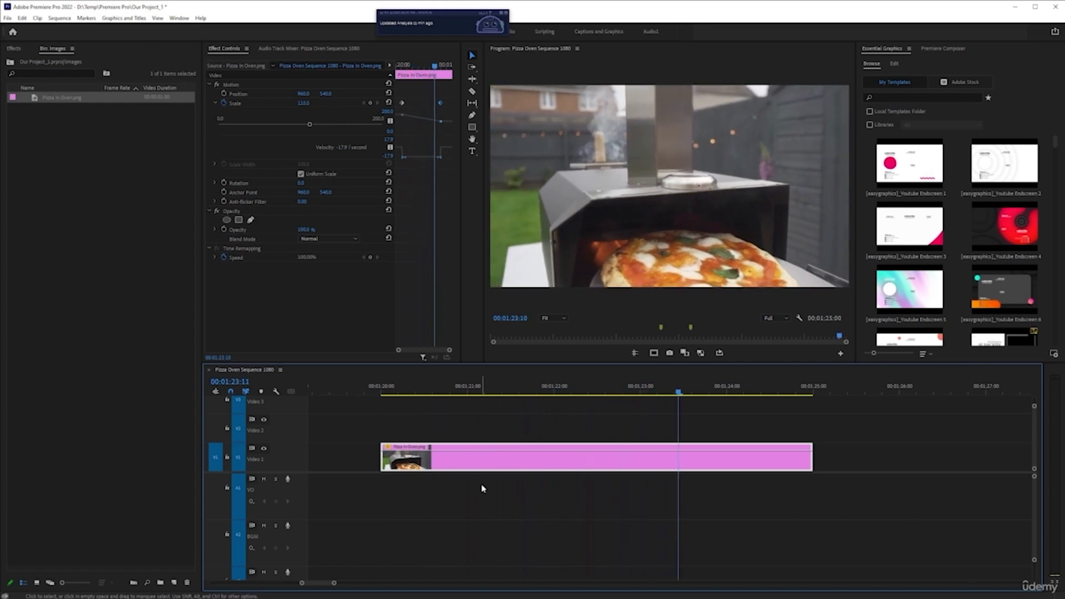
key("space")
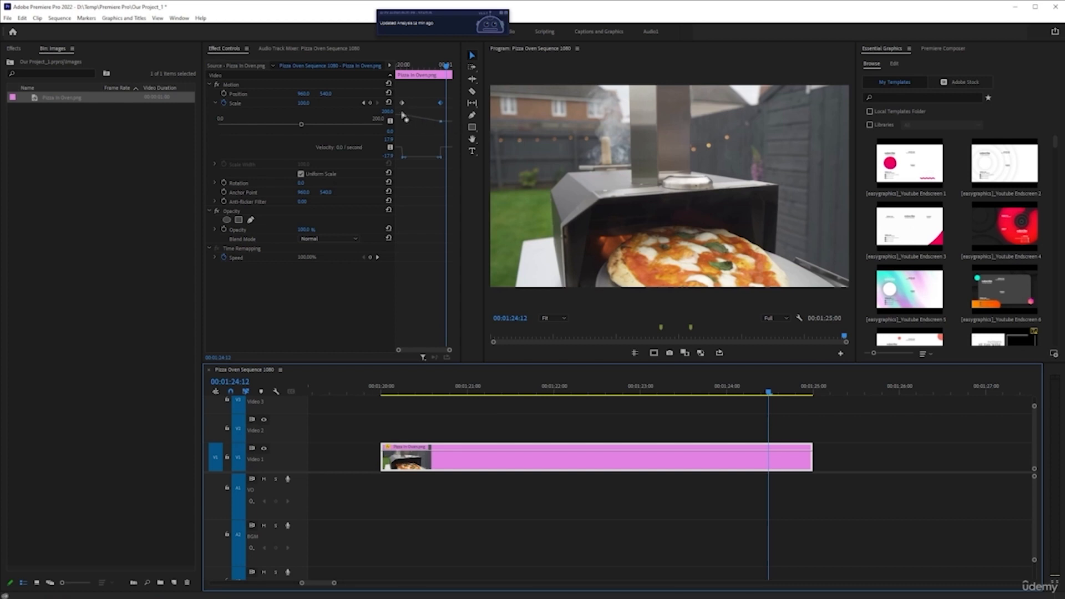
Apply Ease Out to the first Scale keyframe.
left_click(364, 103)
left_click(364, 103)
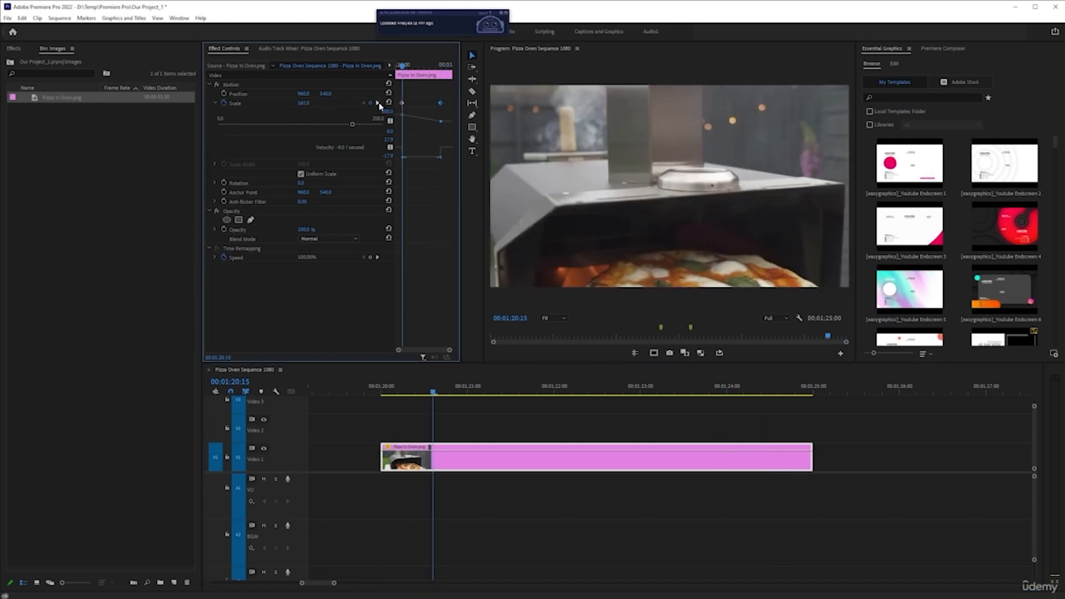
left_click(378, 103)
left_click(364, 104)
mouse_move(402, 66)
left_mouse_down()
mouse_move(443, 78)
mouse_move(402, 81)
left_mouse_up()
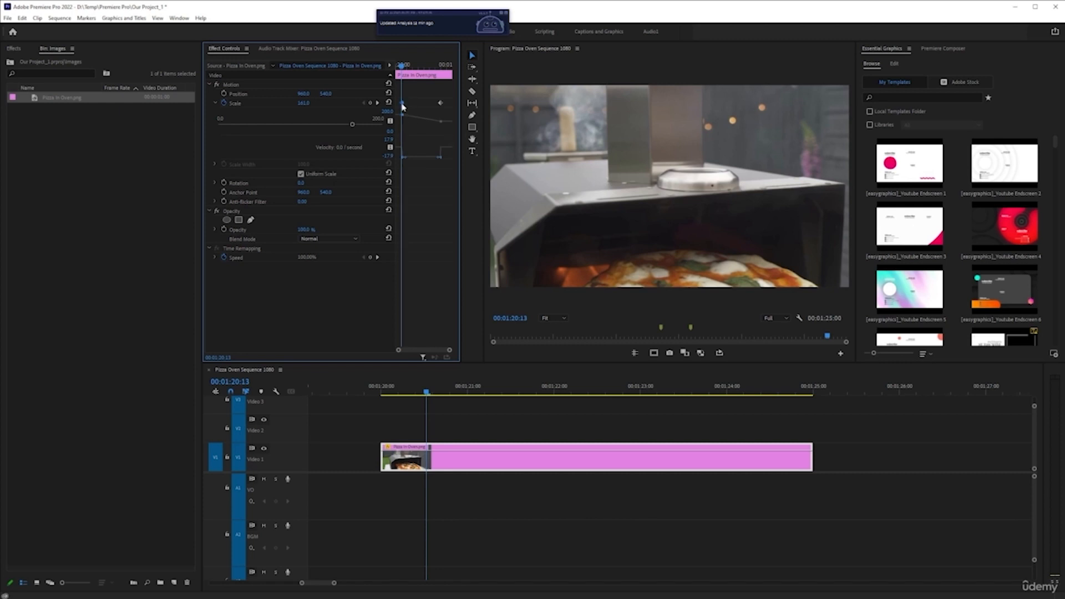
right_click(403, 104)
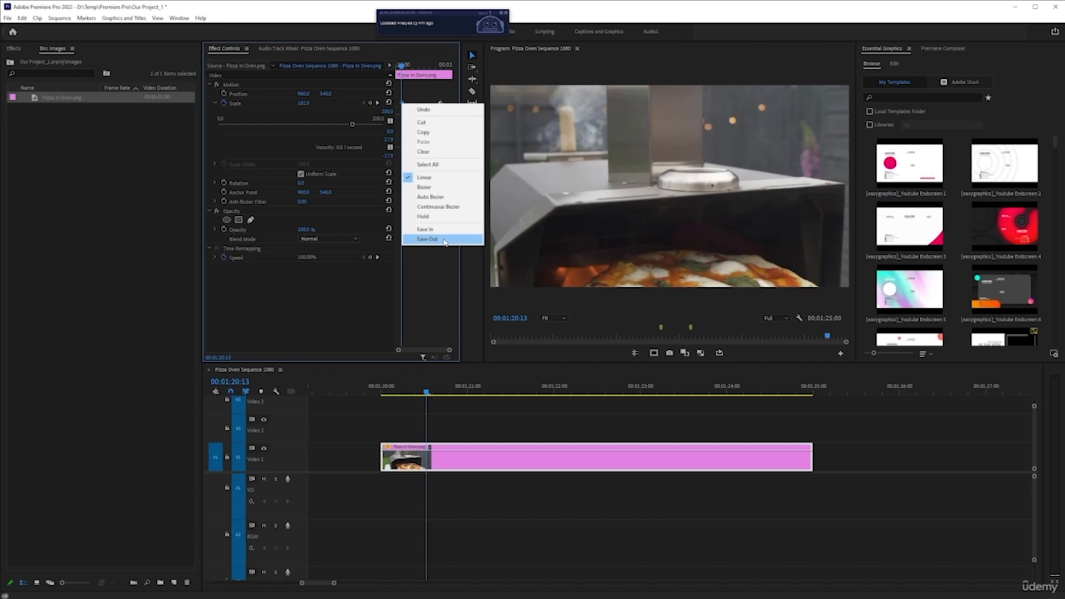
left_click(445, 240)
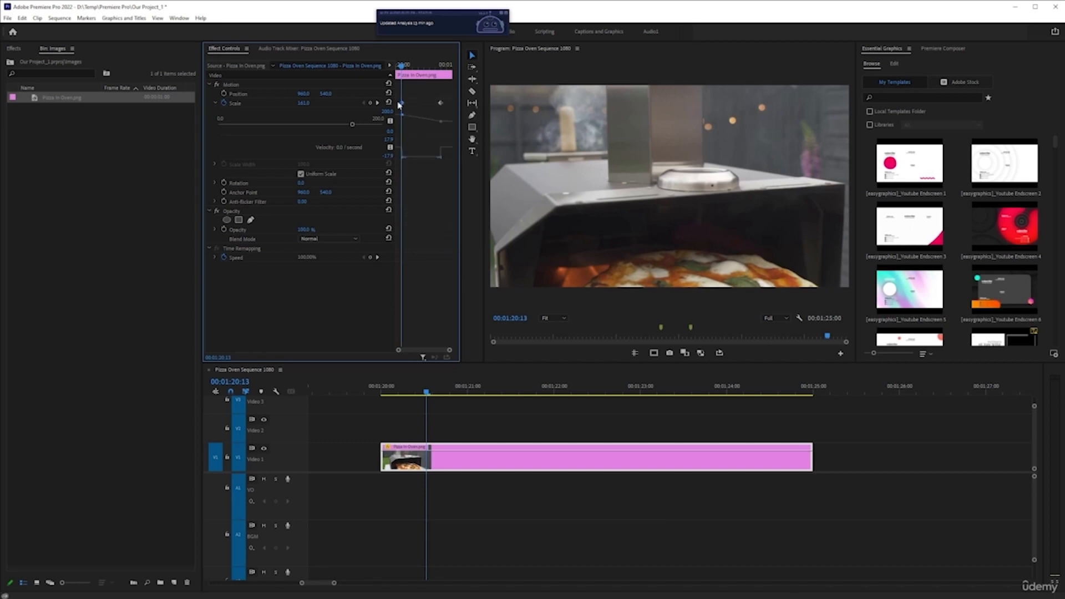
right_click(402, 104)
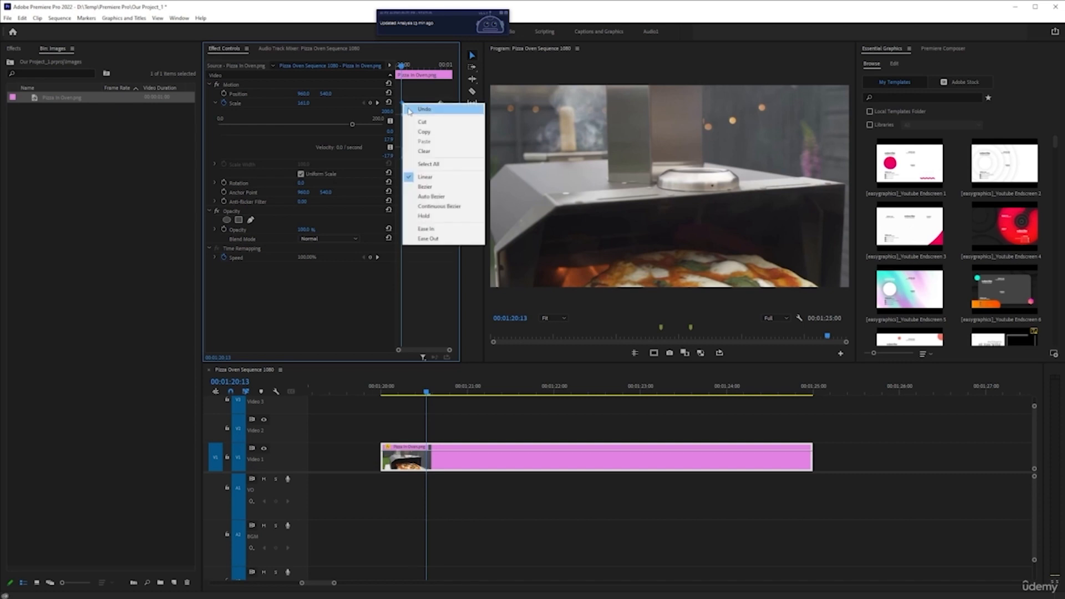
left_click(447, 243)
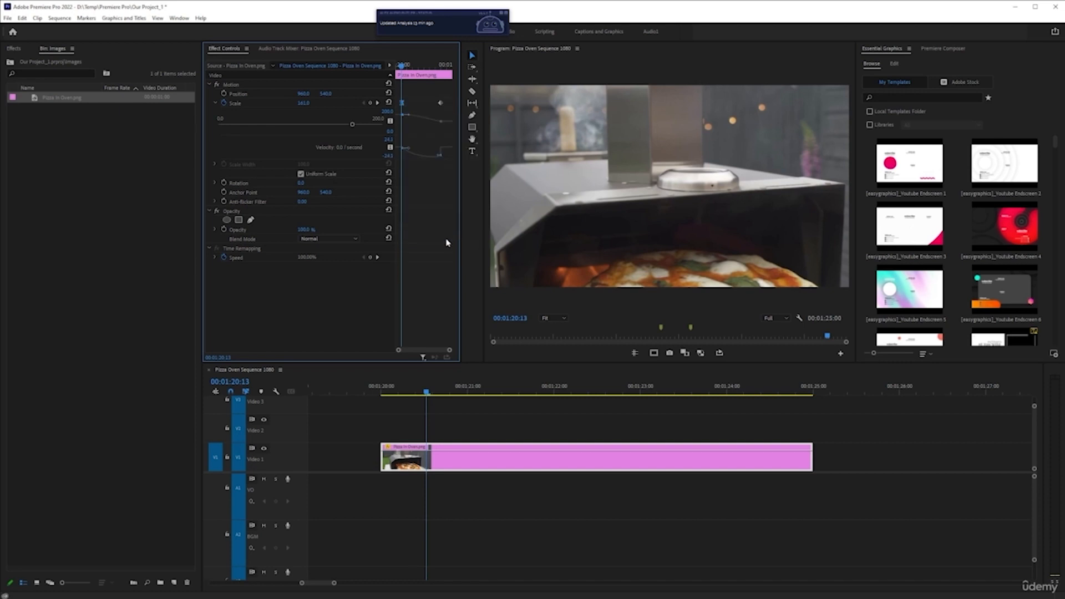
Maximise the Effect Controls panel to inspect the Scale curve and save the project.
key("grave")
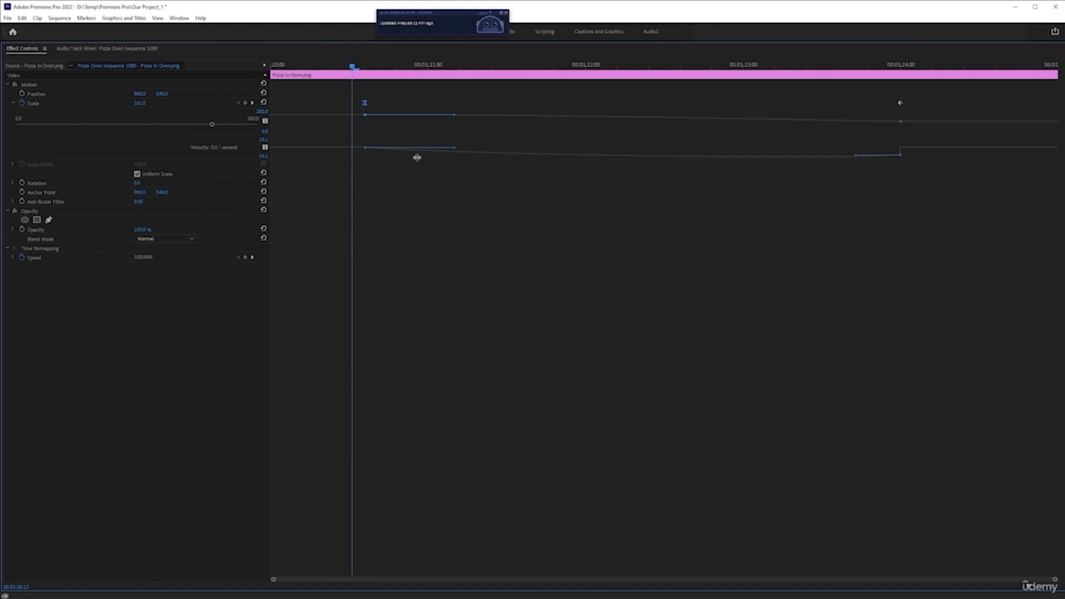
key("ctrl+s")
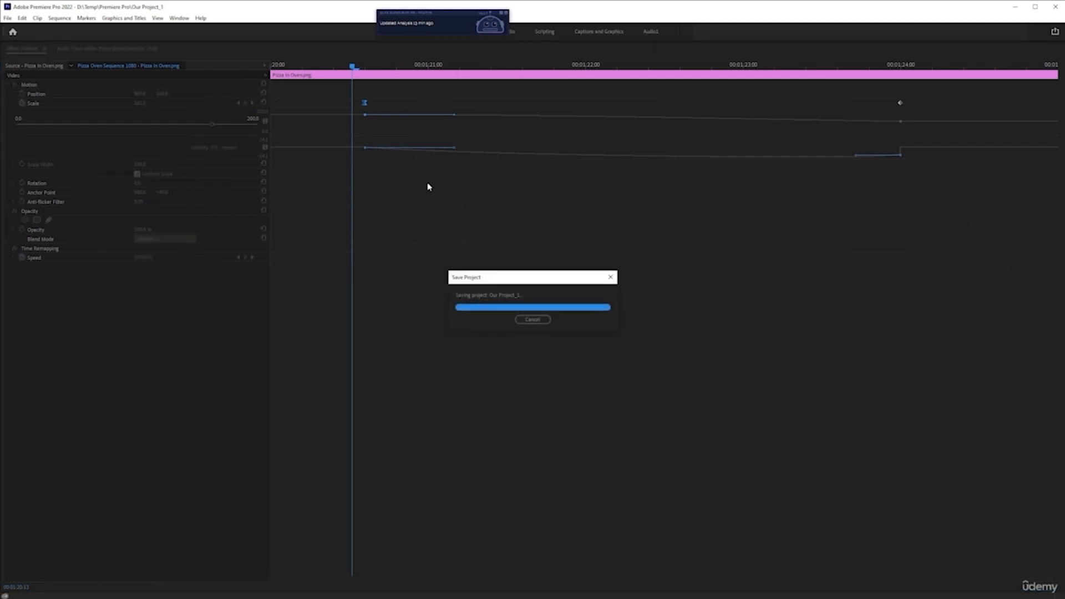
Restore the Effect Controls panel to its normal size within the workspace.
key("ctrl+z")
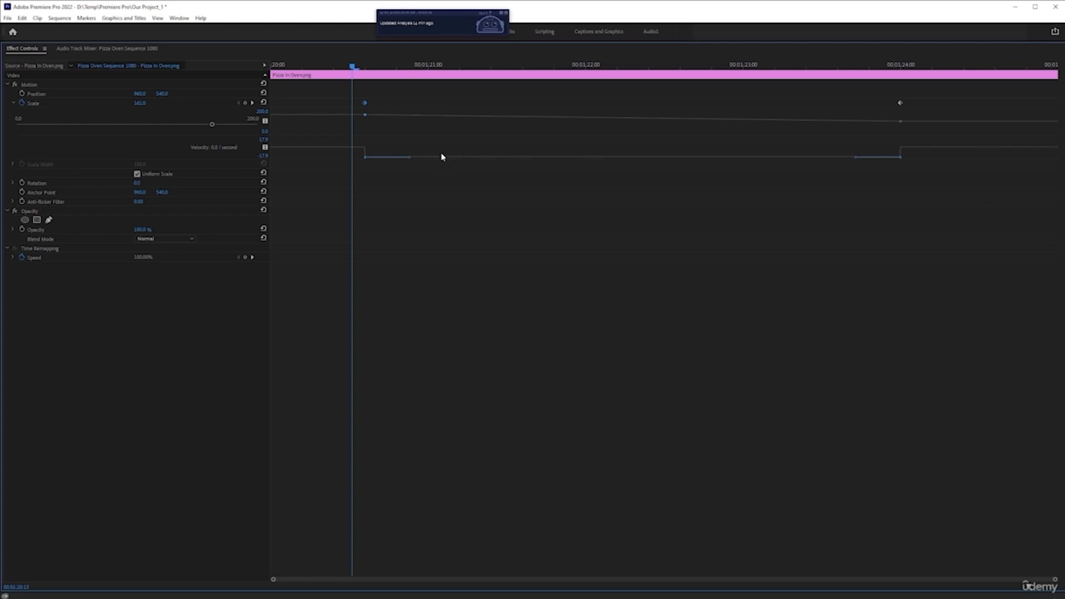
key("ctrl+z")
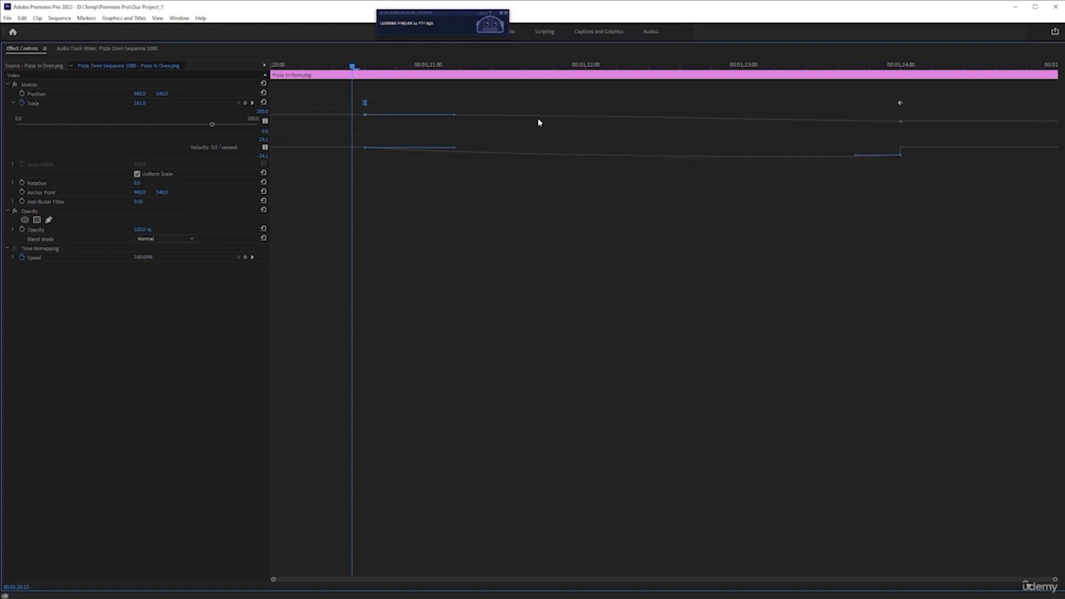
key("grave")
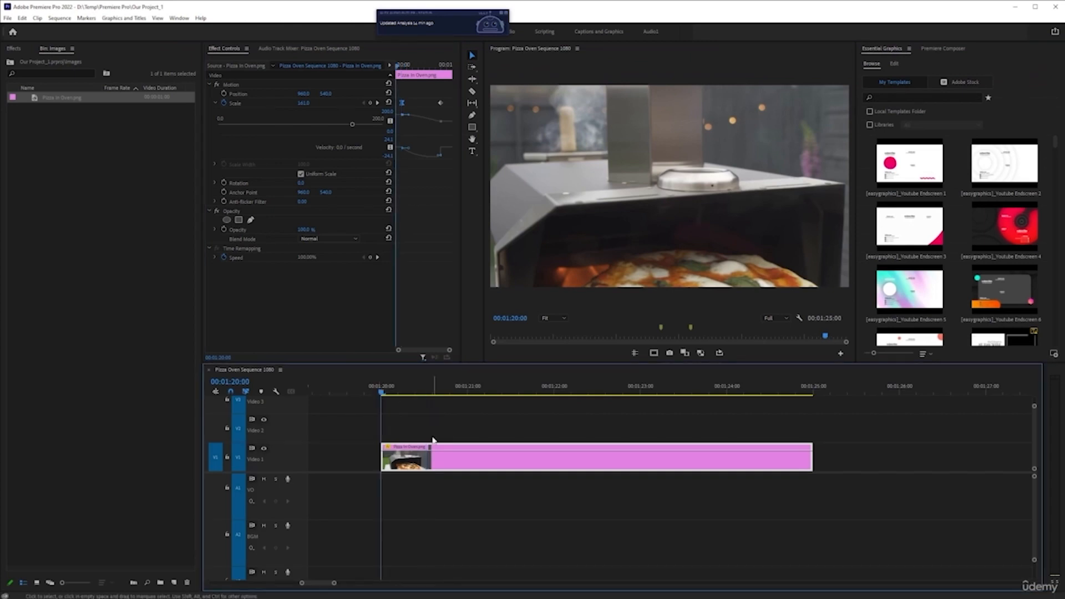
Play back the zoom from the start of the image clip to review its motion.
key("space")
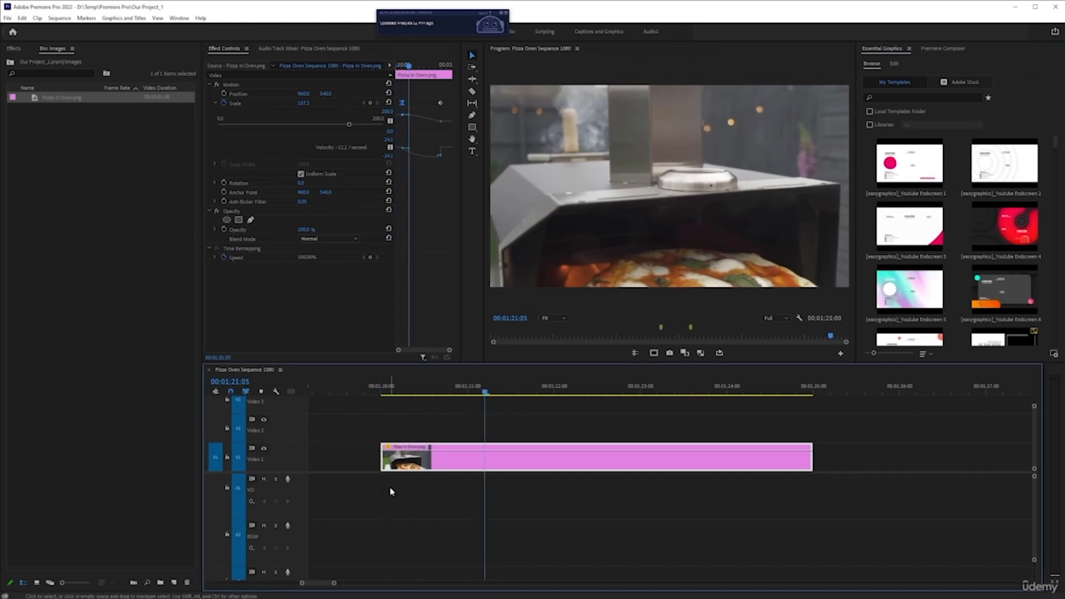
key("space")
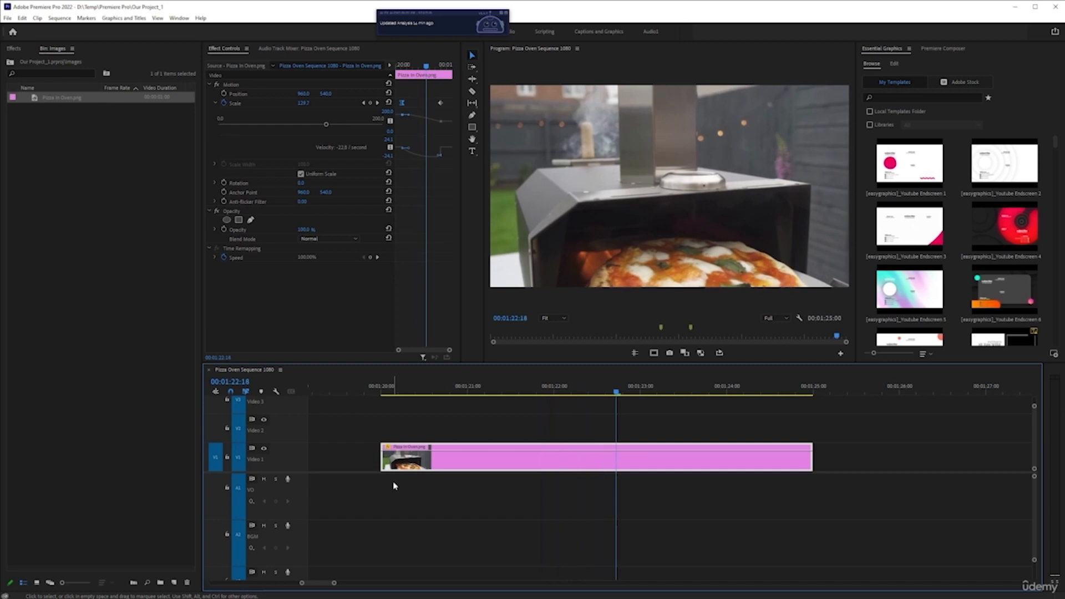
key("Up")
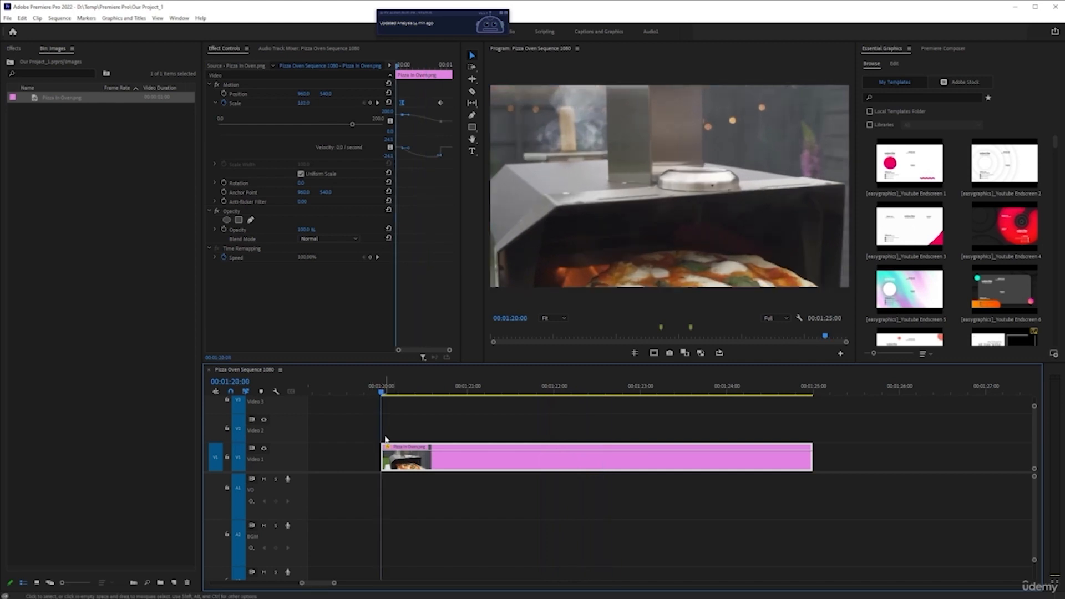
key("space")
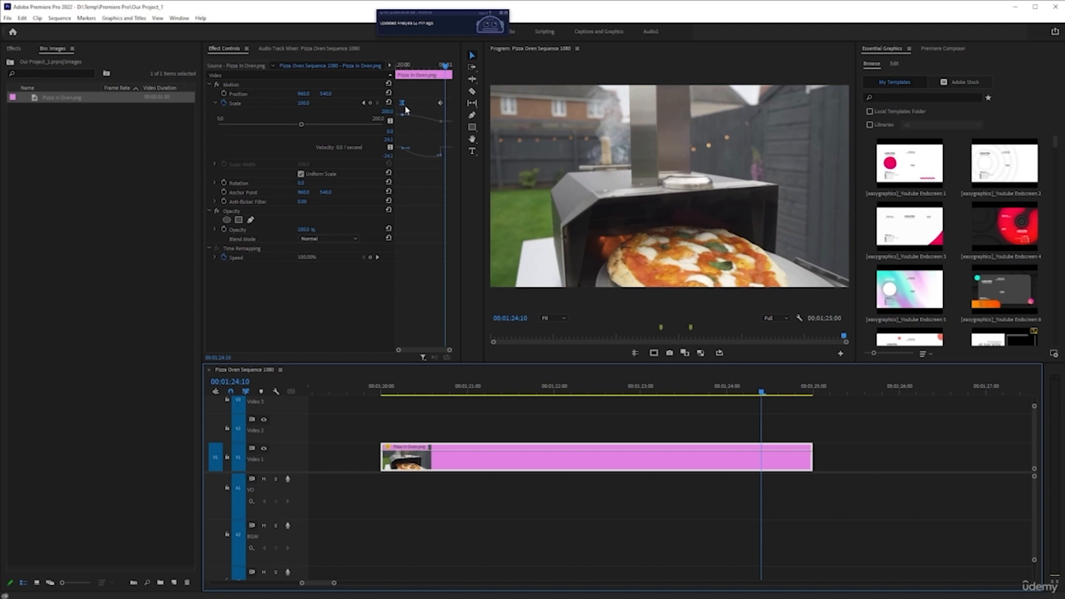
Apply Ease In to the last Scale keyframe and play back the zoom from the clip's start.
right_click(441, 104)
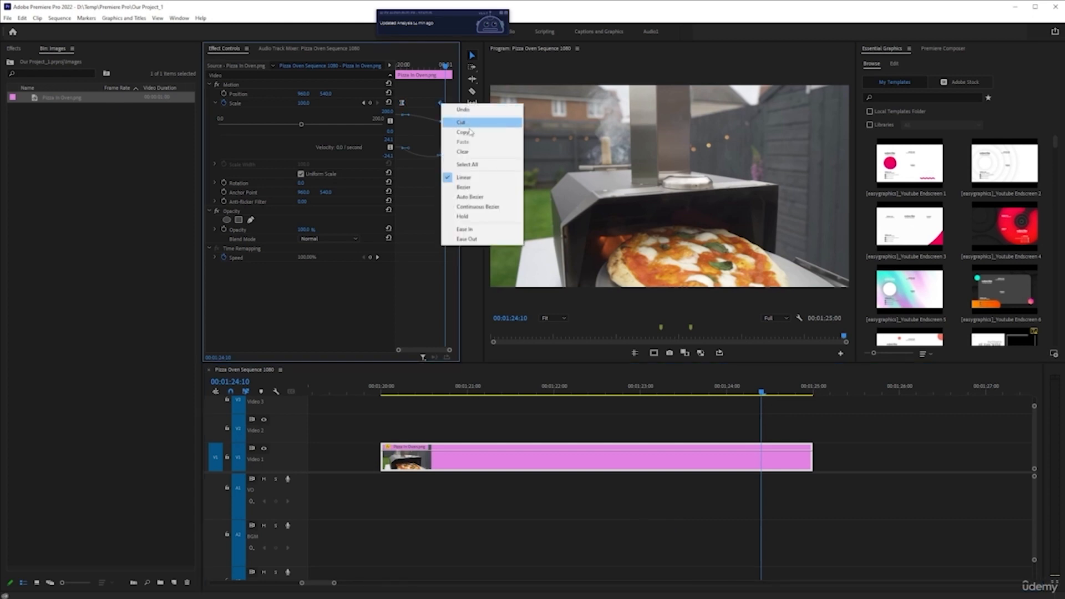
left_click(480, 232)
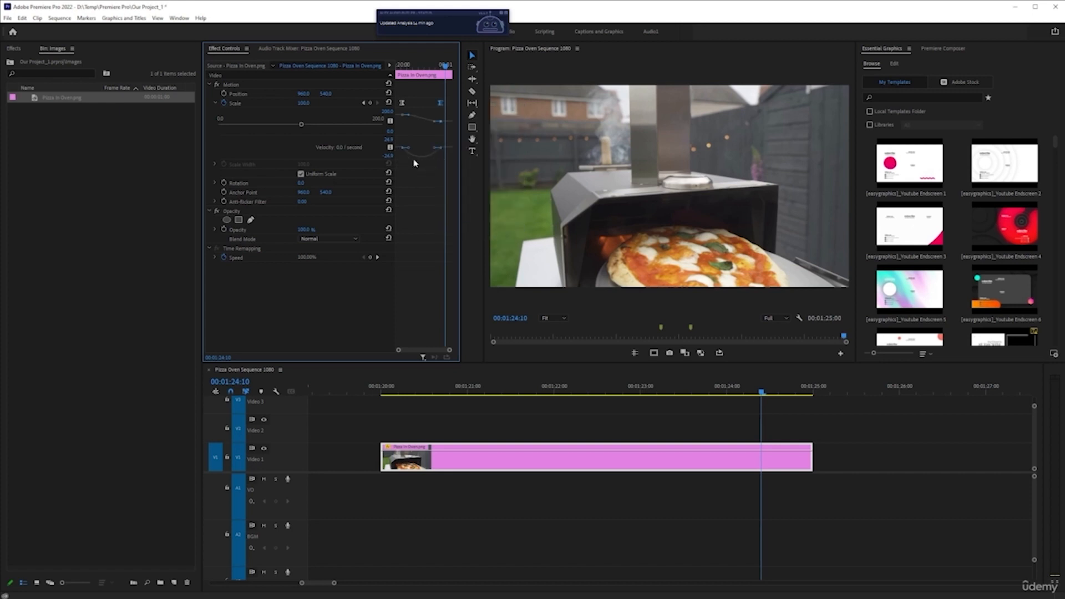
key("ctrl+z")
key("ctrl+shift+z")
left_click(382, 392)
key("space")
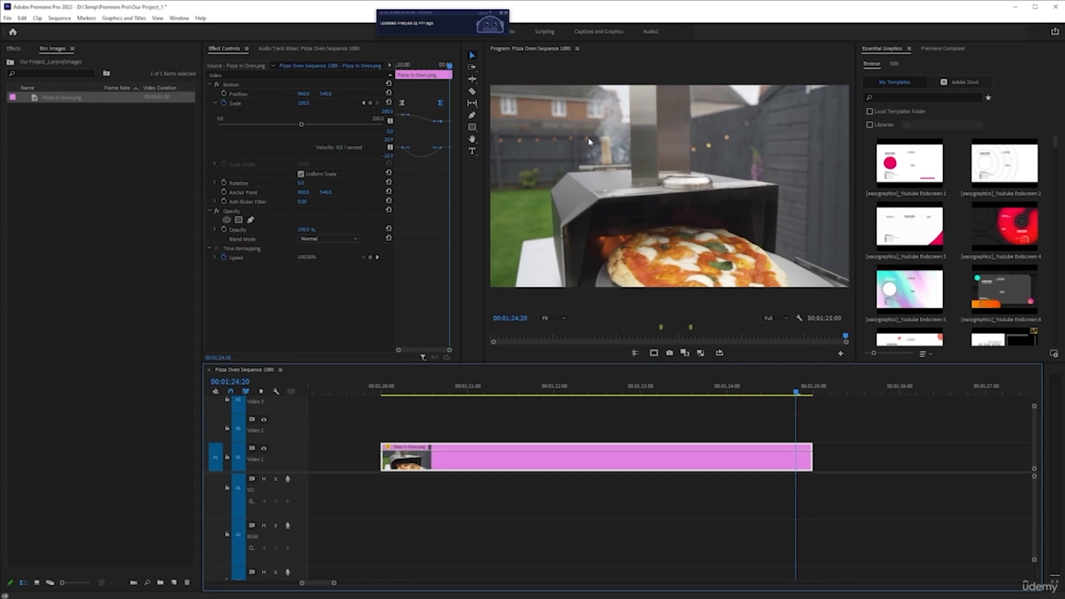
At the first Scale keyframe, enable Position animation and set the vertical position to about 226.
left_click(364, 103)
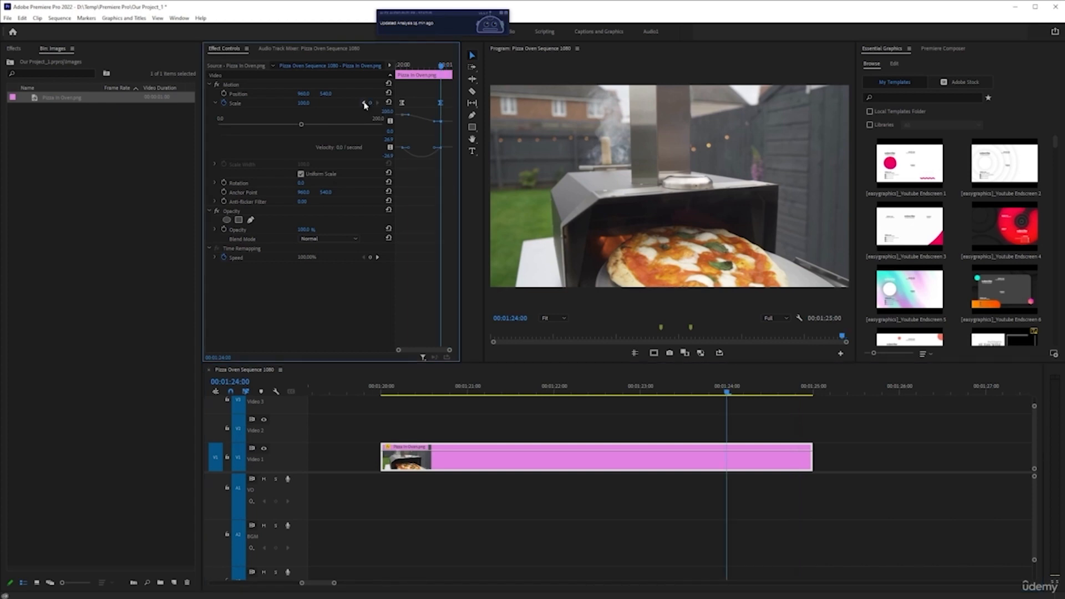
left_click(364, 103)
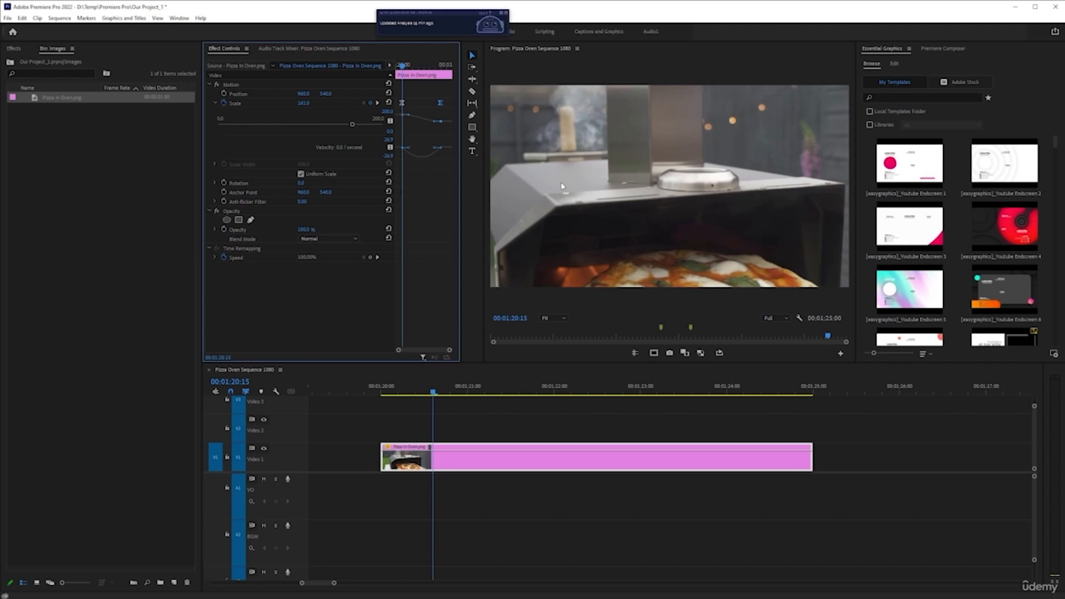
left_click(224, 94)
left_click_drag(304, 97, 186, 100)
key("ctrl+z")
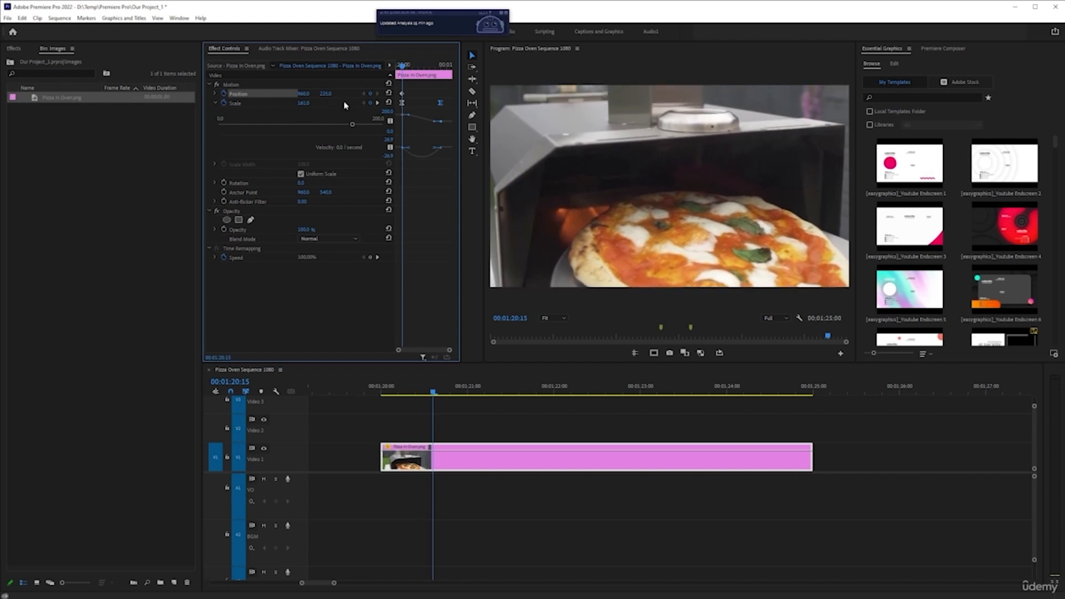
mouse_move(336, 98)
left_mouse_down()
mouse_move(282, 100)
mouse_move(333, 99)
left_mouse_up()
Apply Ease Out to the first Position keyframe.
right_click(402, 98)
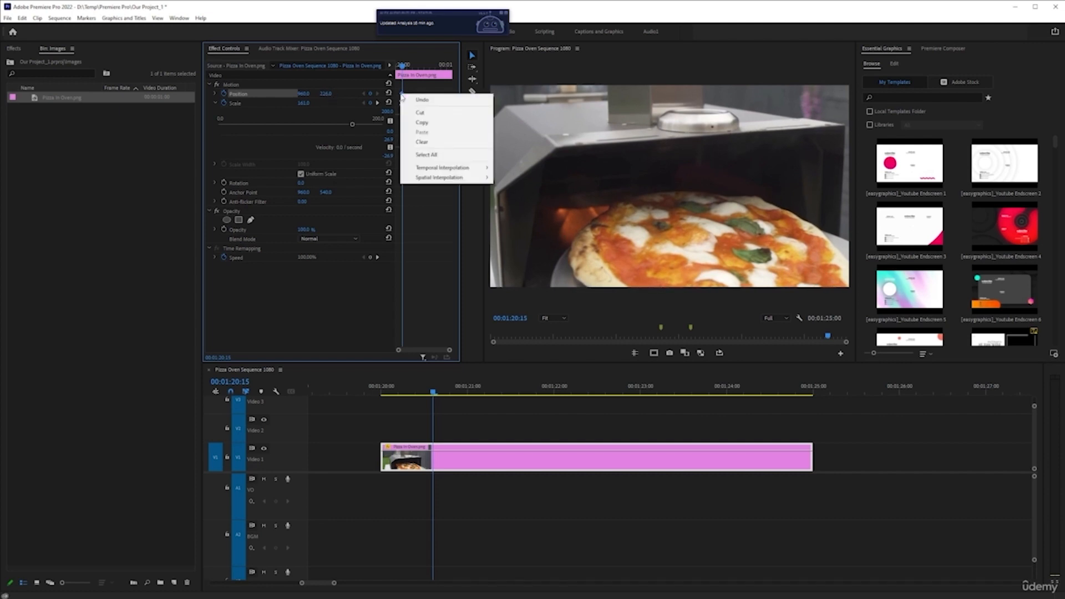
mouse_move(452, 177)
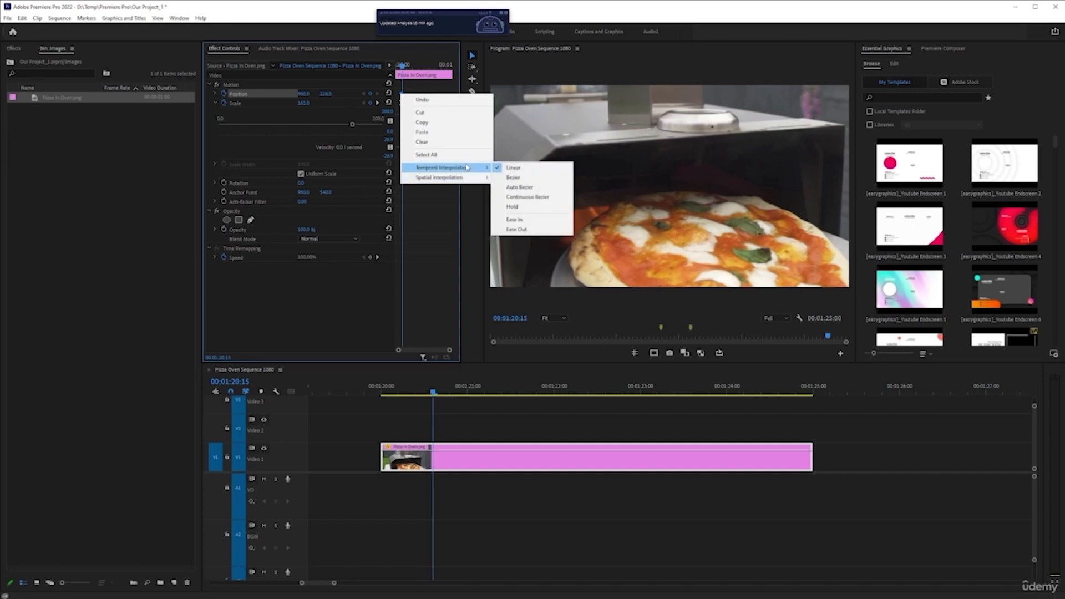
left_click(517, 229)
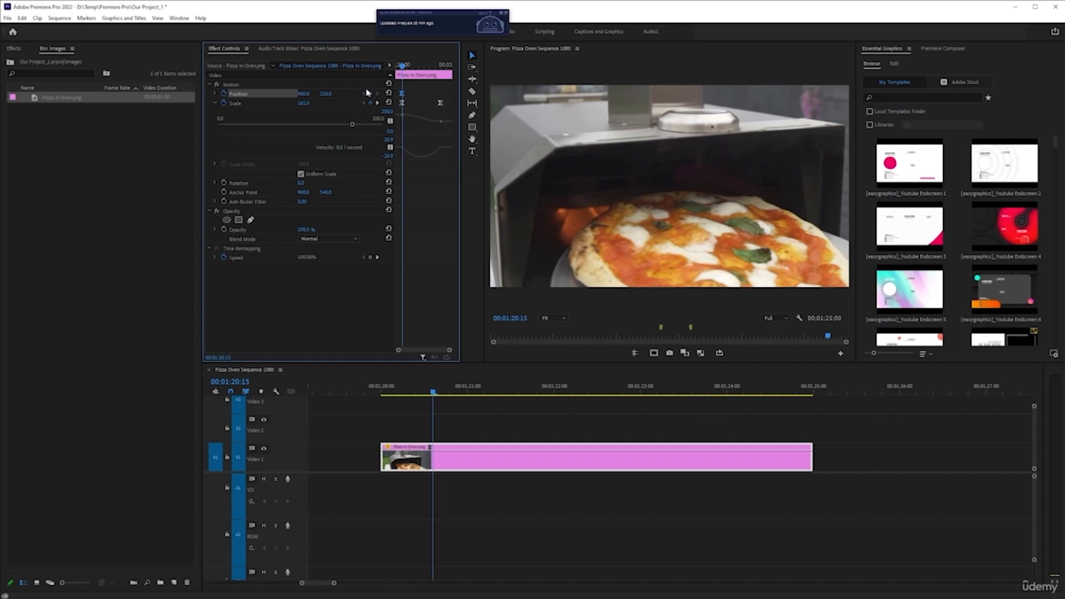
At the last Scale keyframe, reset Position to 960, 540 to create the ending Position keyframe.
left_click(377, 103)
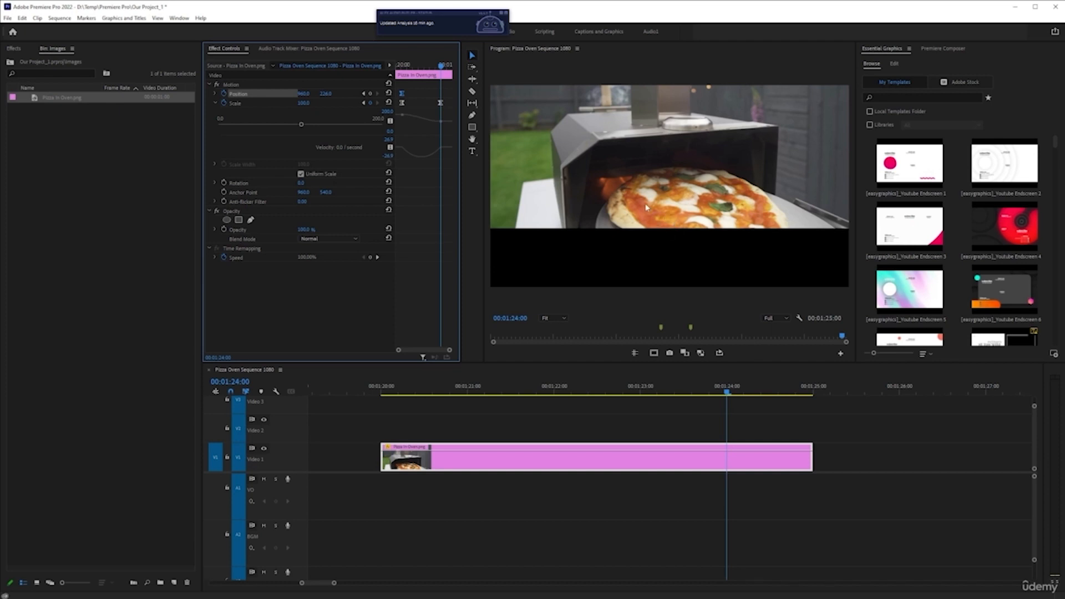
left_click_drag(327, 93, 469, 101)
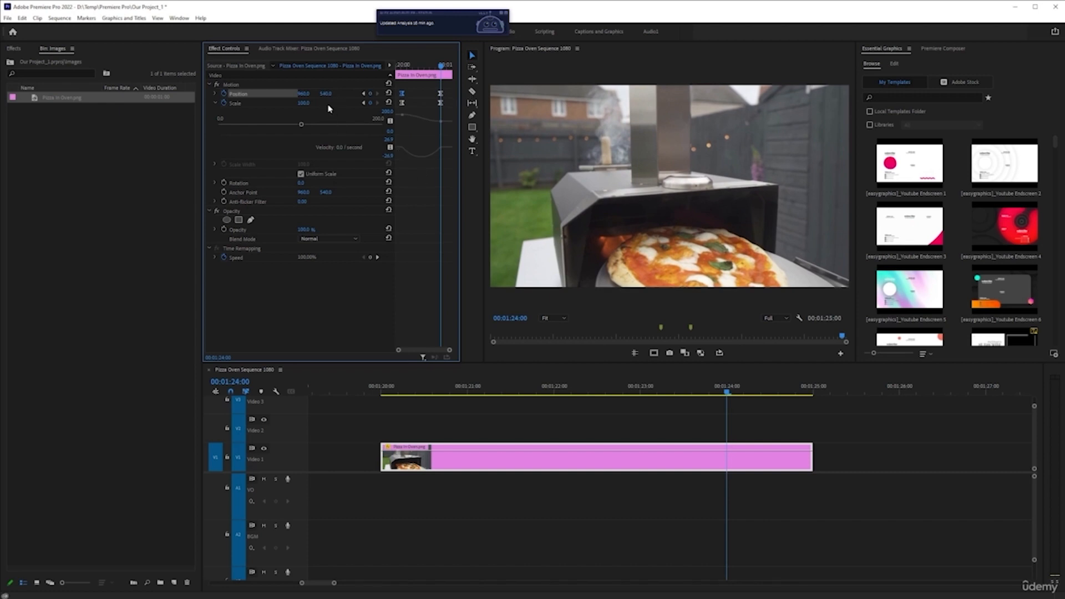
key("ctrl+z")
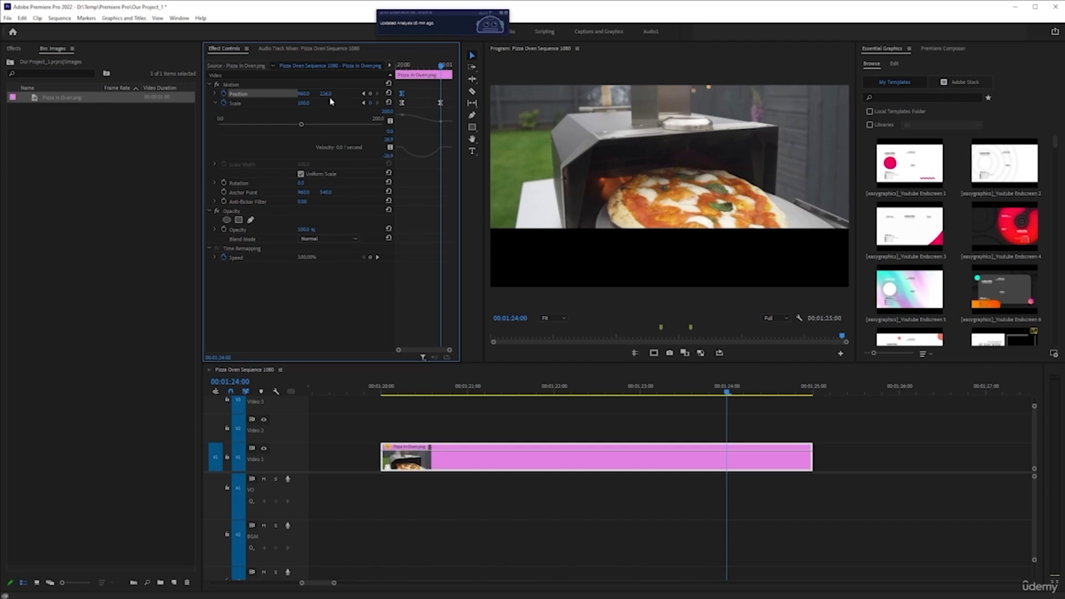
left_click_drag(304, 96, 196, 95)
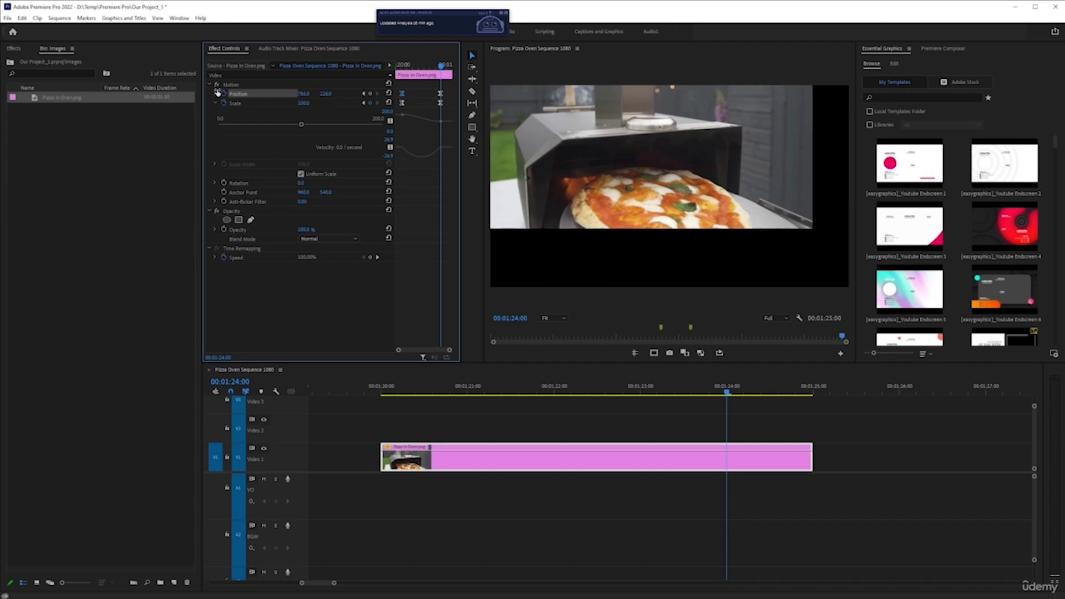
left_click(389, 94)
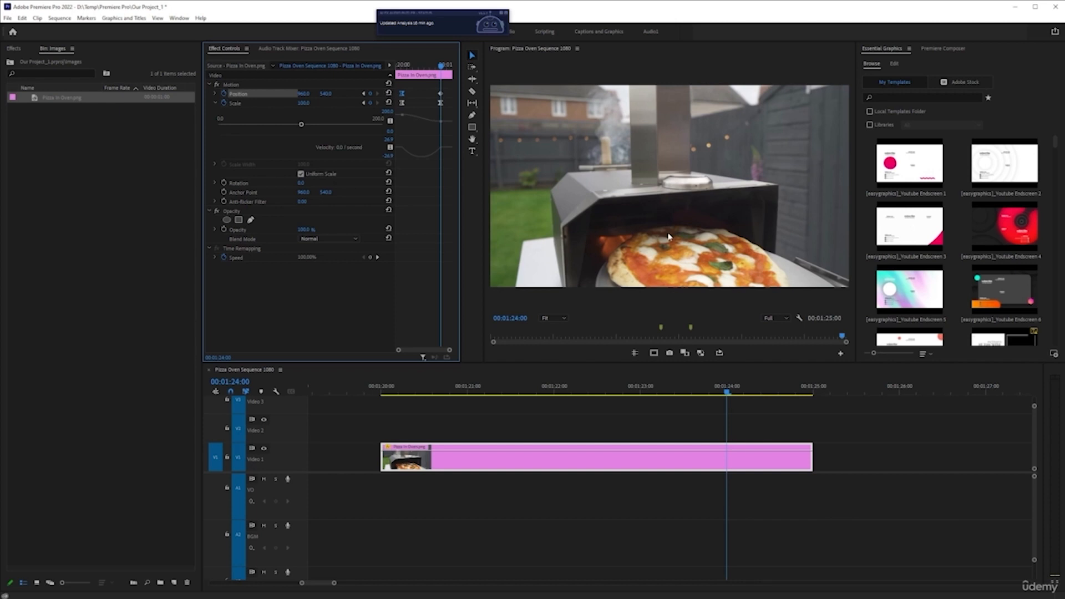
Apply Ease In to the last Position keyframe and play back the animation from the clip's start.
right_click(441, 94)
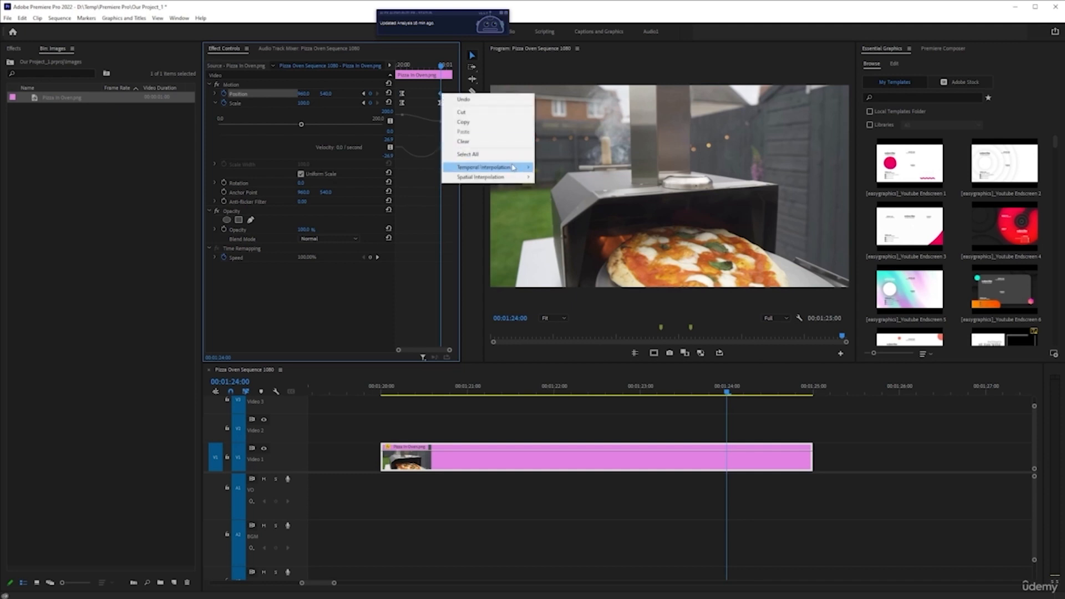
mouse_move(513, 168)
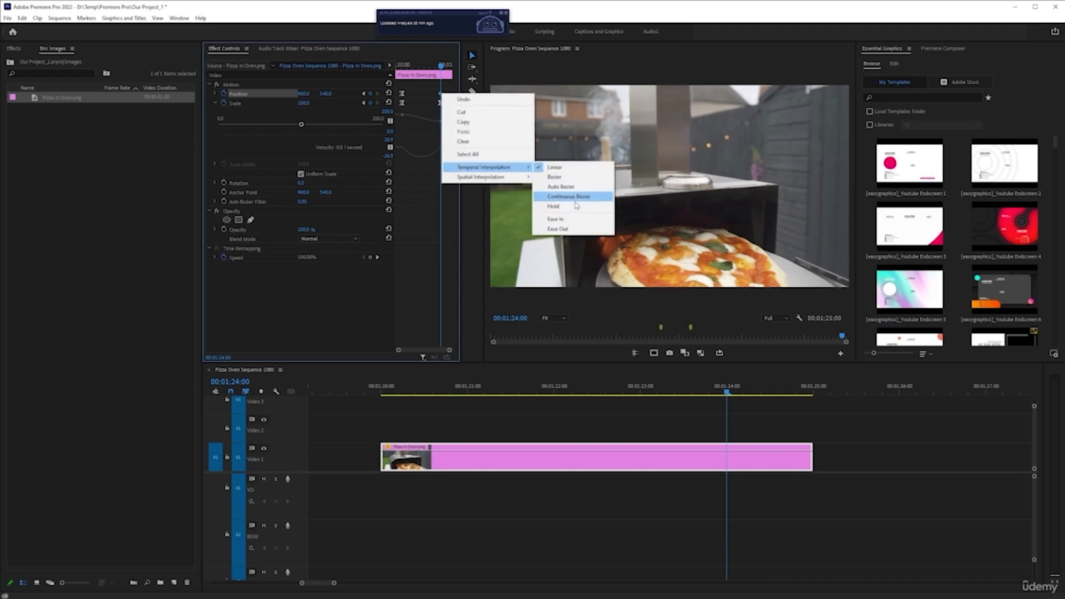
left_click(582, 220)
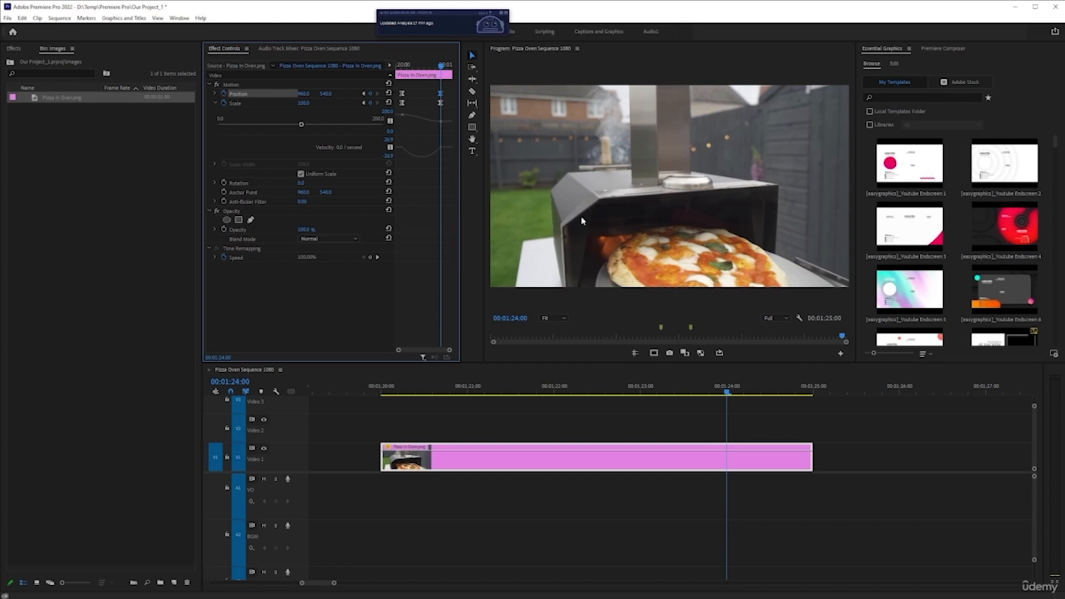
left_click(380, 388)
key("space")
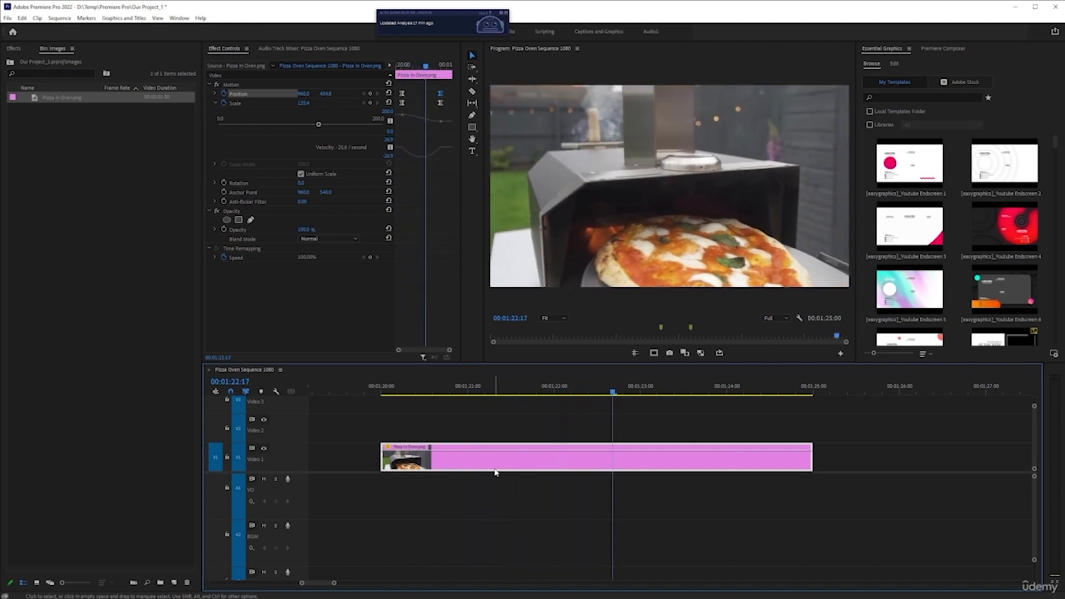
key("space")
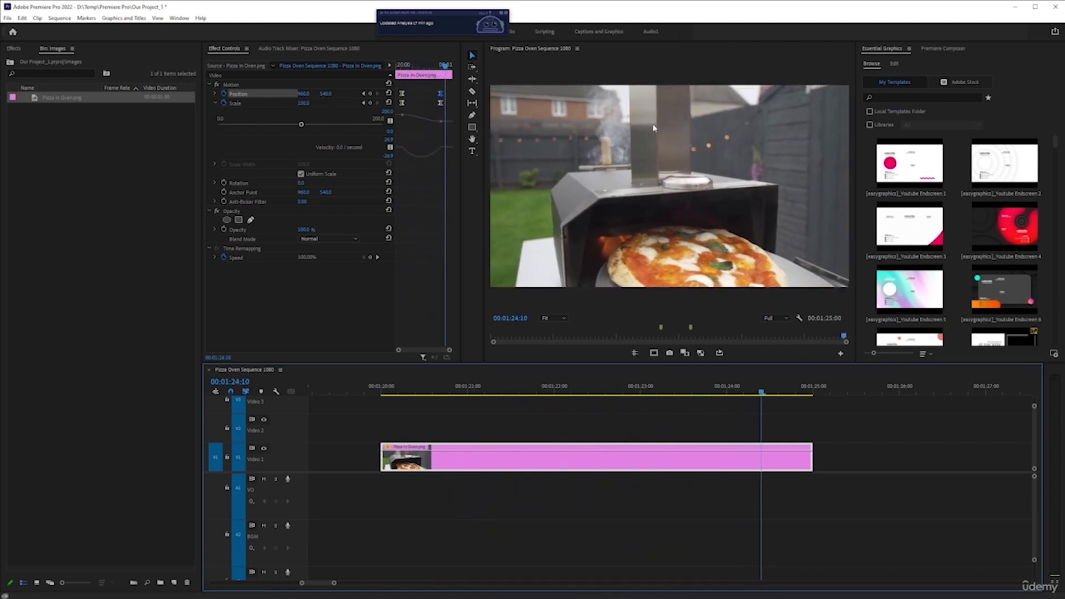
Set the temporal interpolation of both Position keyframes to Linear.
right_click(442, 96)
mouse_move(493, 168)
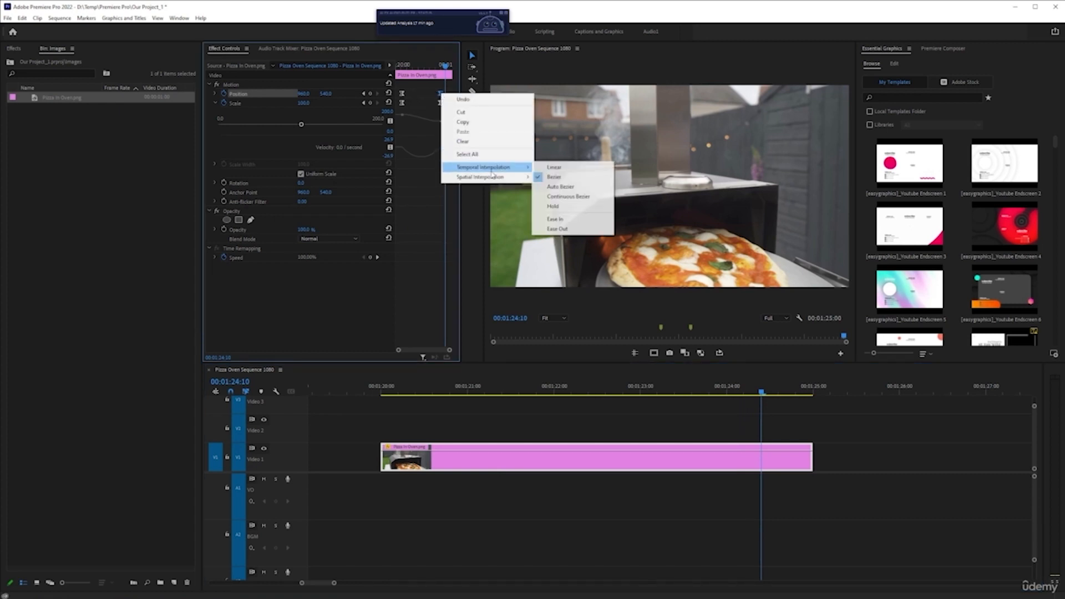
left_click(553, 168)
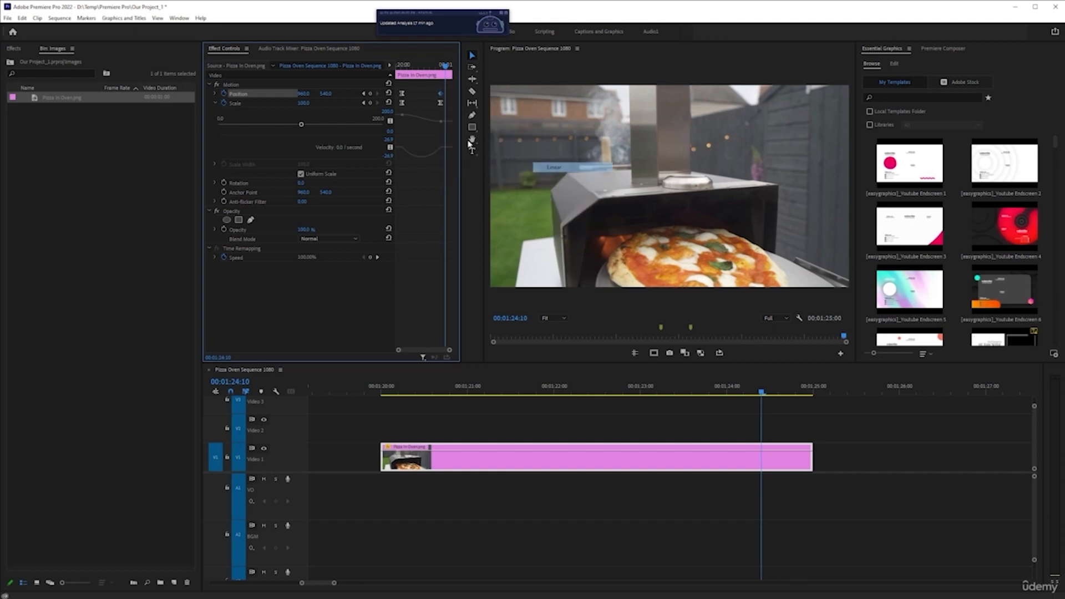
right_click(404, 95)
mouse_move(469, 165)
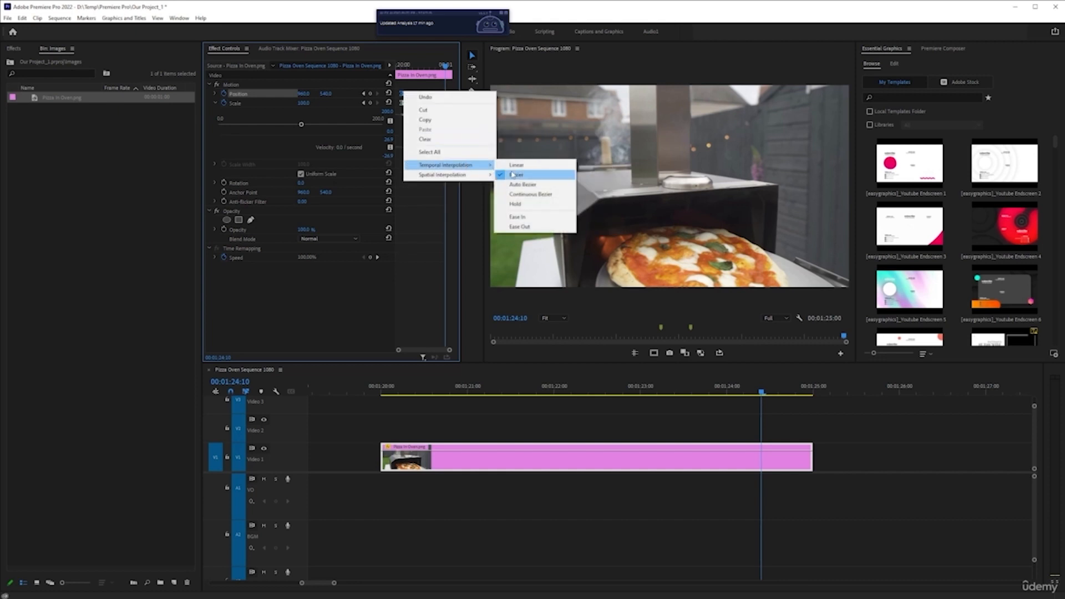
left_click(521, 165)
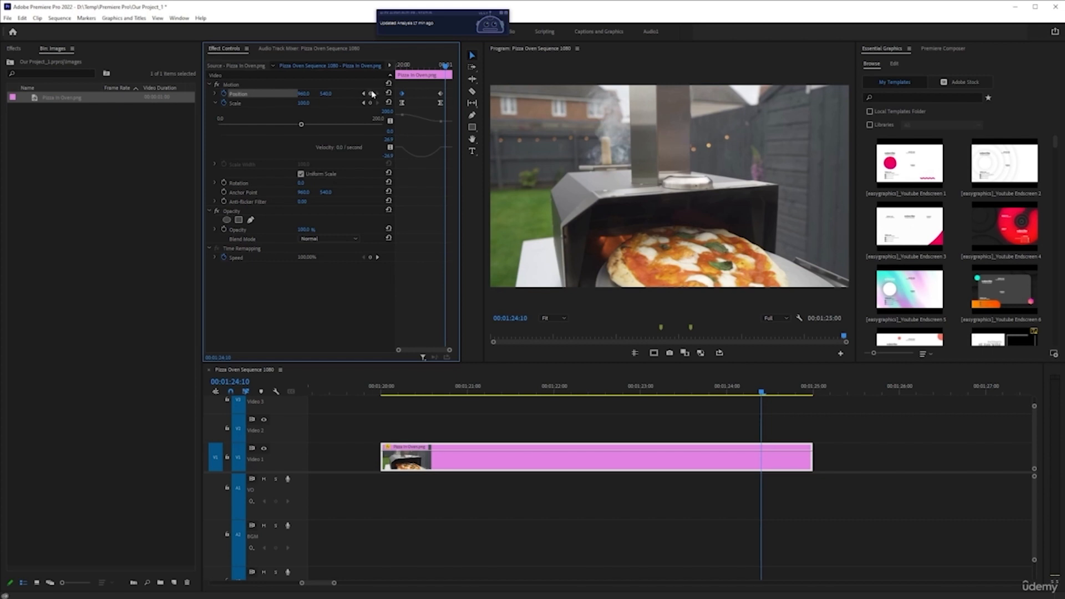
Play back the animation from the clip's start to check the linear Position move.
key("Up")
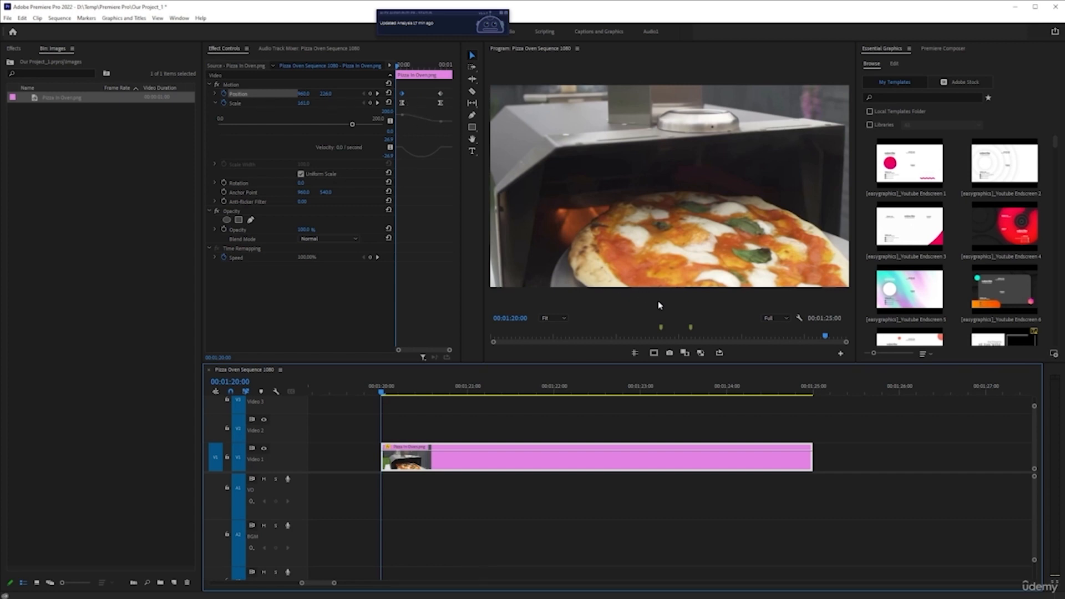
key("space")
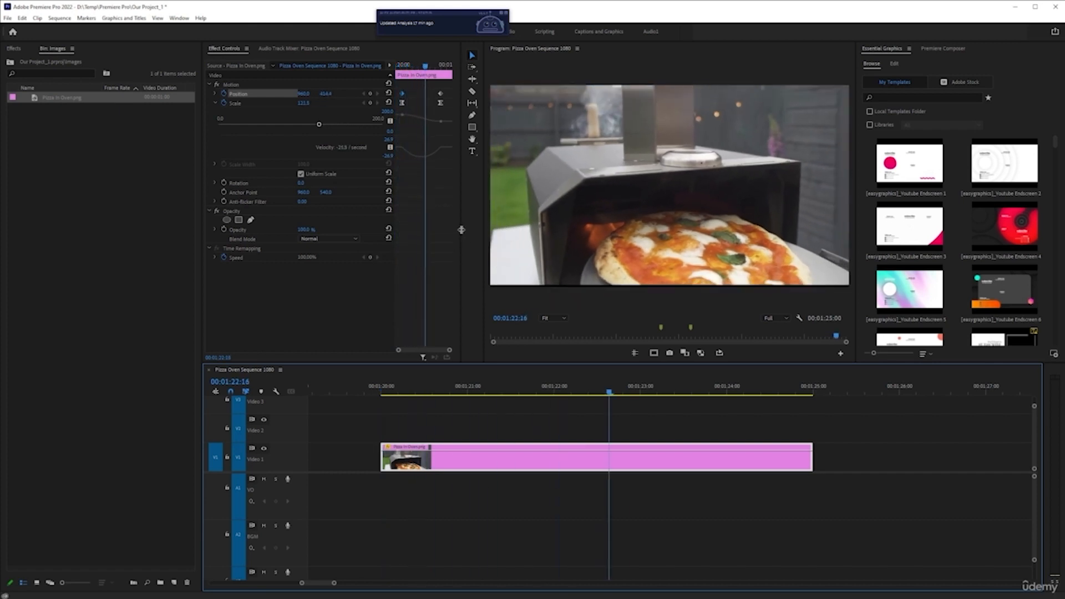
key("space")
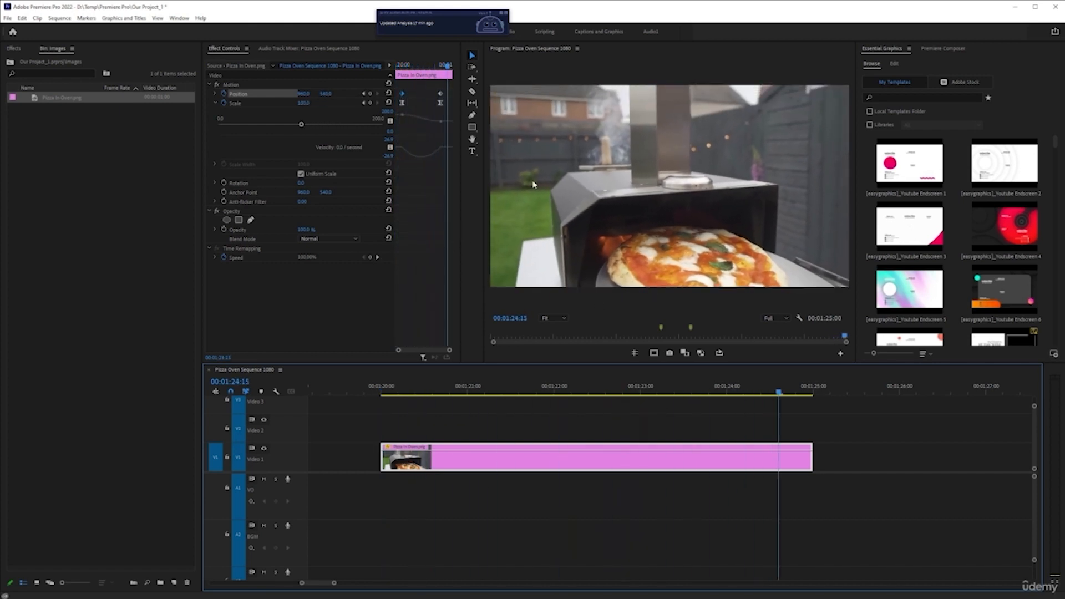
left_click(364, 94)
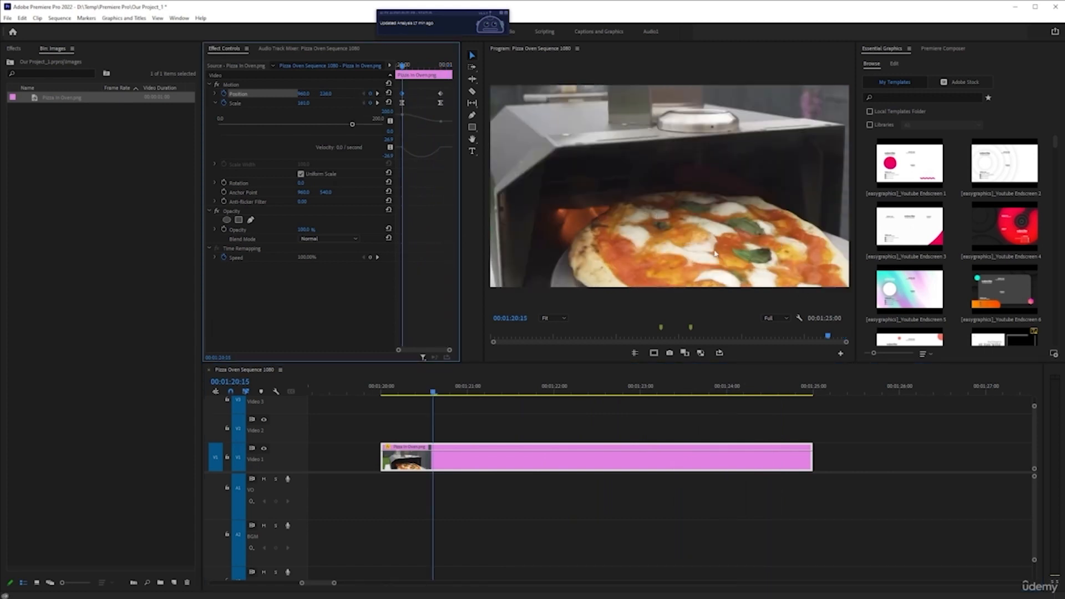
key("space")
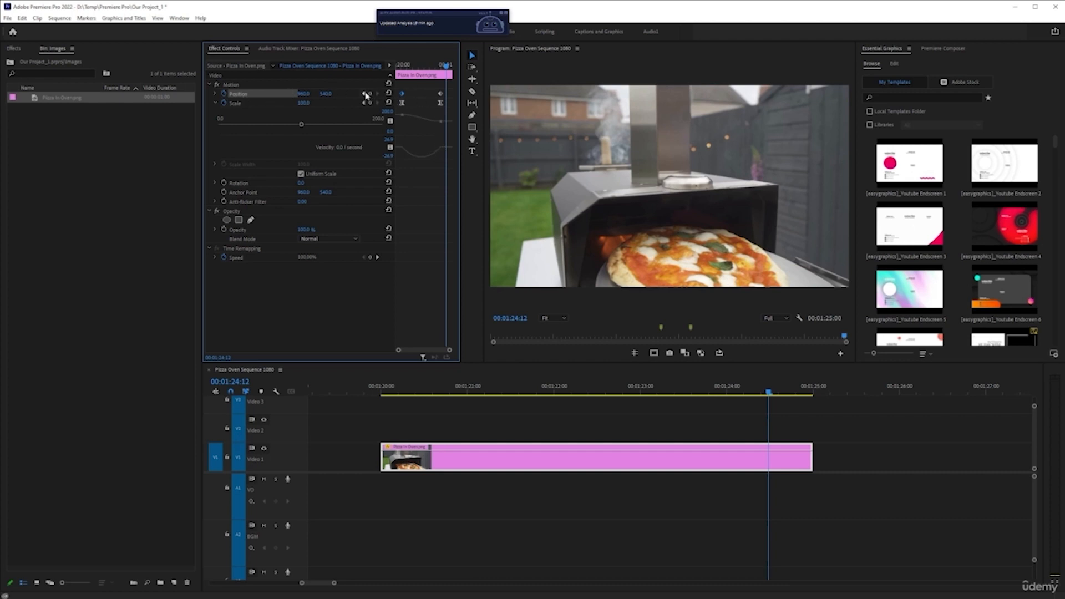
Set the last Position keyframe's temporal interpolation to Ease In and the first Position keyframe's to Ease Out.
right_click(441, 94)
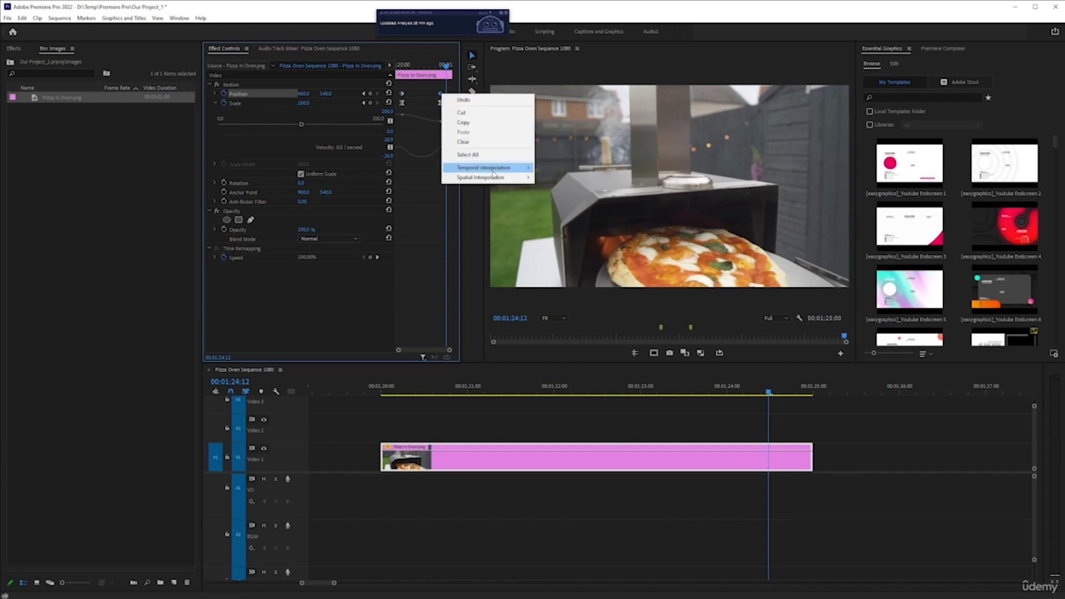
mouse_move(494, 167)
left_click(555, 220)
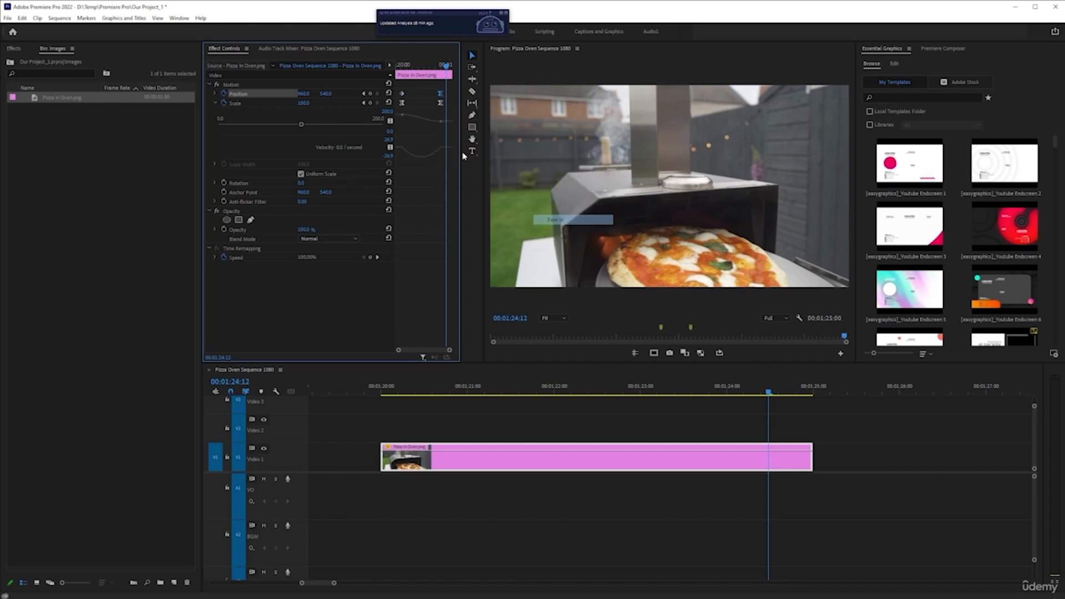
right_click(403, 95)
mouse_move(478, 167)
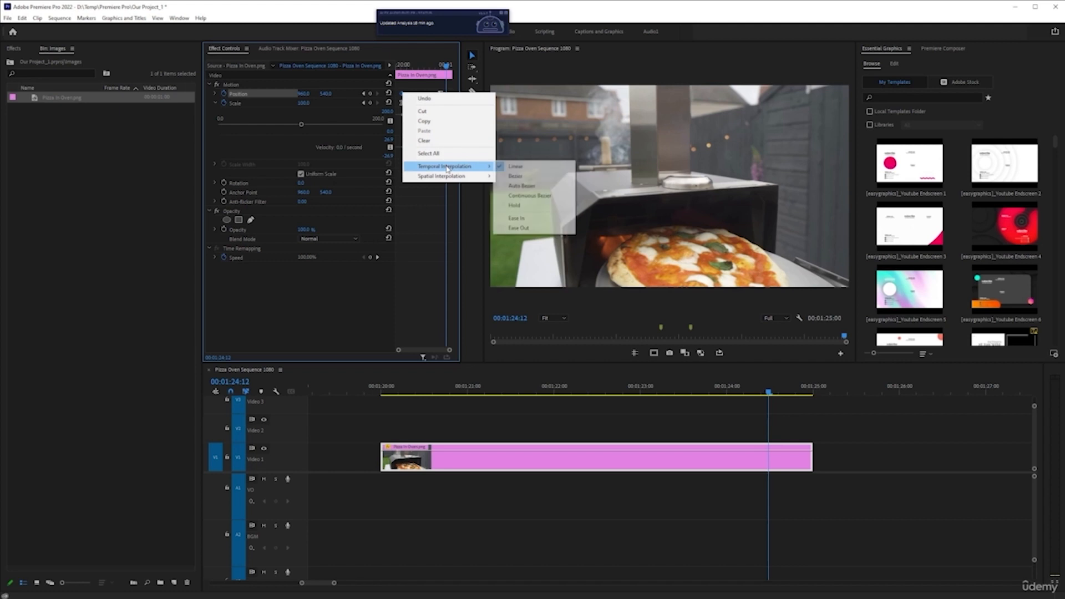
left_click(526, 228)
Play back the animation from the clip's start to check the eased Position move.
left_click(395, 386)
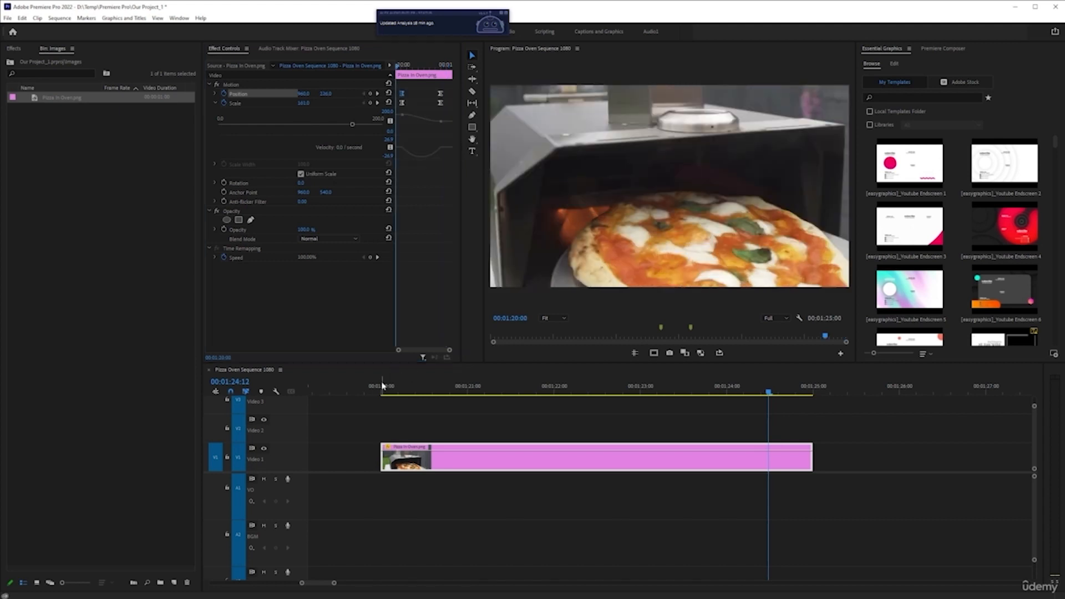
key("space")
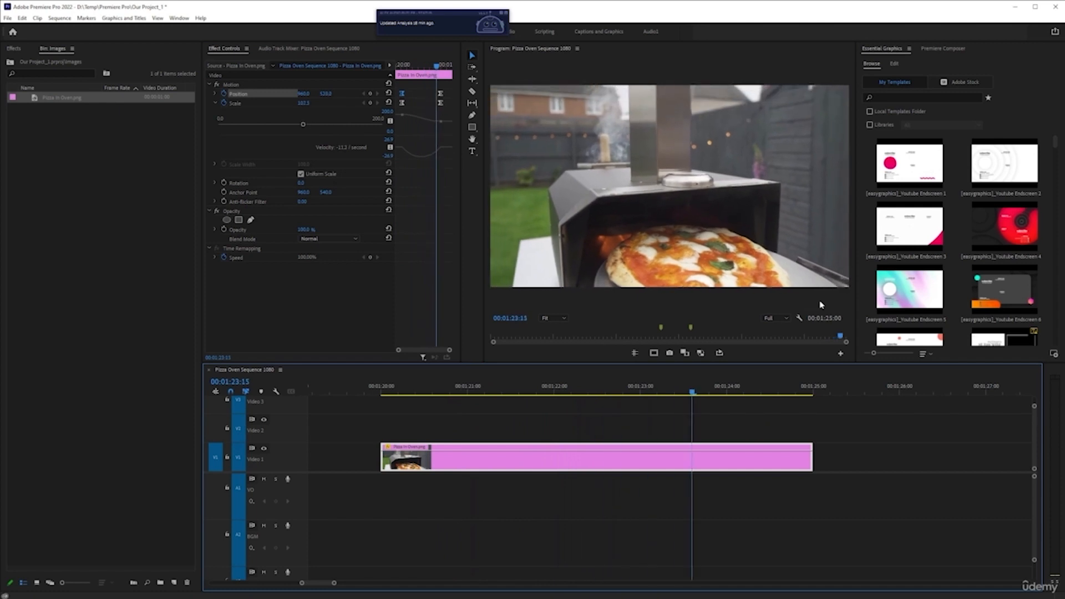
key("space")
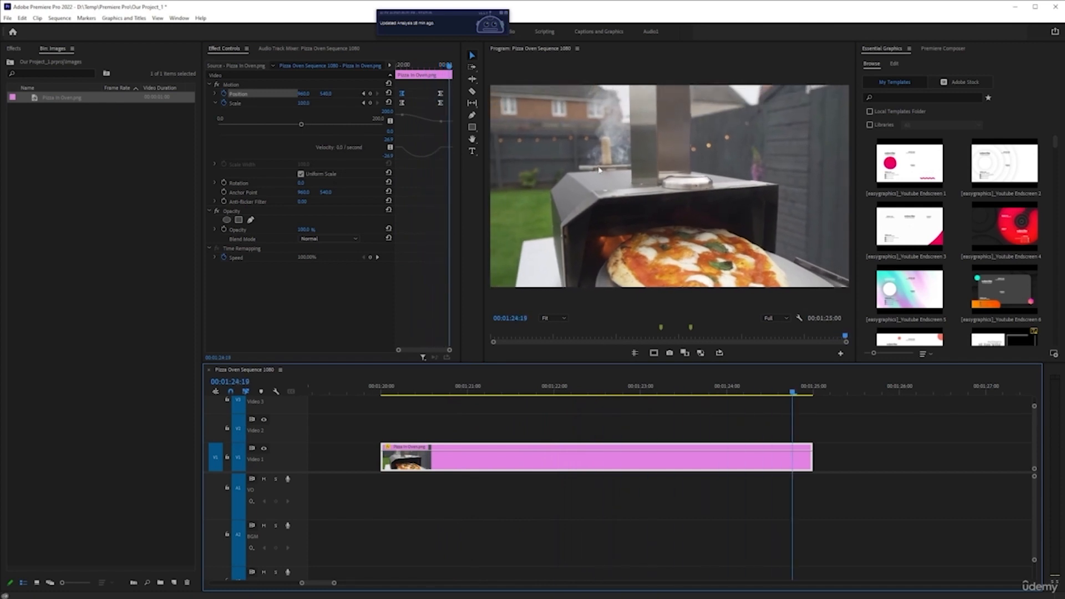